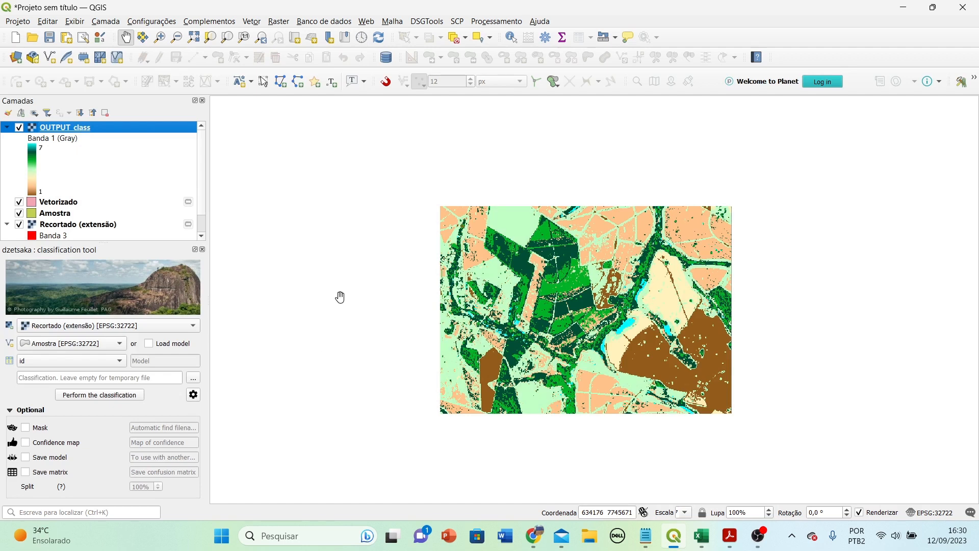
# Hide the OUTPUT_class and Vetorizado layers to expose the Amostra polygons over the Recortado (extensão) image.
pyautogui.scroll(-1, 203, 196)
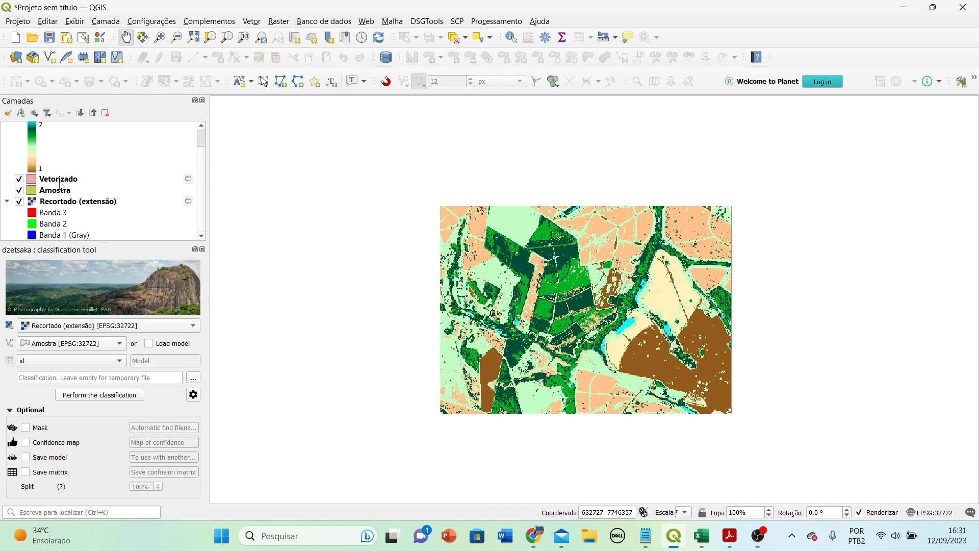
pyautogui.scroll(2, 53, 177)
pyautogui.click(19, 127)
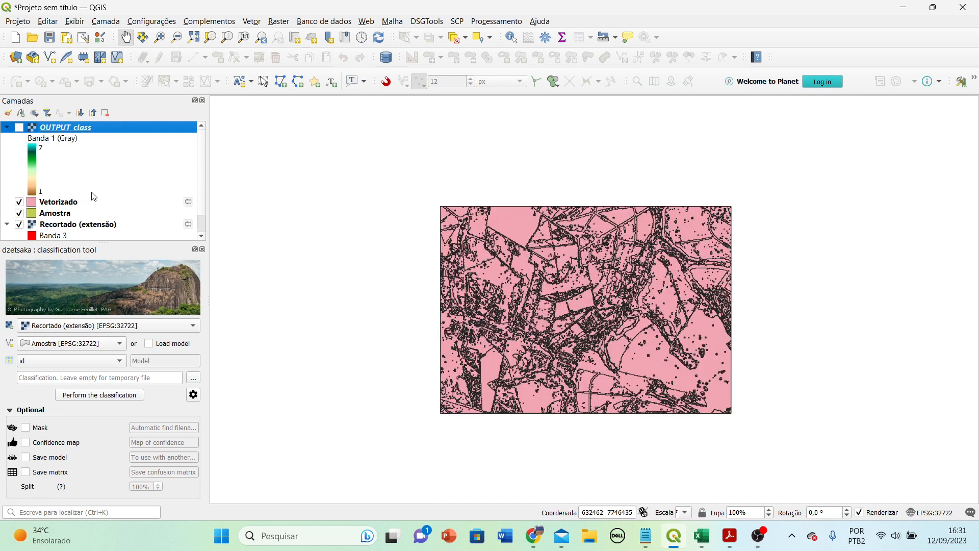
pyautogui.click(19, 203)
pyautogui.click(46, 226)
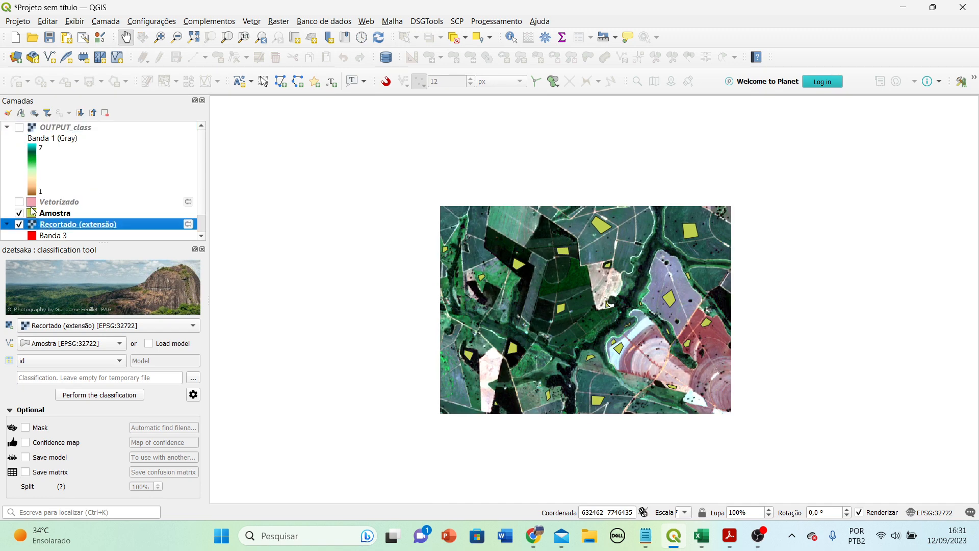
# Toggle the visibility of OUTPUT_class and Vetorizado on and off to compare them with the image, ending on the Amostra layer.
pyautogui.click(56, 127)
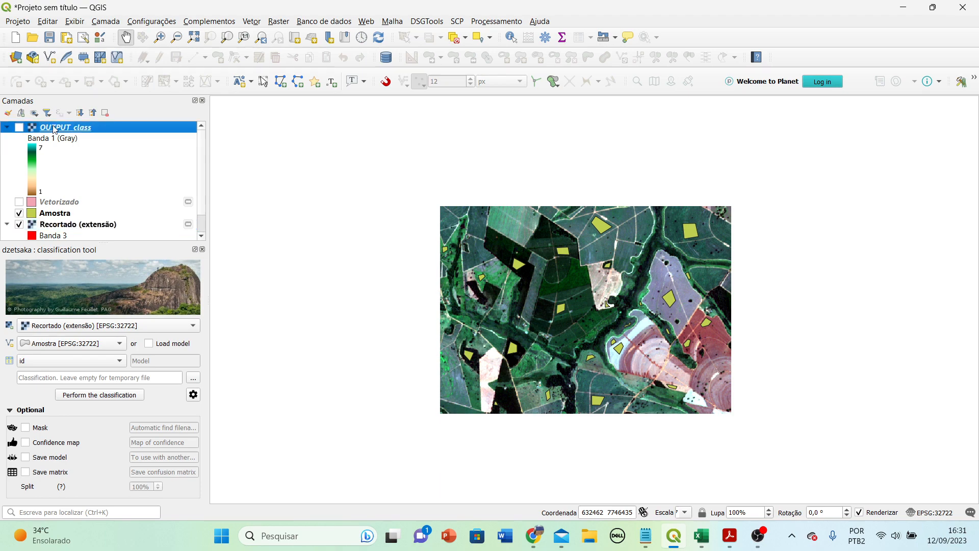
pyautogui.click(19, 127)
pyautogui.click(19, 126)
pyautogui.click(19, 202)
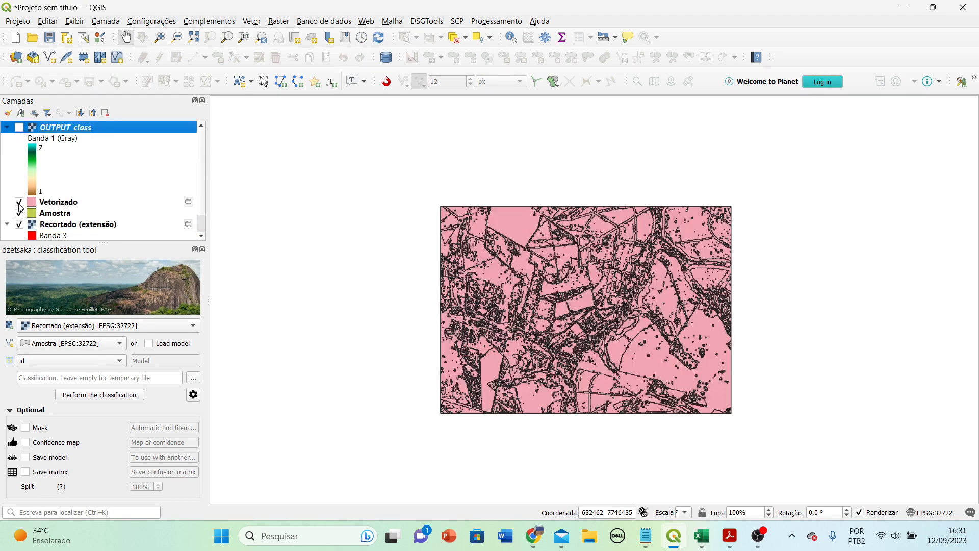
pyautogui.click(19, 203)
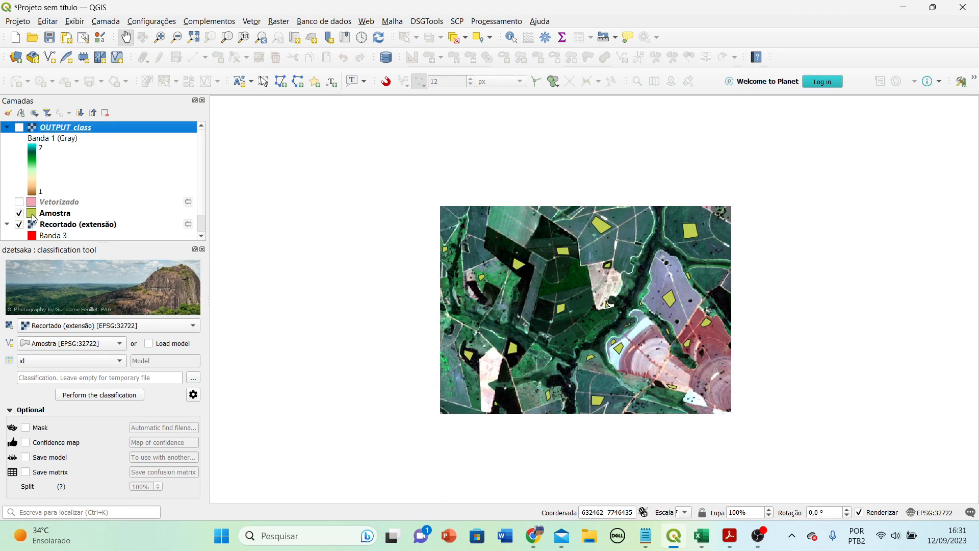
pyautogui.click(41, 214)
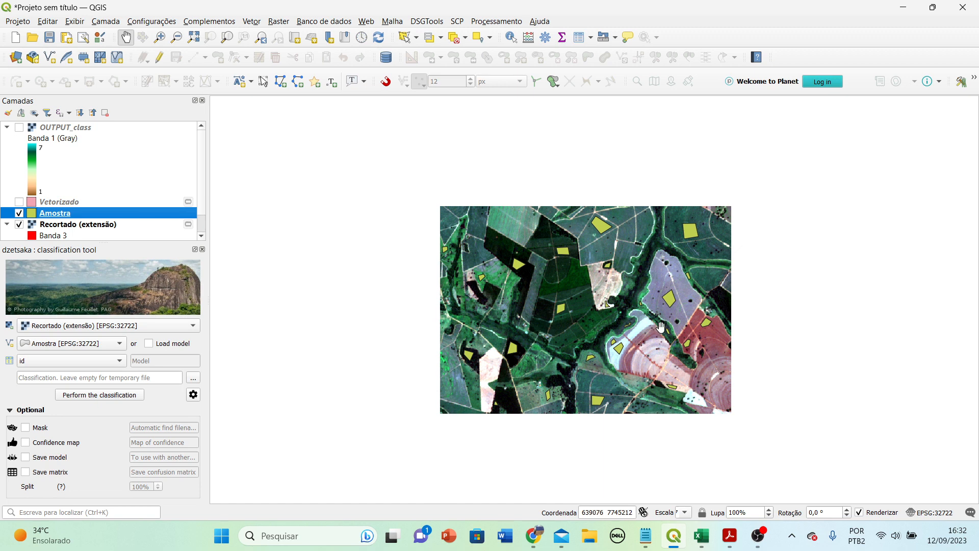
# Show the OUTPUT_class layer again and open the attribute table of the Amostra layer.
pyautogui.click(18, 128)
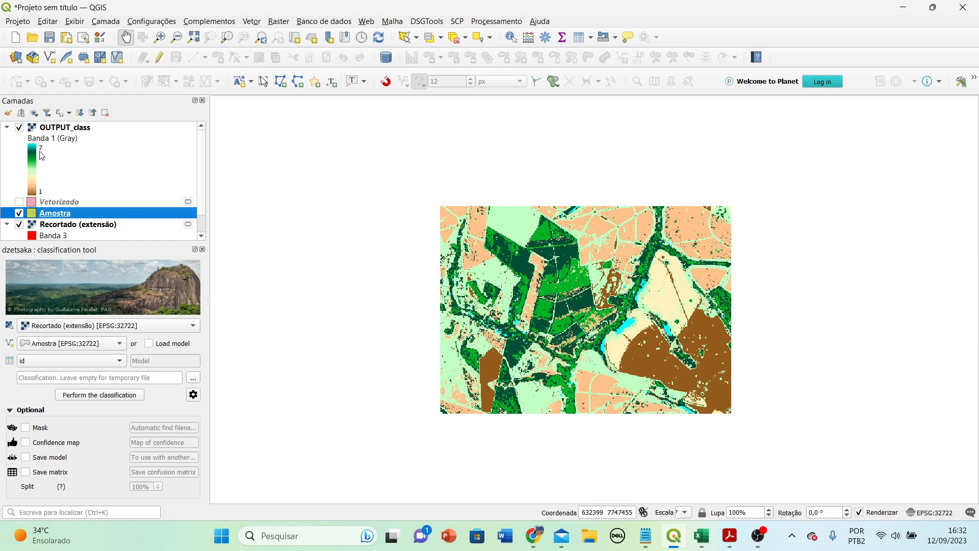
pyautogui.click(43, 147)
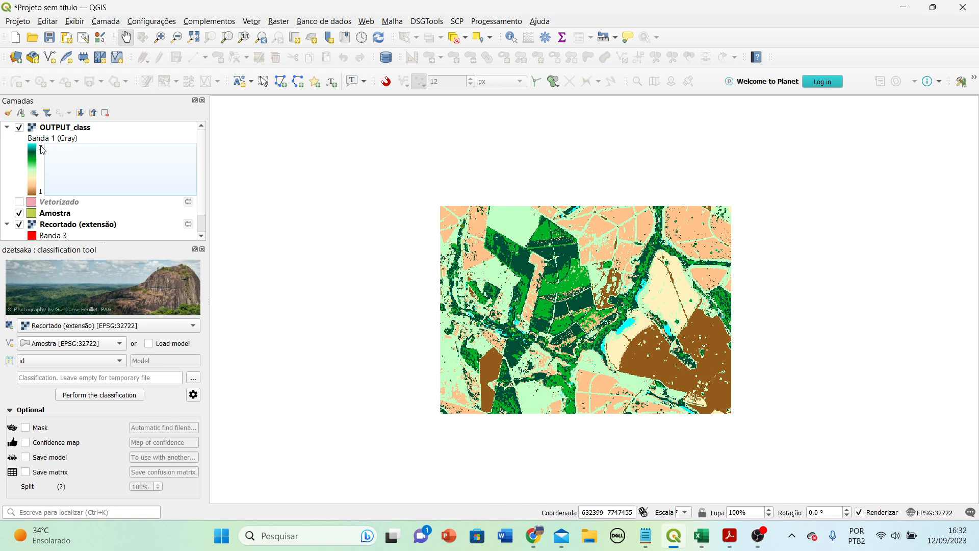
pyautogui.click(59, 216)
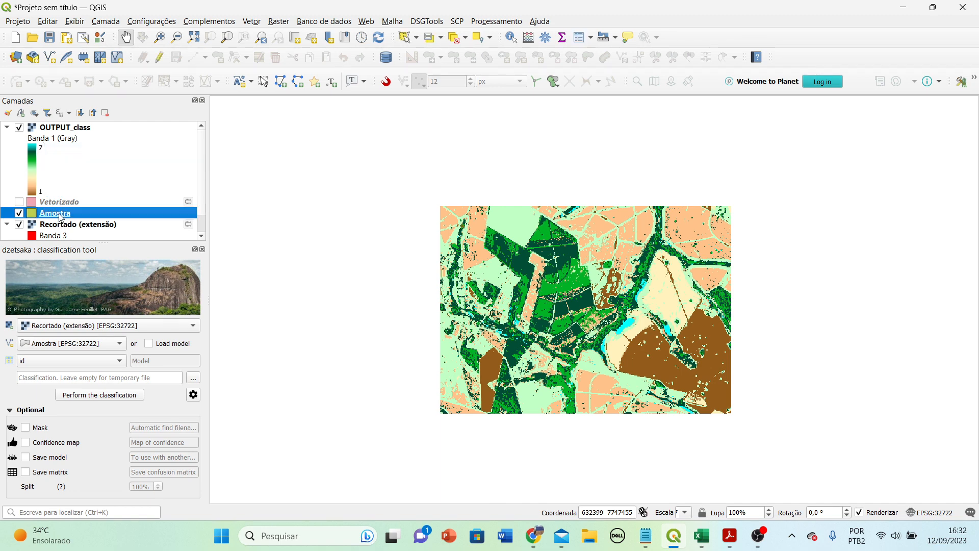
pyautogui.rightClick(60, 216)
pyautogui.click(92, 376)
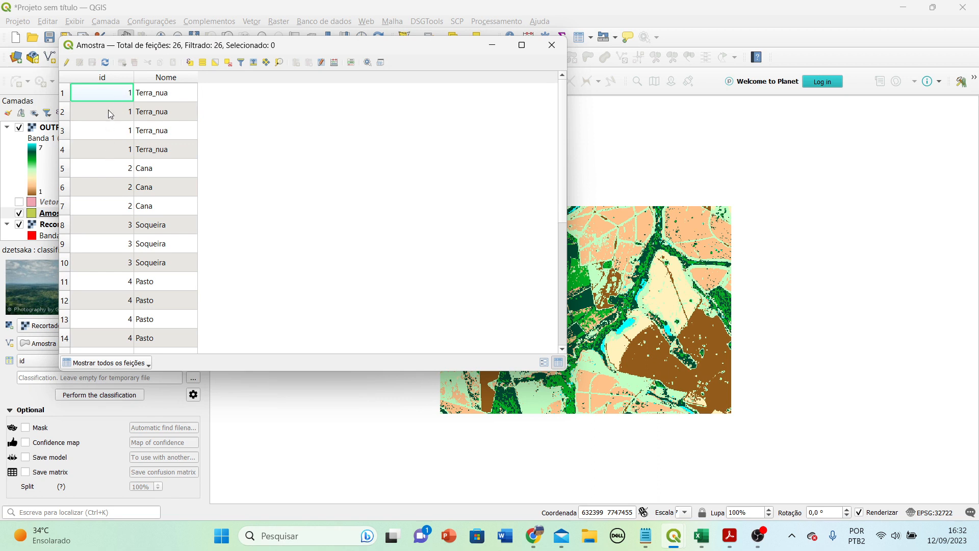
# Review the id and Nome values in the Amostra table, highlighting the rows class by class, and close the table.
pyautogui.scroll(-4, 109, 151)
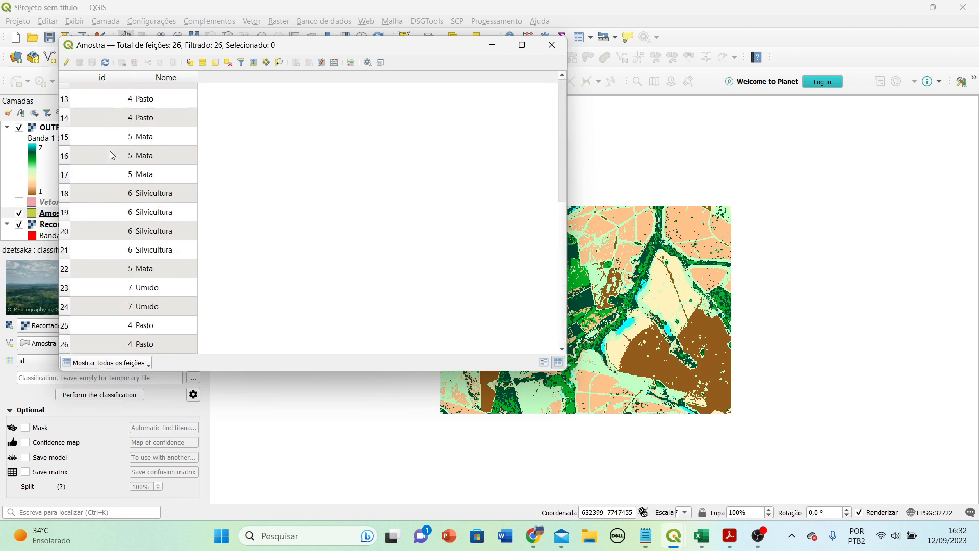
pyautogui.scroll(4, 99, 217)
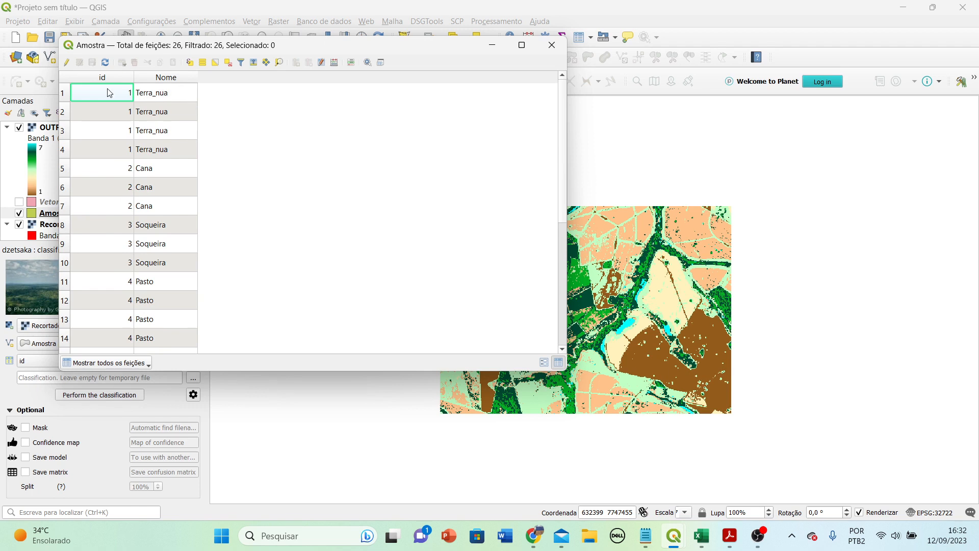
pyautogui.moveTo(64, 96); pyautogui.dragTo(64, 205)
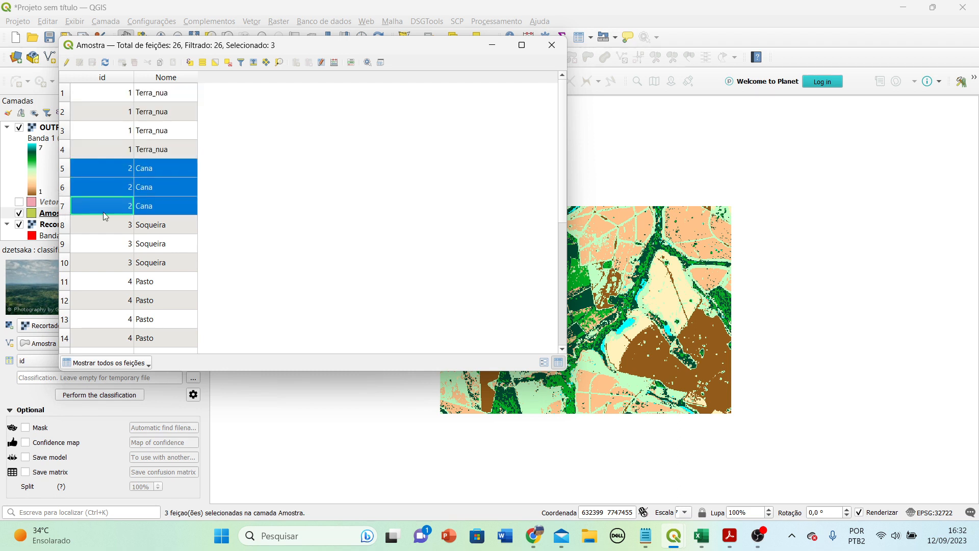
pyautogui.scroll(-1, 202, 194)
pyautogui.moveTo(65, 168); pyautogui.dragTo(65, 206)
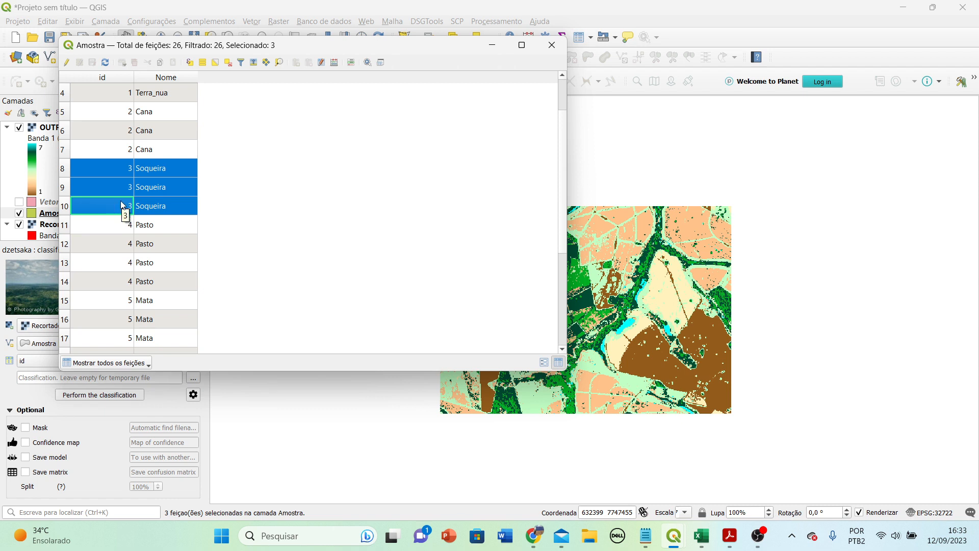
pyautogui.moveTo(66, 225); pyautogui.dragTo(67, 313)
pyautogui.scroll(-2, 86, 252)
pyautogui.moveTo(62, 188); pyautogui.dragTo(66, 307)
pyautogui.scroll(-1, 102, 265)
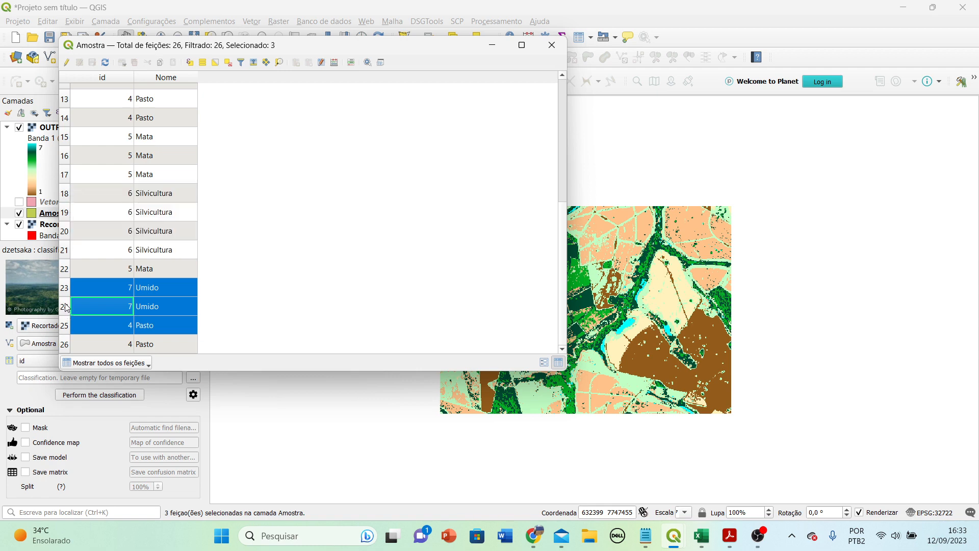
pyautogui.click(64, 304)
pyautogui.click(552, 45)
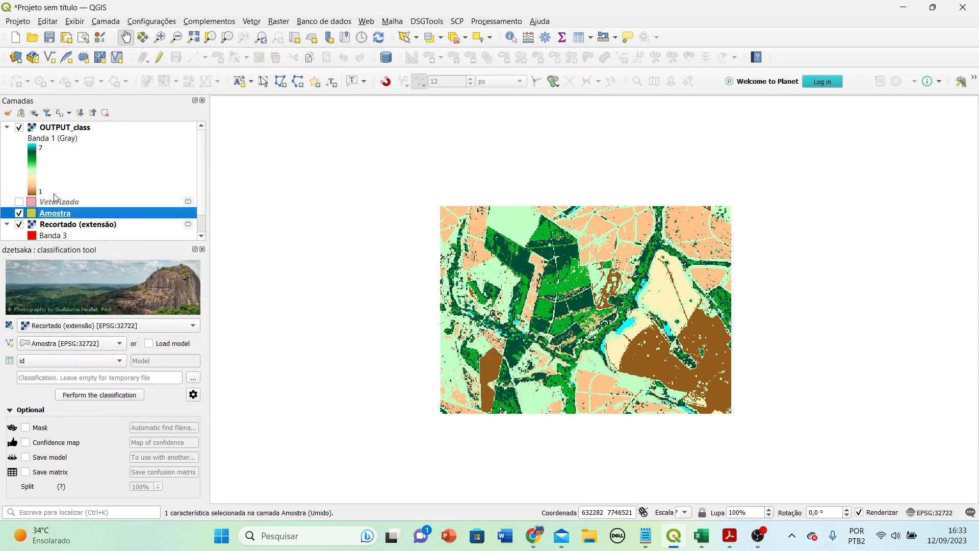
# Examine how the OUTPUT_class raster assigns the land-cover classes across the whole mapped area.
pyautogui.scroll(1, 709, 396)
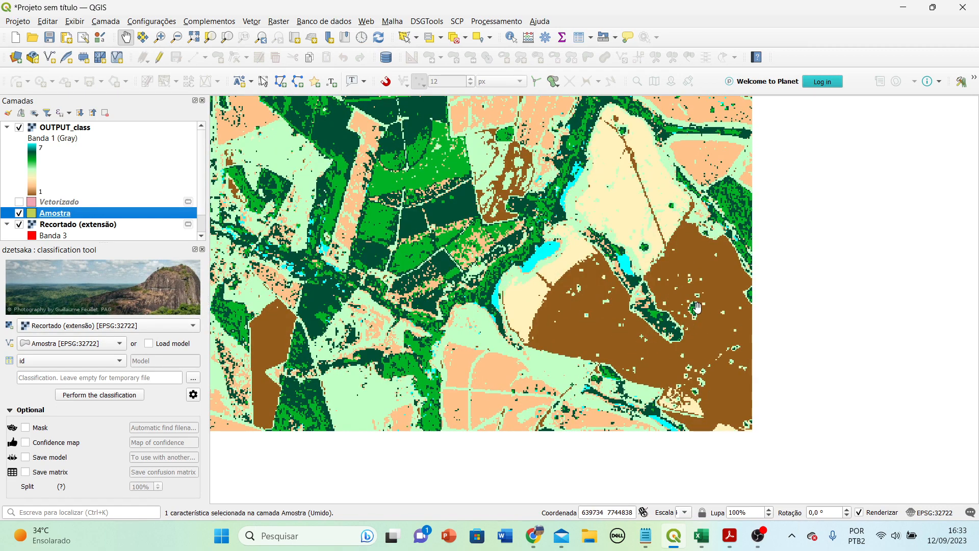
pyautogui.moveTo(436, 114); pyautogui.dragTo(580, 312)
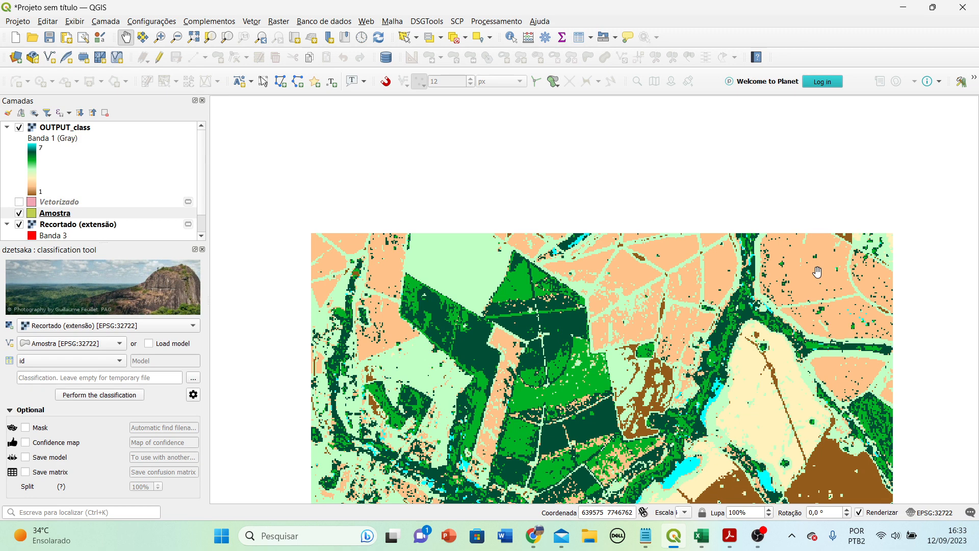
pyautogui.moveTo(793, 377); pyautogui.dragTo(767, 292)
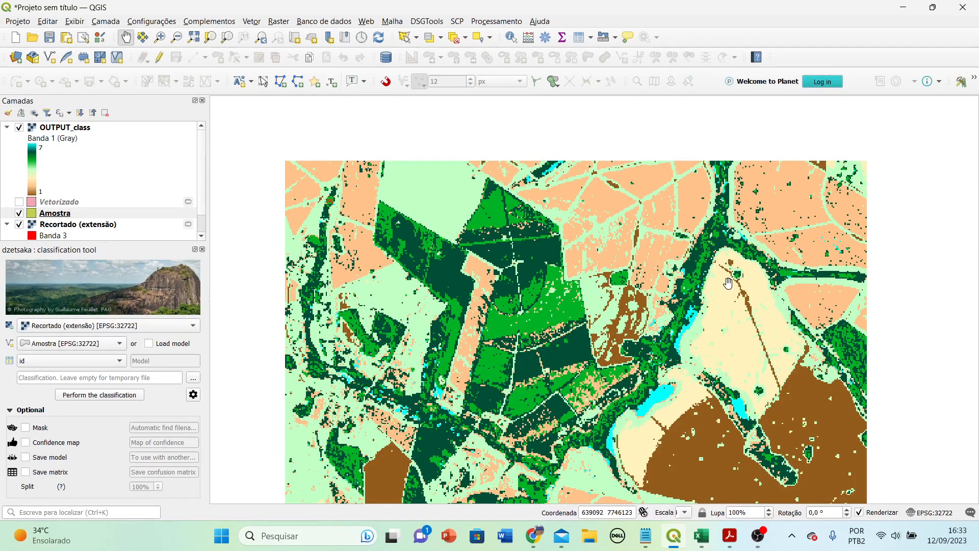
pyautogui.moveTo(507, 318); pyautogui.dragTo(558, 256)
pyautogui.moveTo(535, 115); pyautogui.dragTo(550, 220)
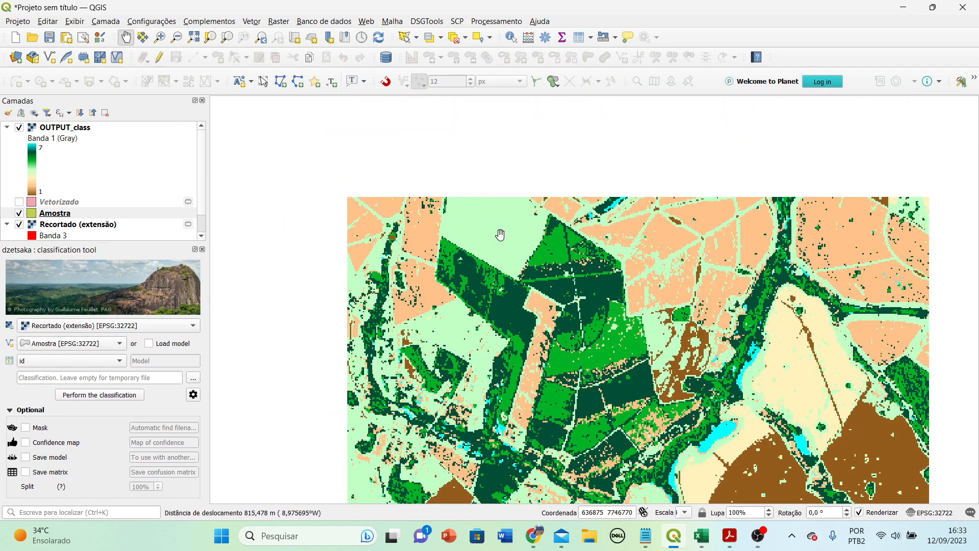
pyautogui.moveTo(498, 233); pyautogui.dragTo(496, 154)
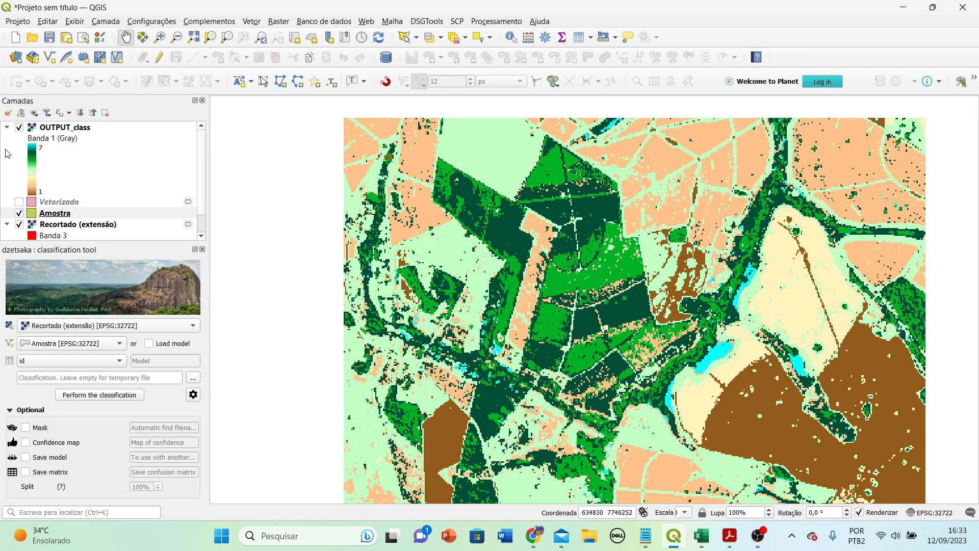
pyautogui.scroll(-1, 21, 190)
pyautogui.scroll(1, 18, 141)
# Hide the OUTPUT_class layer and inspect the Amostra polygons against the Recortado (extensão) image.
pyautogui.click(20, 128)
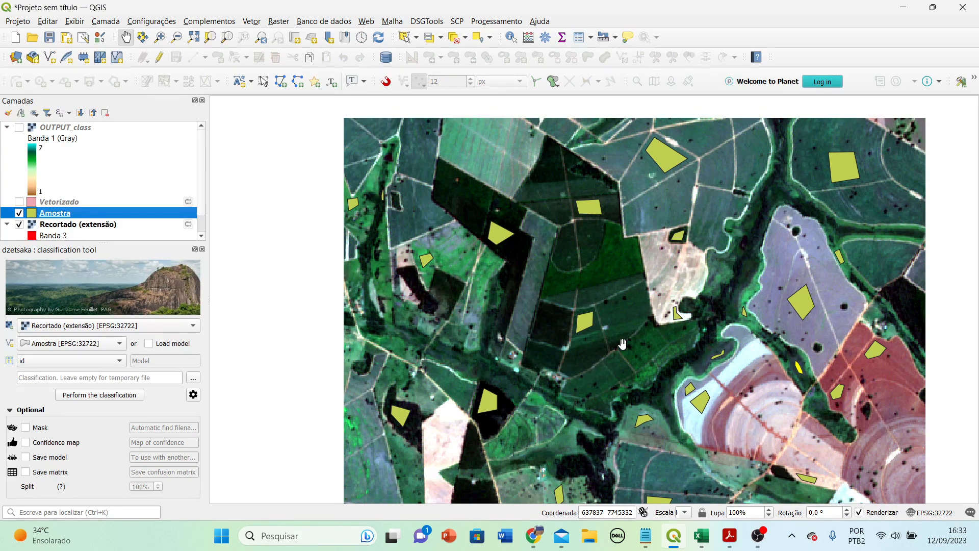
pyautogui.moveTo(617, 362); pyautogui.dragTo(634, 263)
pyautogui.moveTo(650, 134); pyautogui.dragTo(615, 286)
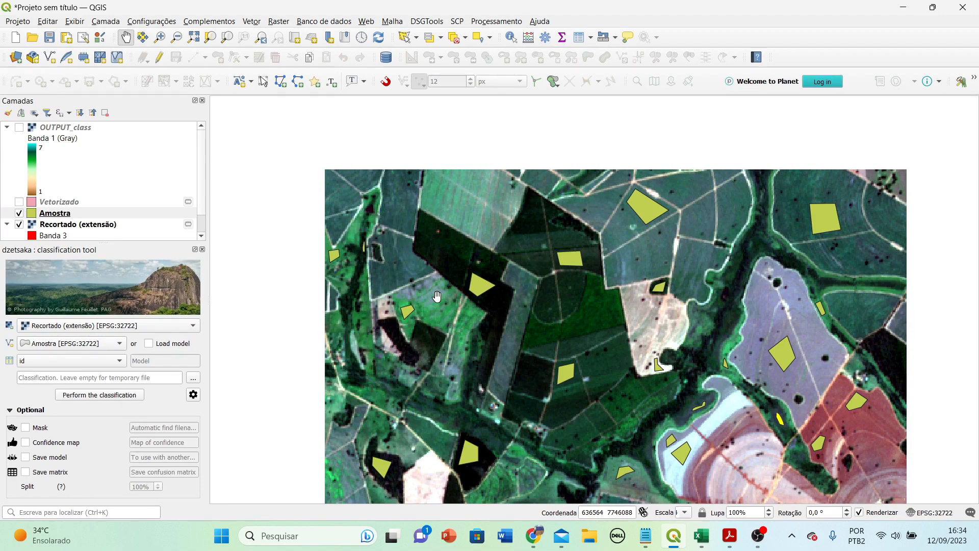
pyautogui.scroll(1, 438, 261)
pyautogui.moveTo(427, 353); pyautogui.dragTo(449, 248)
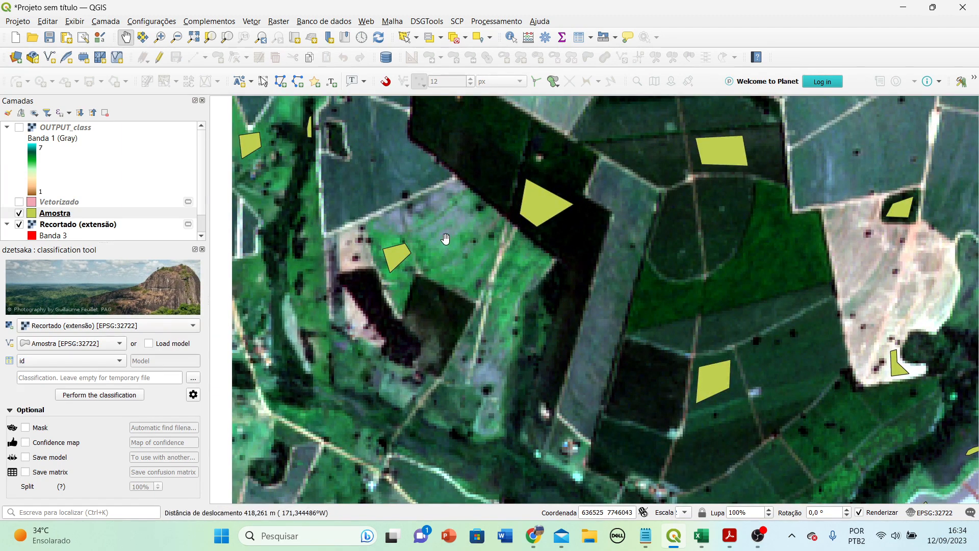
# Add the Google Satellite basemap from QuickMapServices and hide the Recortado (extensão) layer.
pyautogui.click(73, 213)
pyautogui.scroll(-1, 73, 219)
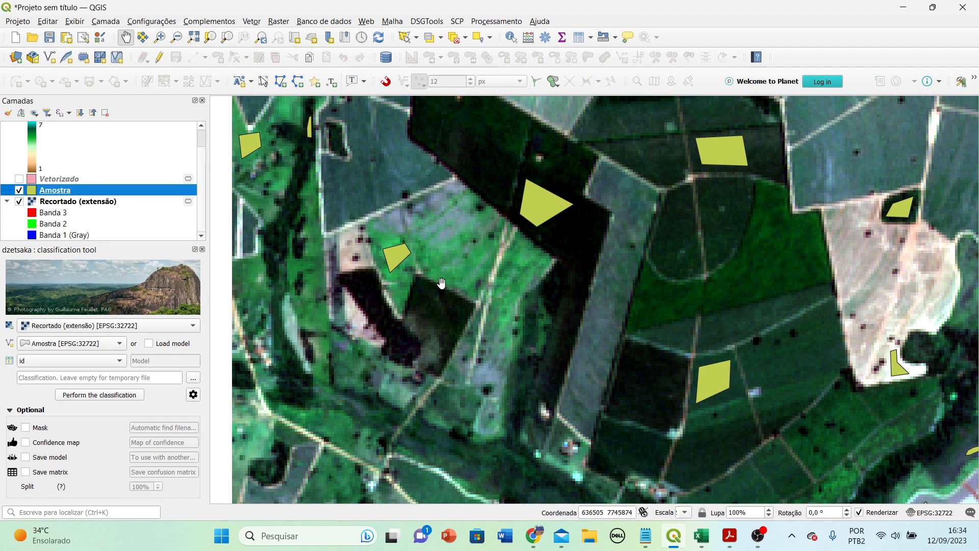
pyautogui.moveTo(442, 287); pyautogui.dragTo(439, 207)
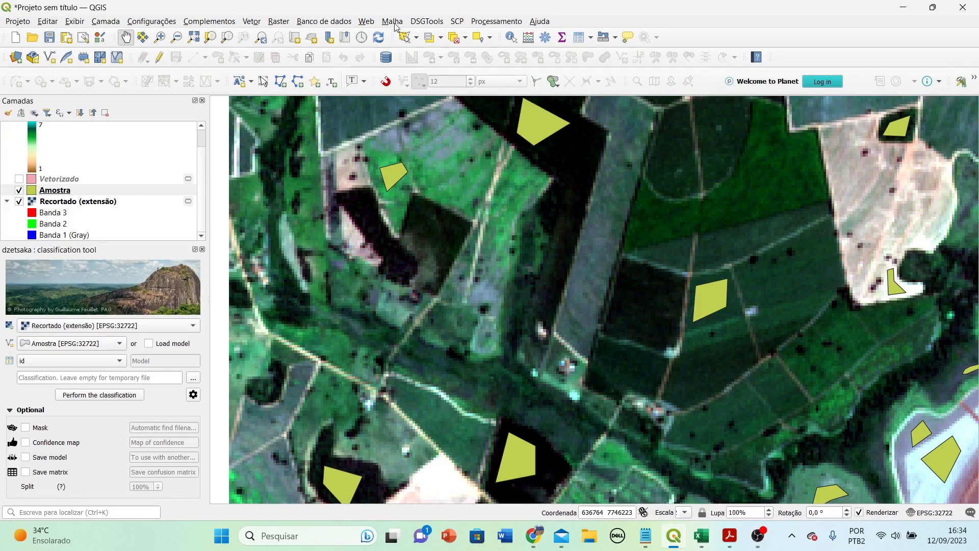
pyautogui.click(366, 21)
pyautogui.moveTo(392, 63)
pyautogui.moveTo(513, 141)
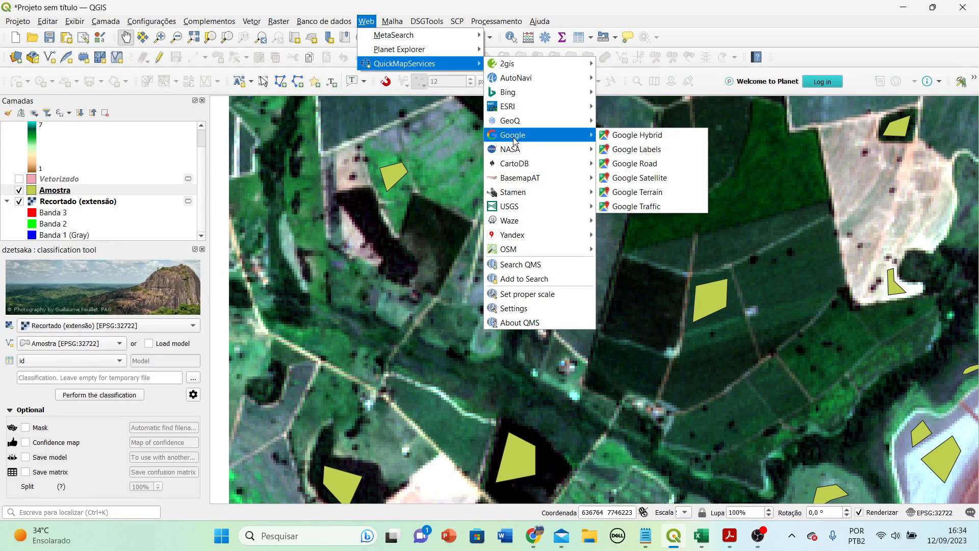
pyautogui.click(676, 177)
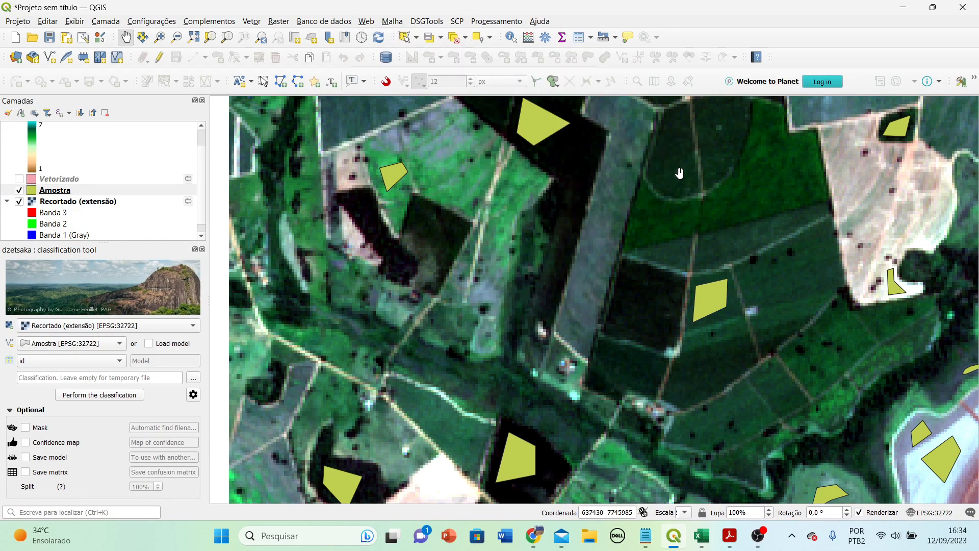
pyautogui.click(18, 201)
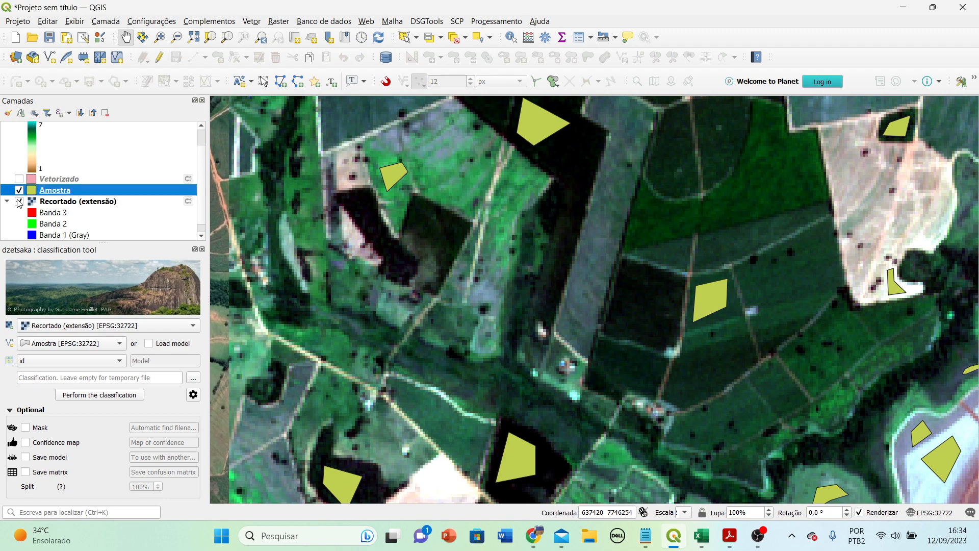
# Inspect the land cover around the Amostra polygons on the Google Satellite imagery, including the neighbouring planted plots and woodland.
pyautogui.scroll(2, 492, 377)
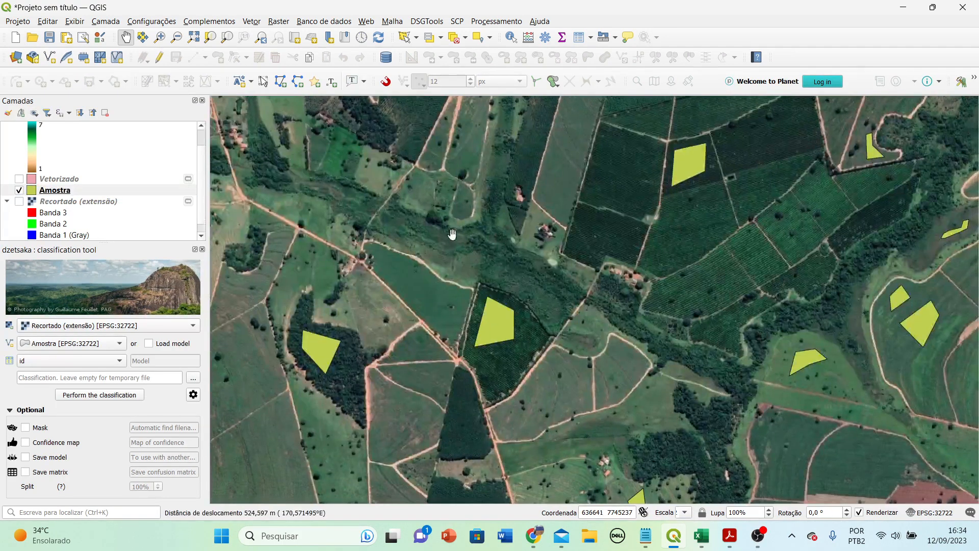
pyautogui.scroll(2, 507, 377)
pyautogui.scroll(-2, 507, 378)
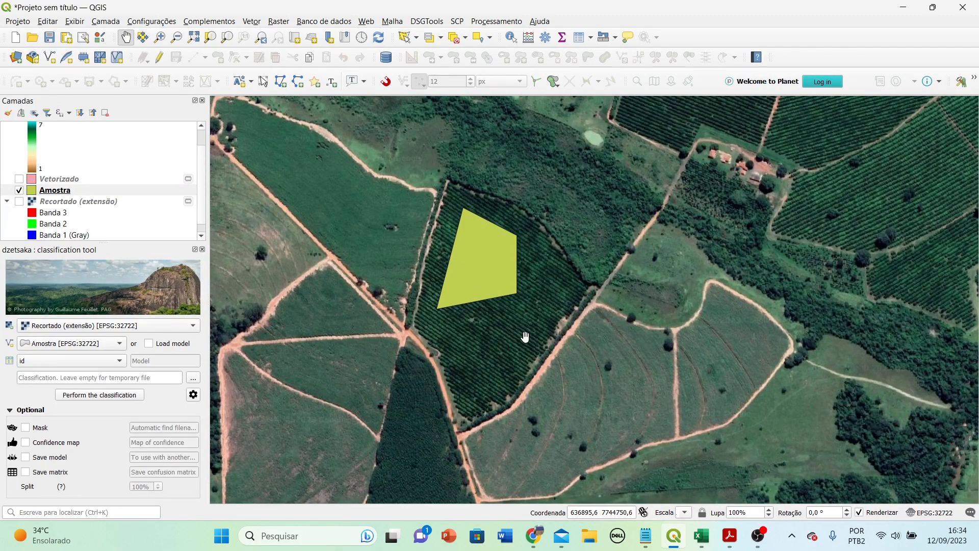
pyautogui.moveTo(574, 200); pyautogui.dragTo(613, 72)
pyautogui.moveTo(433, 334); pyautogui.dragTo(571, 247)
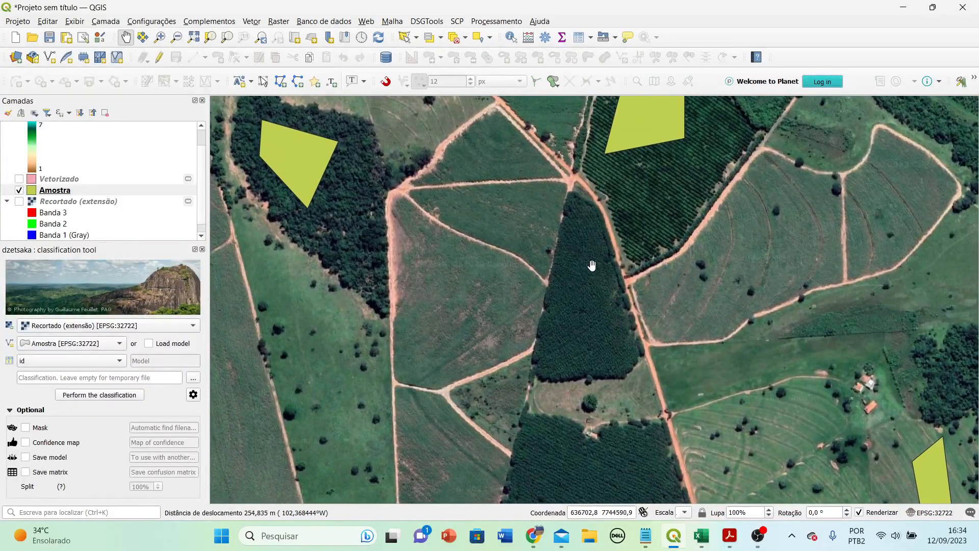
pyautogui.moveTo(627, 197); pyautogui.dragTo(586, 297)
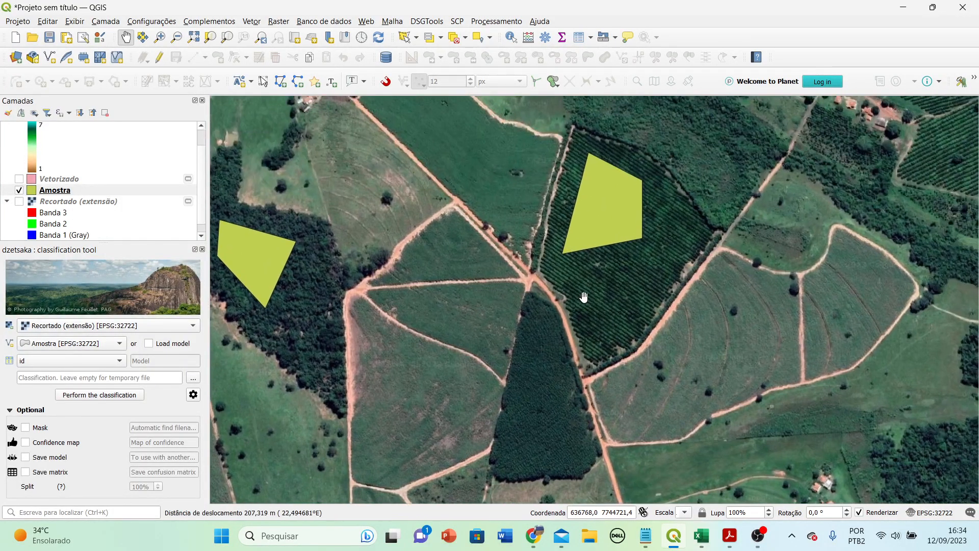
pyautogui.moveTo(703, 226); pyautogui.dragTo(463, 376)
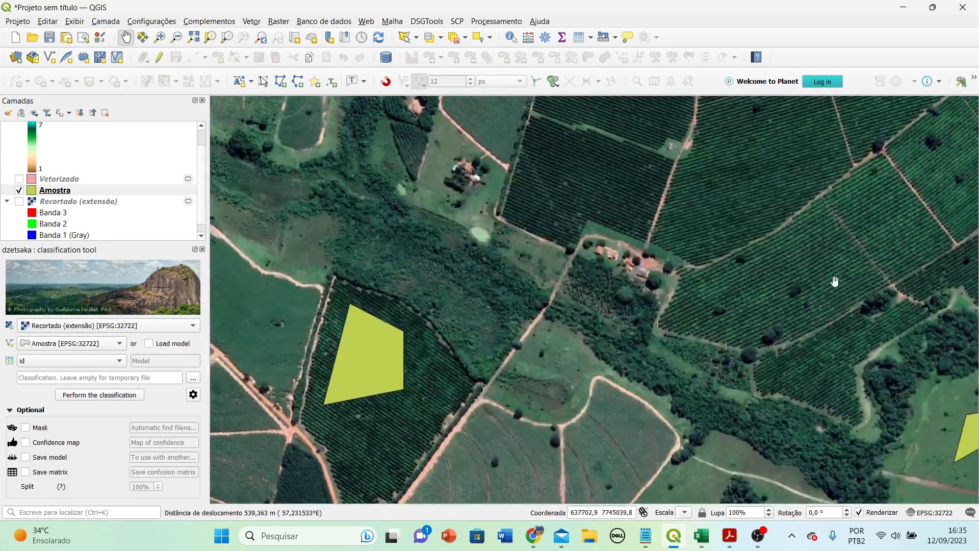
# Inspect the planted plots, woodland strips and farm buildings between the Amostra polygons on the Google Satellite imagery.
pyautogui.moveTo(777, 260); pyautogui.dragTo(692, 396)
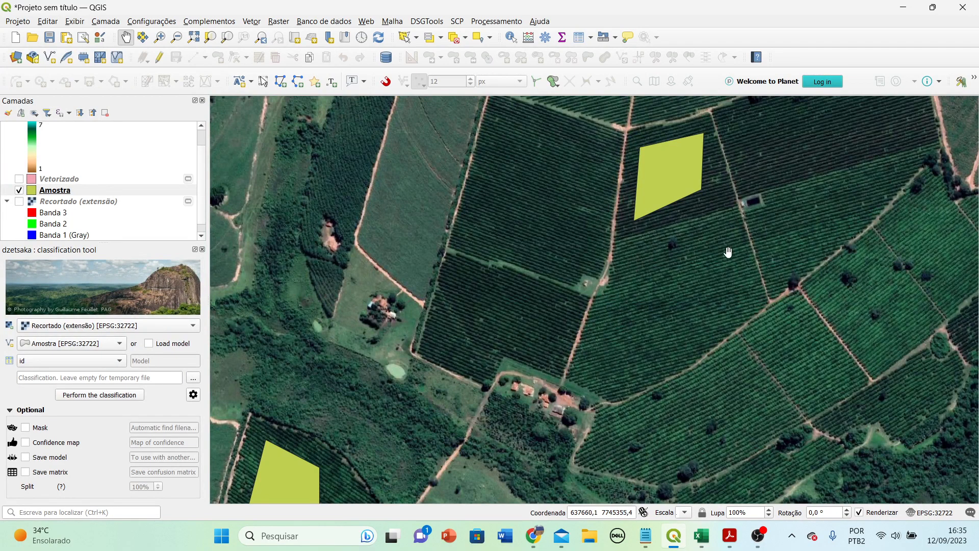
pyautogui.moveTo(727, 251); pyautogui.dragTo(678, 438)
pyautogui.moveTo(451, 461); pyautogui.dragTo(647, 190)
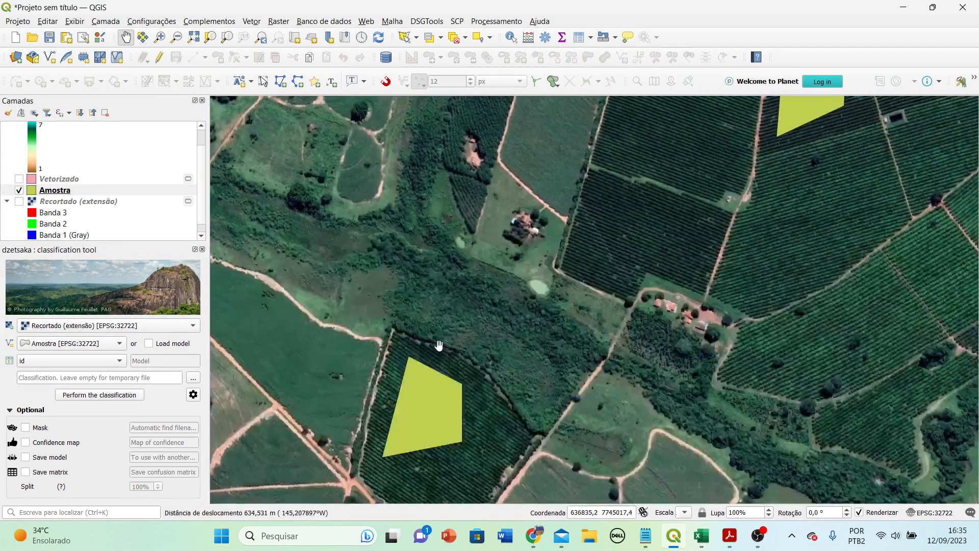
pyautogui.moveTo(437, 343); pyautogui.dragTo(521, 165)
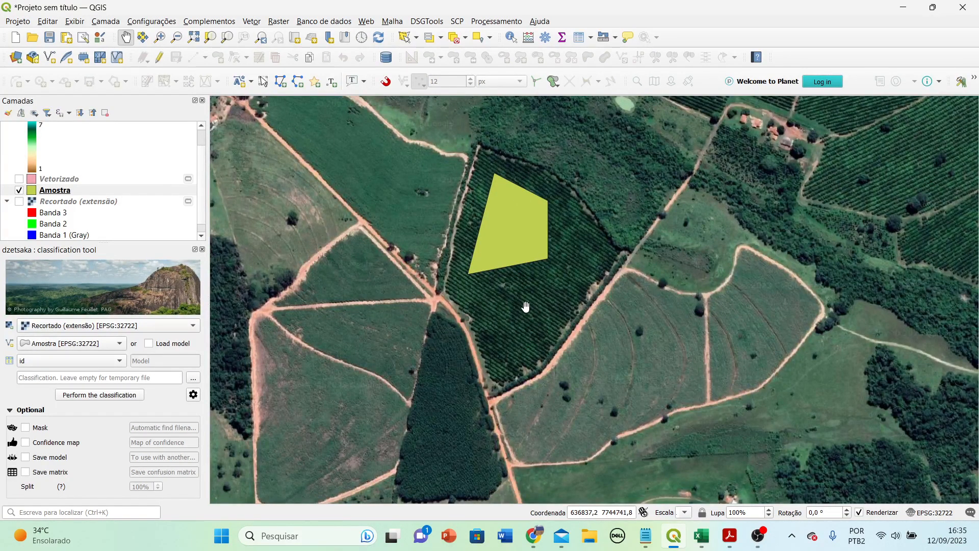
pyautogui.moveTo(525, 308); pyautogui.dragTo(337, 507)
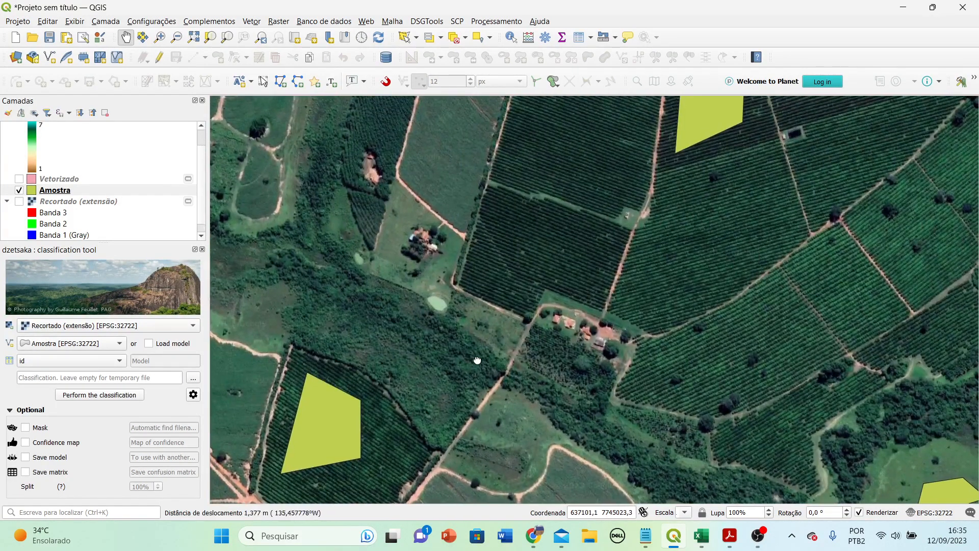
pyautogui.moveTo(481, 352); pyautogui.dragTo(200, 203)
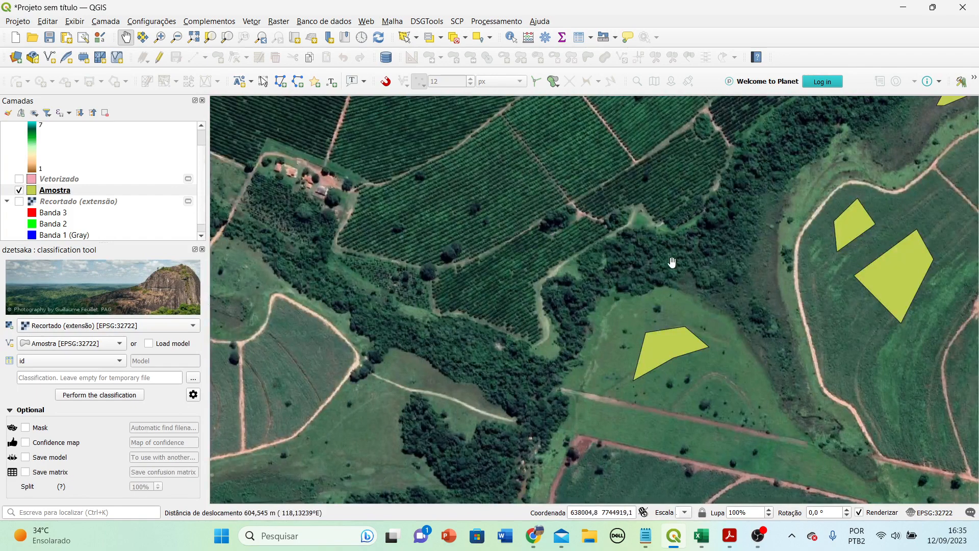
pyautogui.moveTo(614, 273); pyautogui.dragTo(631, 385)
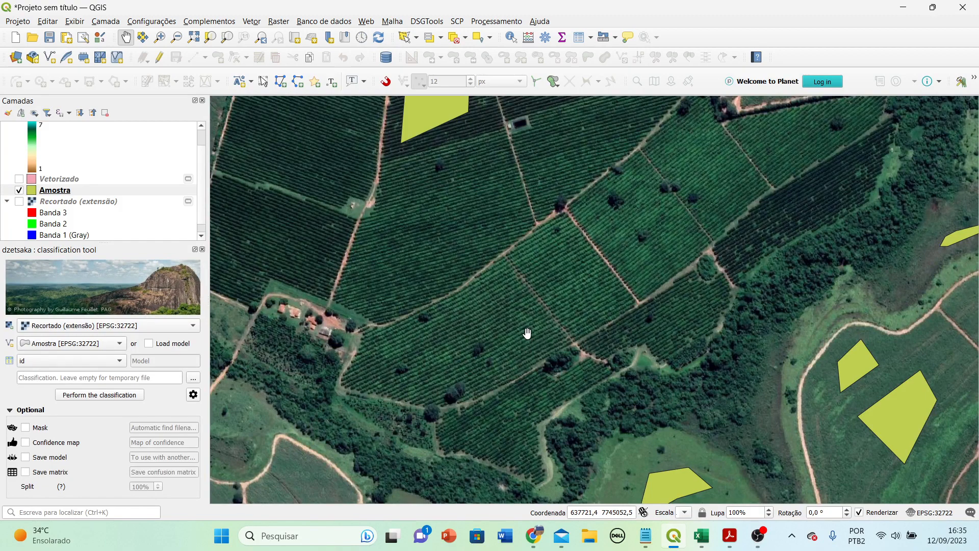
# Examine how the Amostra polygons are distributed over the whole study area, including the vegetation along the watercourse, on the satellite imagery.
pyautogui.scroll(-2, 687, 381)
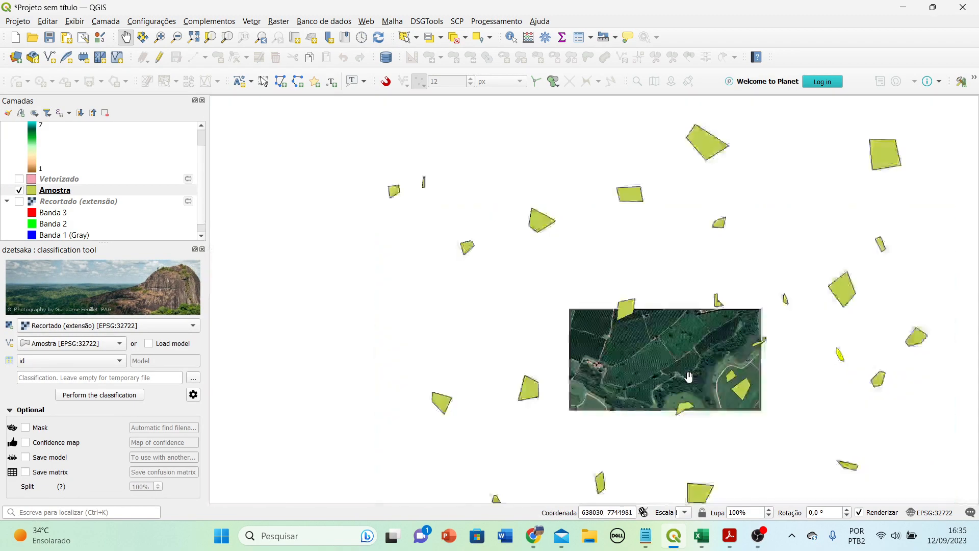
pyautogui.moveTo(715, 331); pyautogui.dragTo(607, 332)
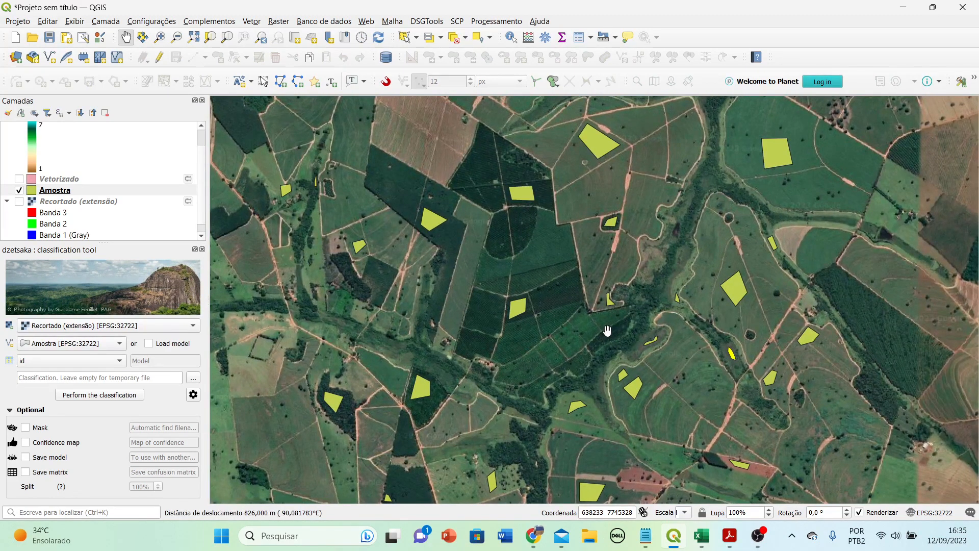
pyautogui.moveTo(614, 357); pyautogui.dragTo(615, 344)
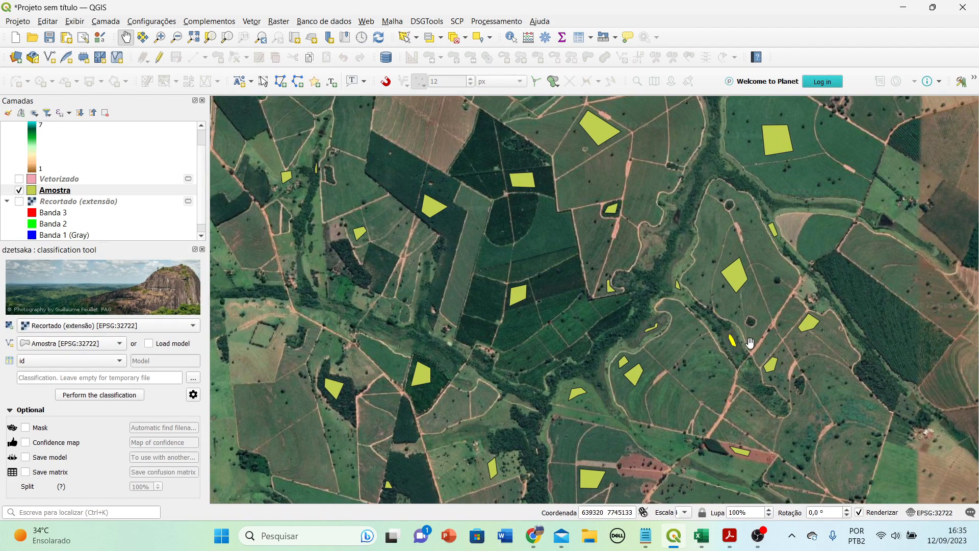
pyautogui.moveTo(797, 206); pyautogui.dragTo(721, 347)
pyautogui.scroll(2, 683, 279)
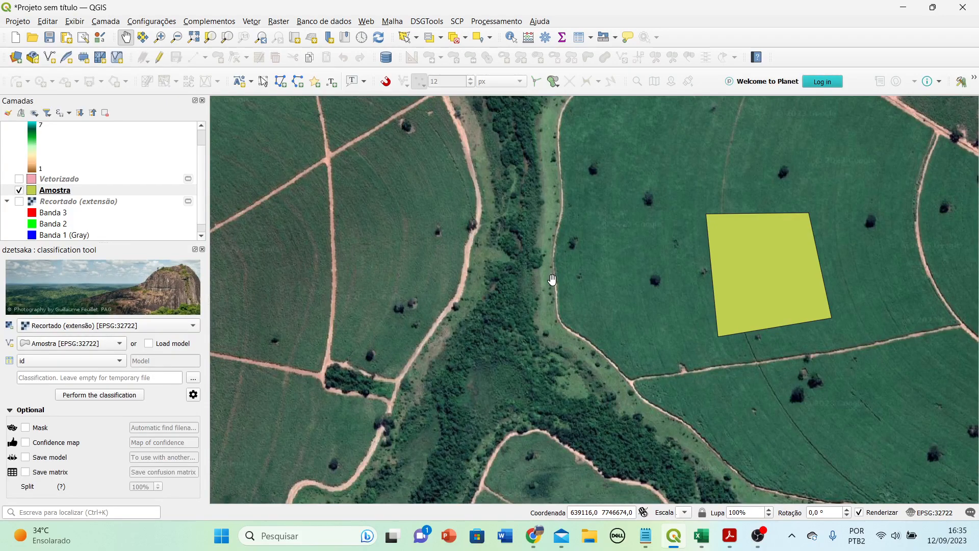
pyautogui.scroll(-2, 591, 285)
pyautogui.moveTo(507, 319); pyautogui.dragTo(657, 290)
pyautogui.moveTo(562, 306); pyautogui.dragTo(558, 258)
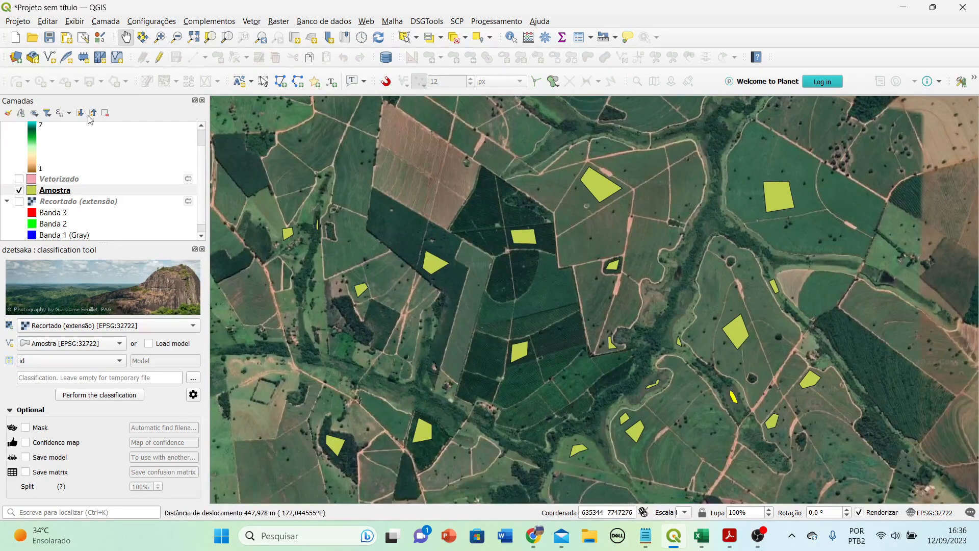
# Show the OUTPUT_class raster over Google Satellite, compare its extent with the imagery, and hide the Amostra layer.
pyautogui.scroll(-1, 18, 214)
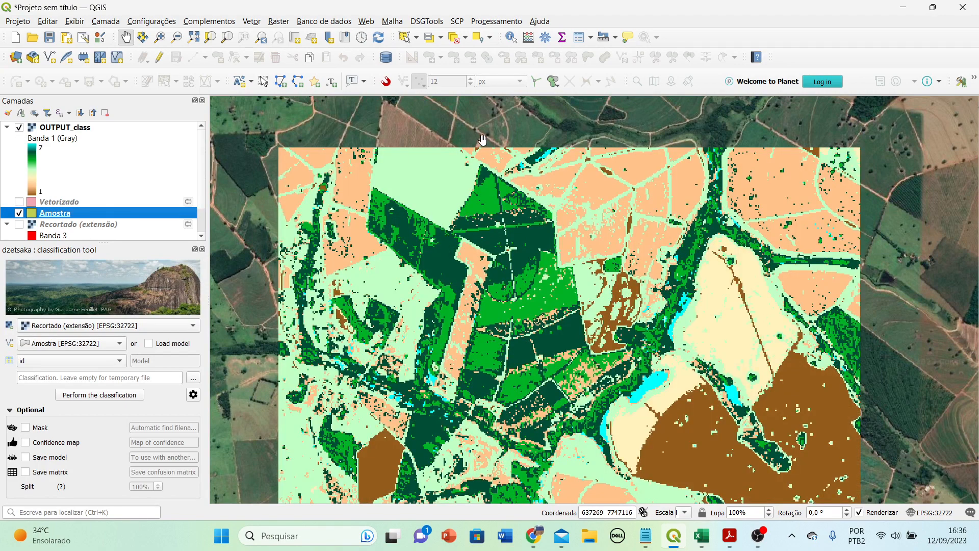
pyautogui.moveTo(538, 333); pyautogui.dragTo(540, 294)
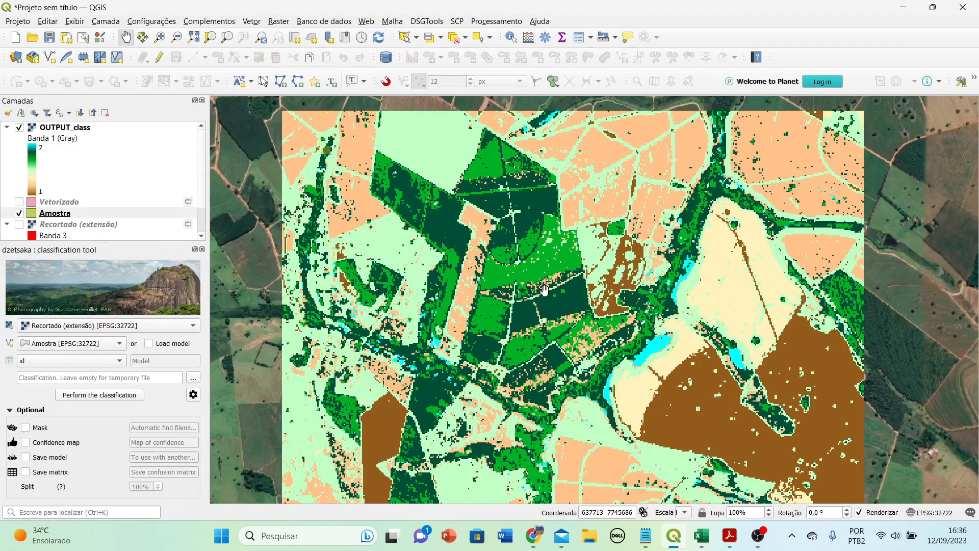
pyautogui.moveTo(389, 290); pyautogui.dragTo(390, 270)
pyautogui.scroll(-1, 486, 368)
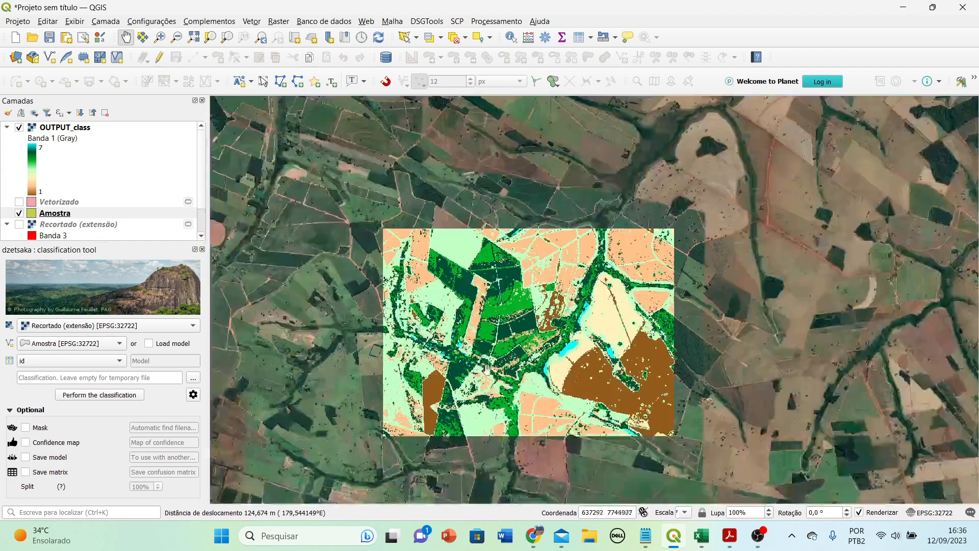
pyautogui.click(19, 215)
pyautogui.click(54, 129)
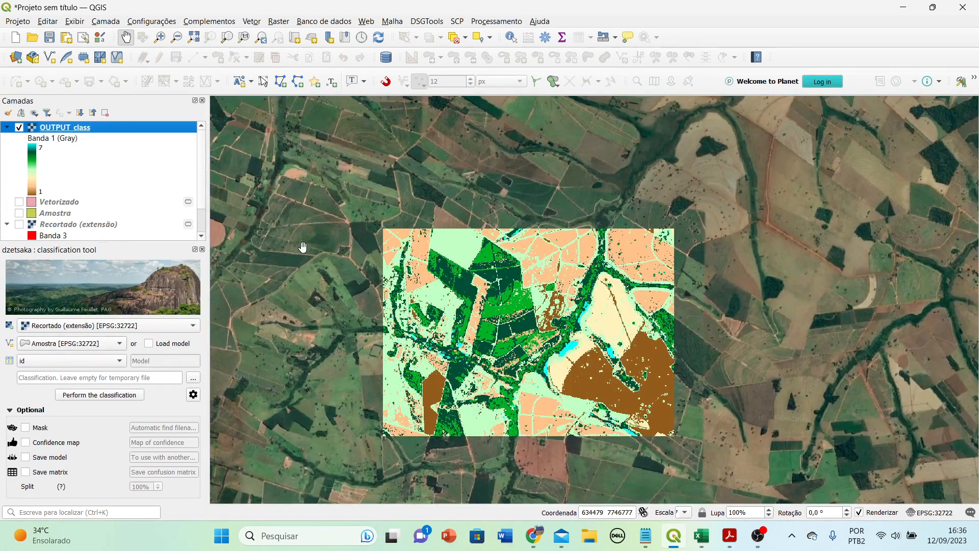
# Move the Vetorizado layer above OUTPUT_class in the layer order and make it visible.
pyautogui.scroll(-1, 202, 147)
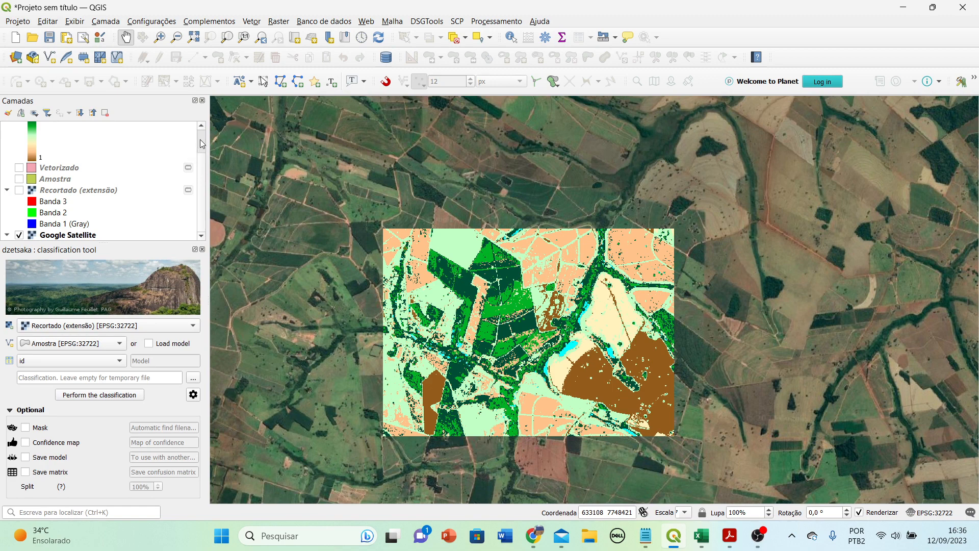
pyautogui.scroll(1, 51, 185)
pyautogui.moveTo(48, 204); pyautogui.dragTo(56, 132)
pyautogui.click(57, 140)
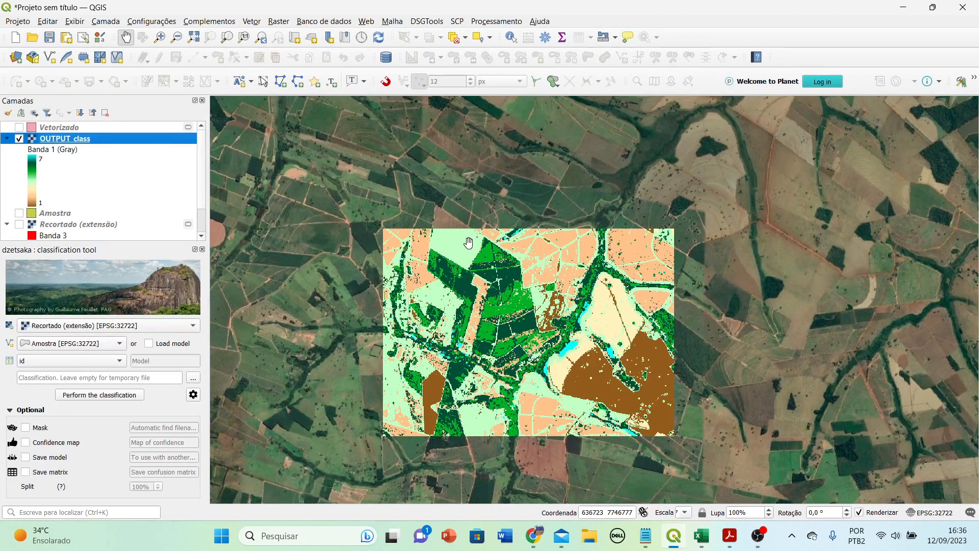
pyautogui.click(20, 128)
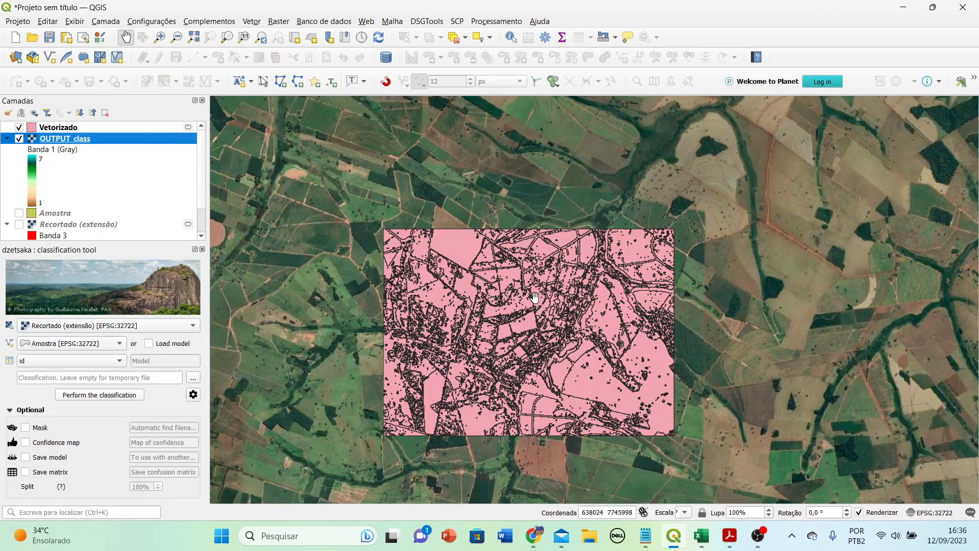
# Inspect the Vetorizado polygons up close, and sort the layer's attribute table by DN to review the class values.
pyautogui.scroll(1, 535, 288)
pyautogui.scroll(2, 535, 288)
pyautogui.scroll(3, 530, 239)
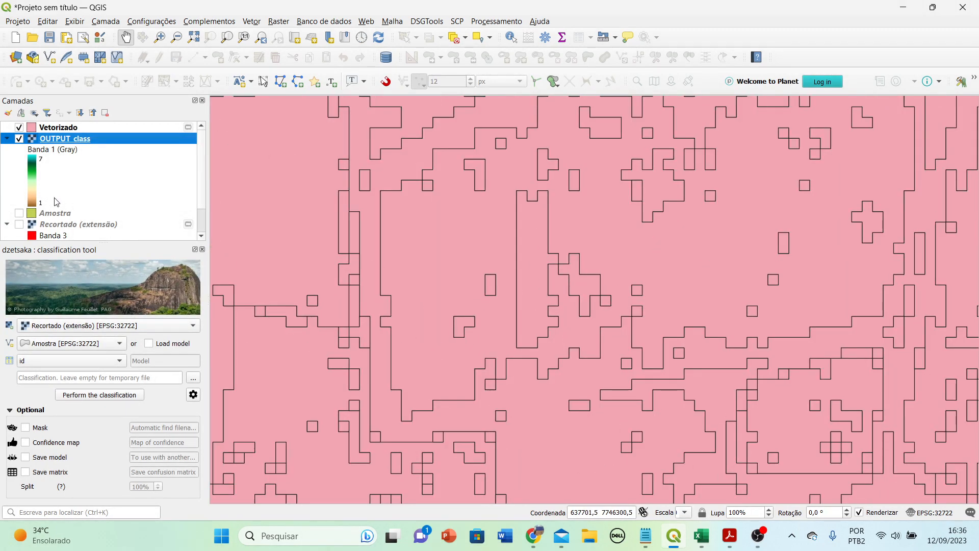
pyautogui.rightClick(115, 127)
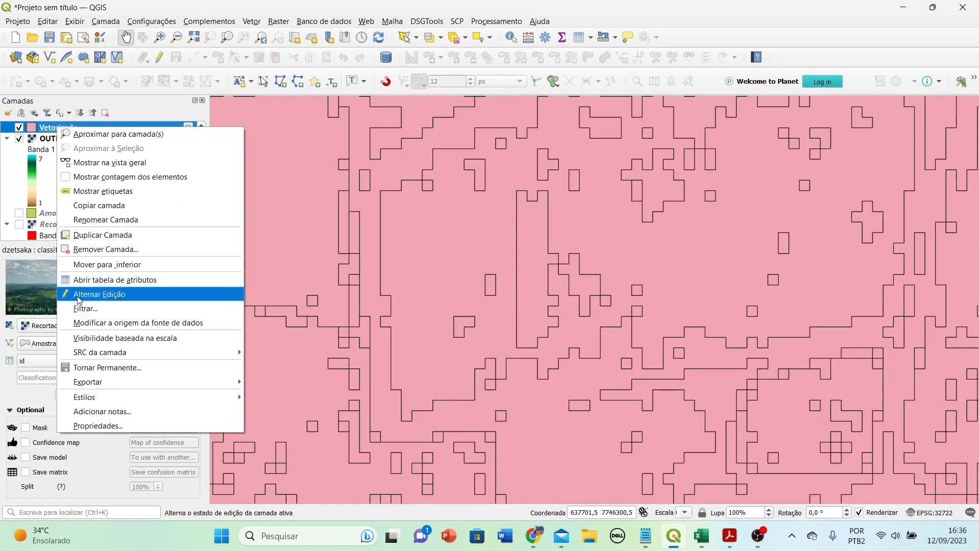
pyautogui.click(76, 279)
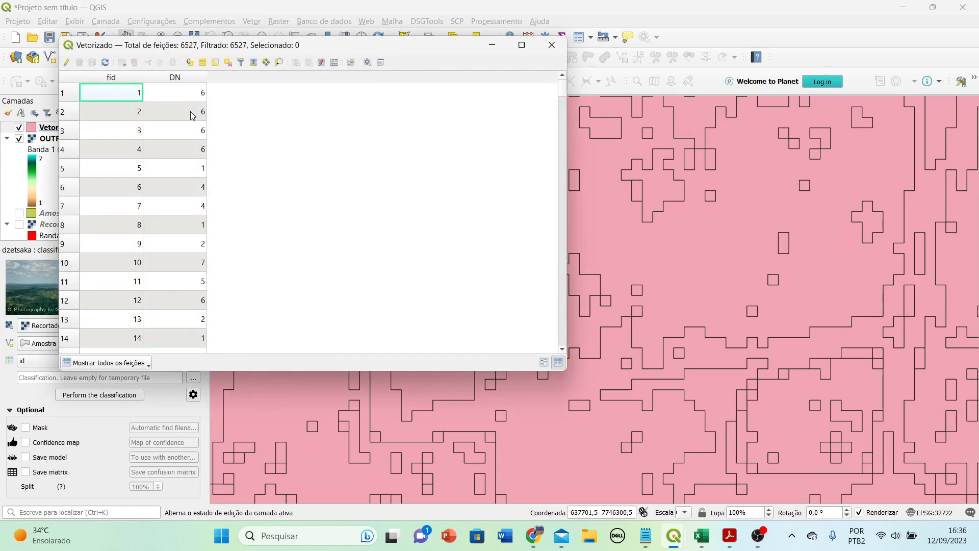
pyautogui.click(180, 87)
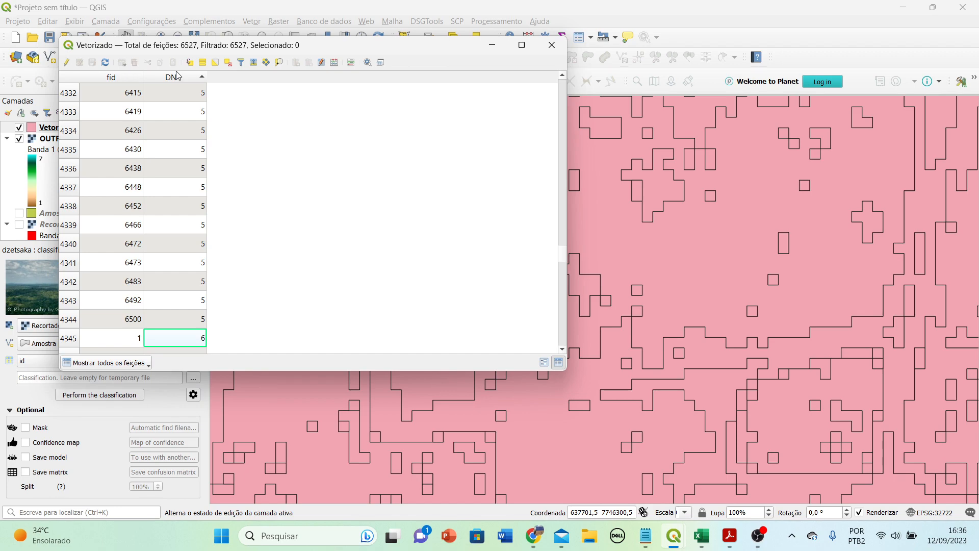
pyautogui.click(552, 45)
pyautogui.scroll(-3, 542, 274)
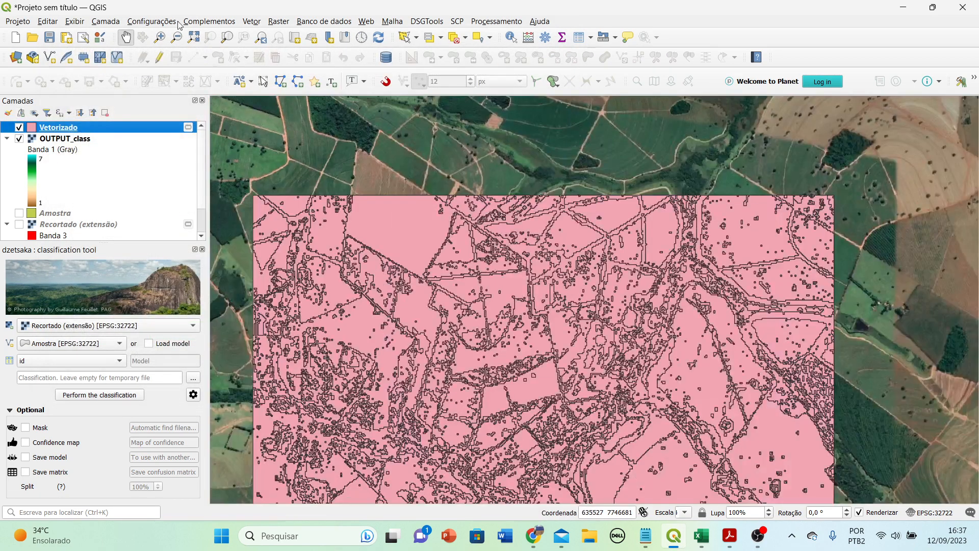
# Set up the raster-to-vector (polygonize) tool with OUTPUT_class as input, review band 1 and field DN, and close it without running.
pyautogui.click(277, 21)
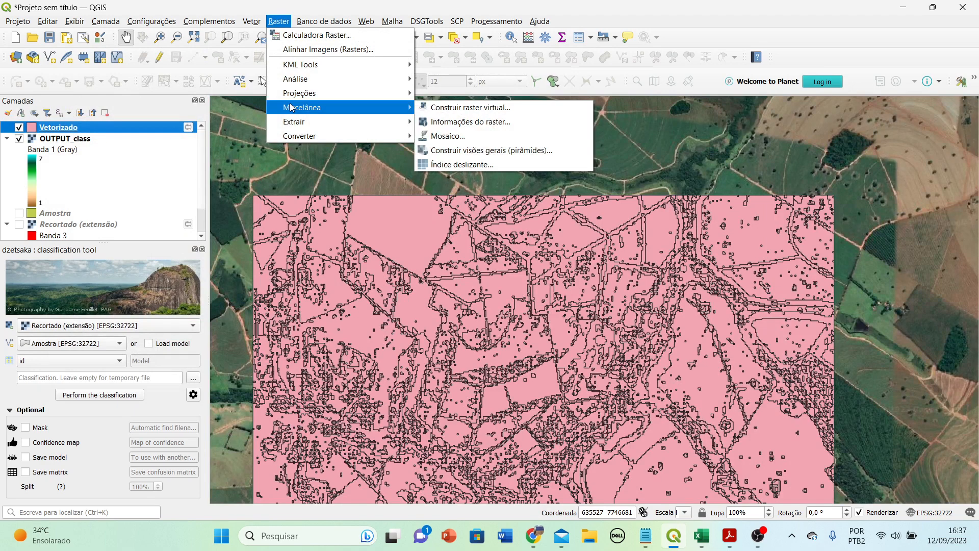
pyautogui.moveTo(299, 136)
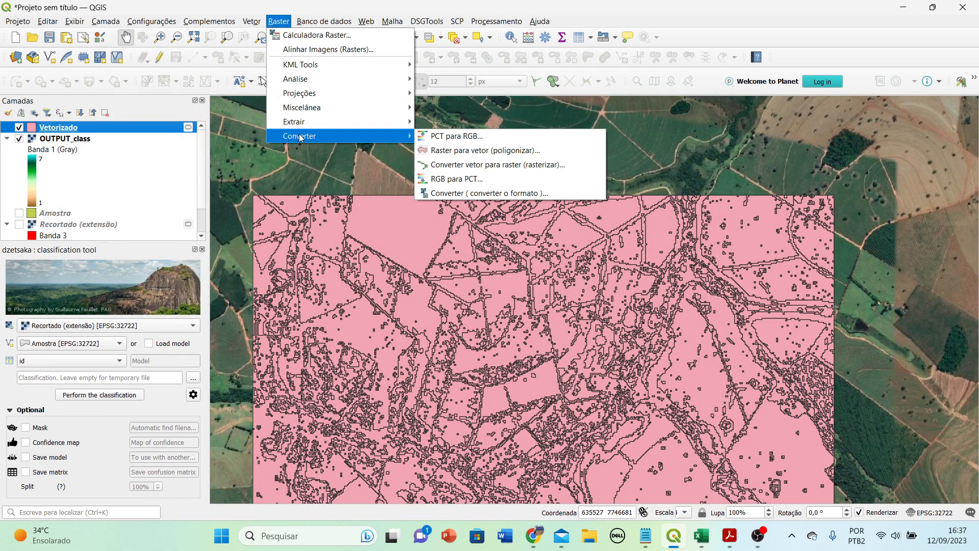
pyautogui.click(449, 150)
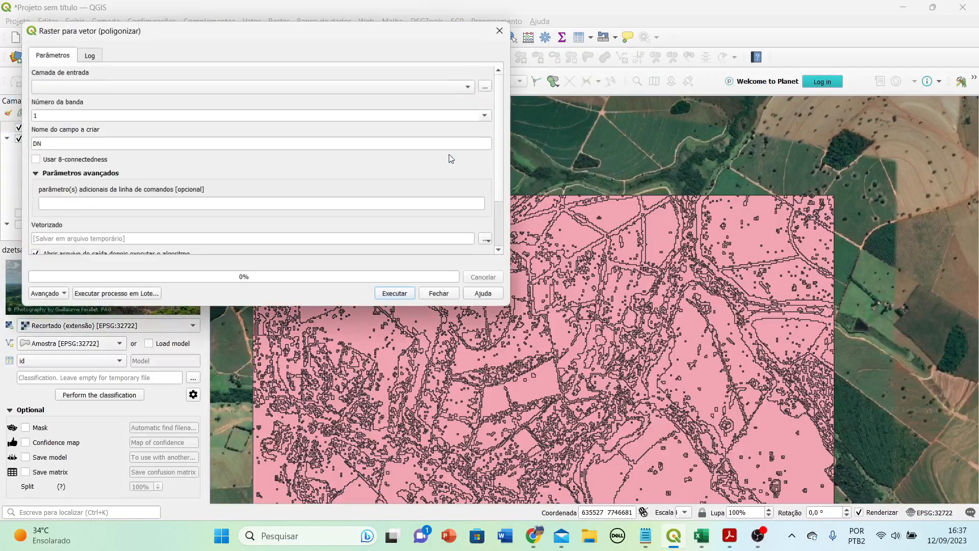
pyautogui.click(128, 86)
pyautogui.click(128, 99)
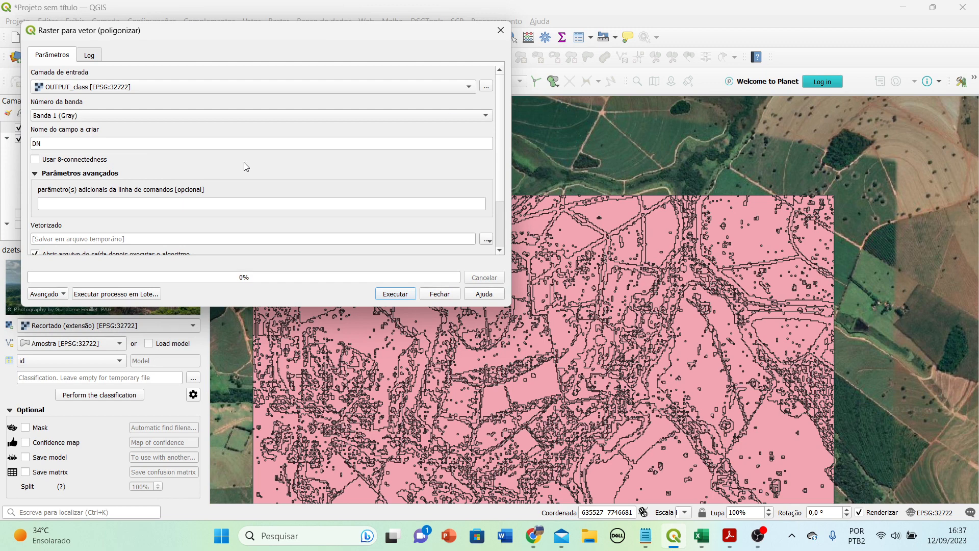
pyautogui.moveTo(498, 103); pyautogui.dragTo(6, 129)
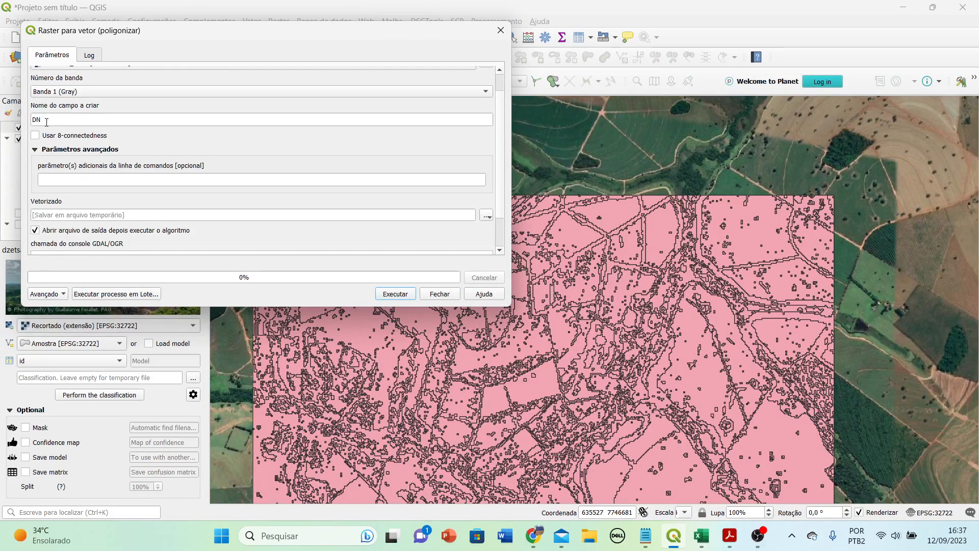
pyautogui.scroll(-2, 497, 203)
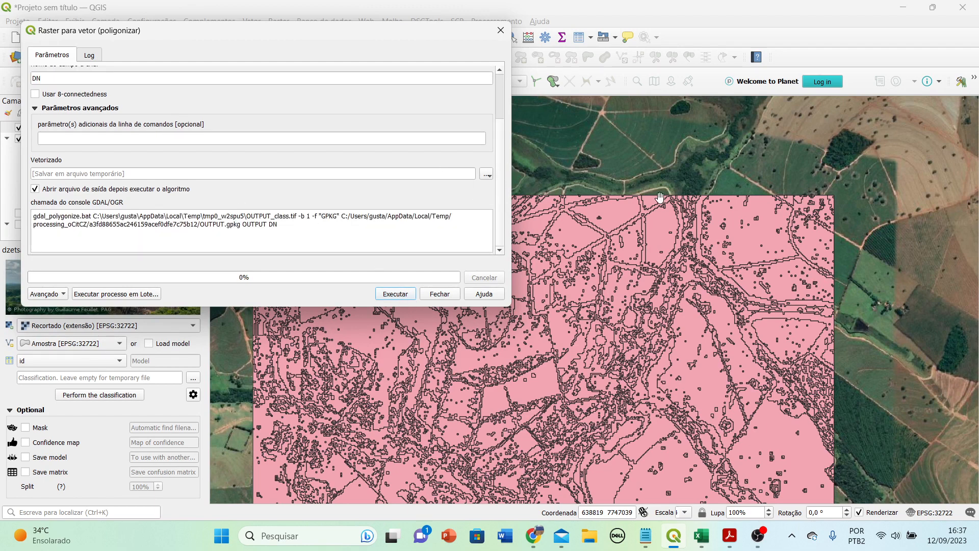
pyautogui.click(439, 293)
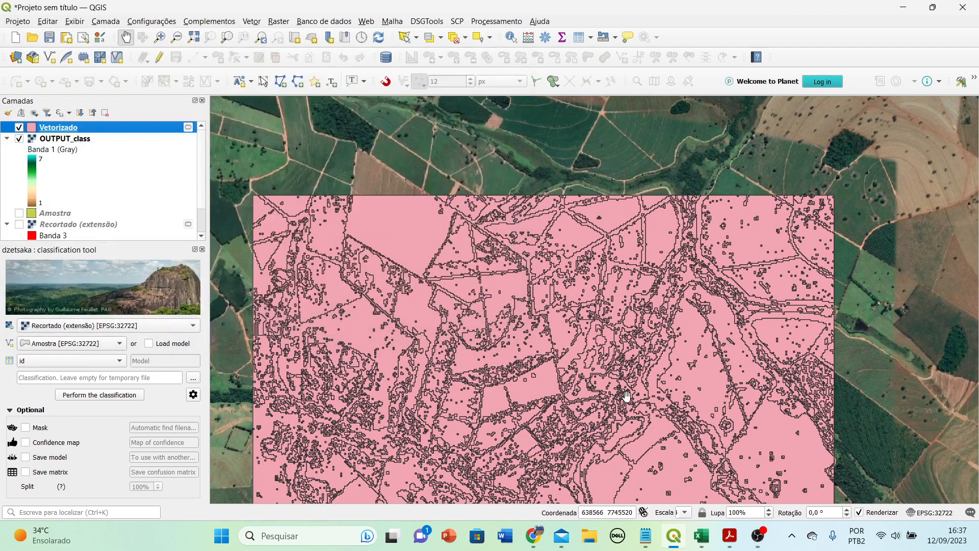
# Bring the full Vetorizado extent into view and hide the OUTPUT_class layer.
pyautogui.moveTo(626, 396); pyautogui.dragTo(659, 372)
pyautogui.scroll(-1, 658, 372)
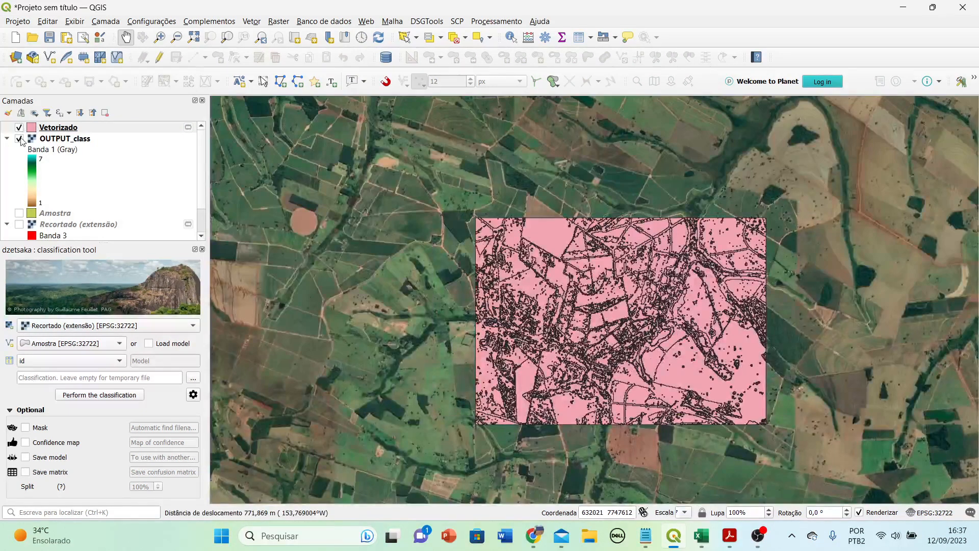
pyautogui.click(19, 138)
# Review the DN class values from the first to the last row of the Vetorizado attribute table, and close the table.
pyautogui.click(37, 129)
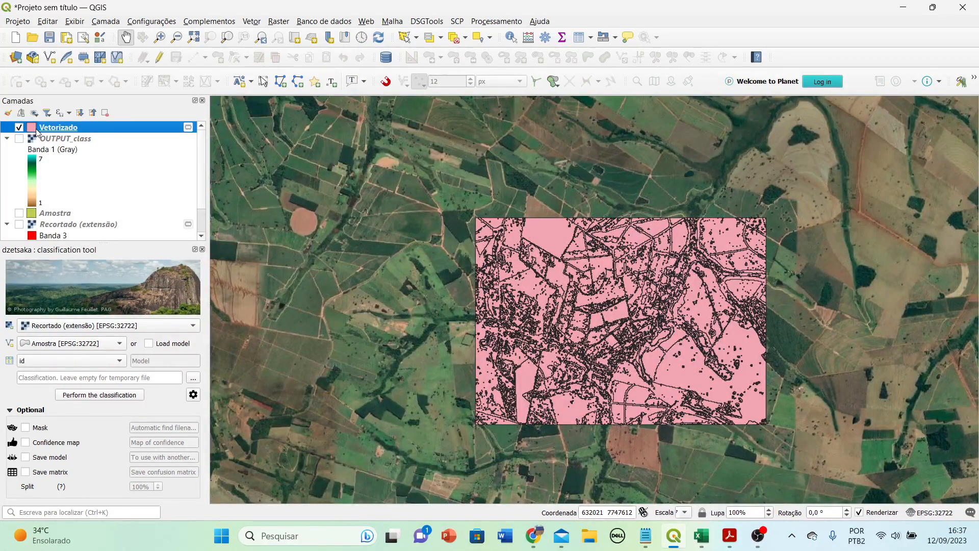
pyautogui.rightClick(37, 132)
pyautogui.click(69, 283)
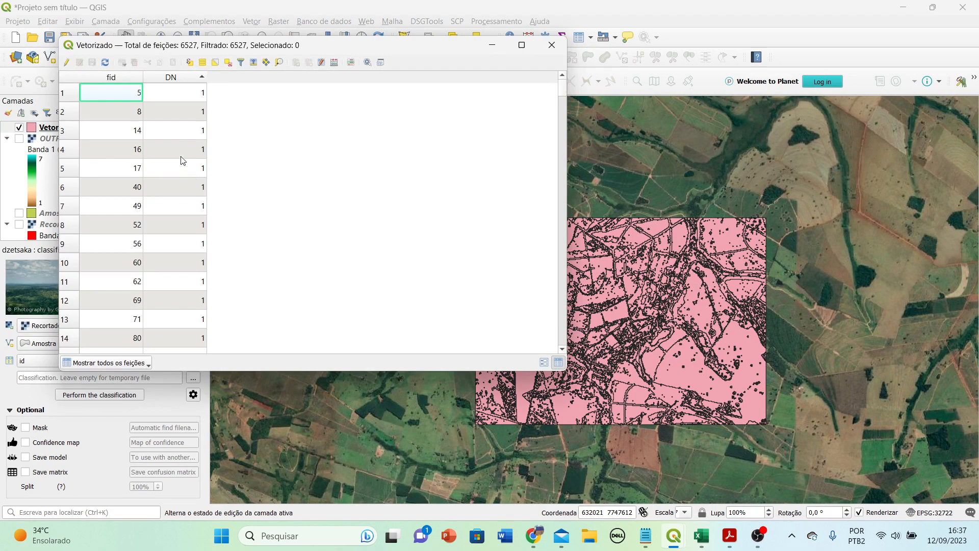
pyautogui.moveTo(561, 91); pyautogui.dragTo(531, 348)
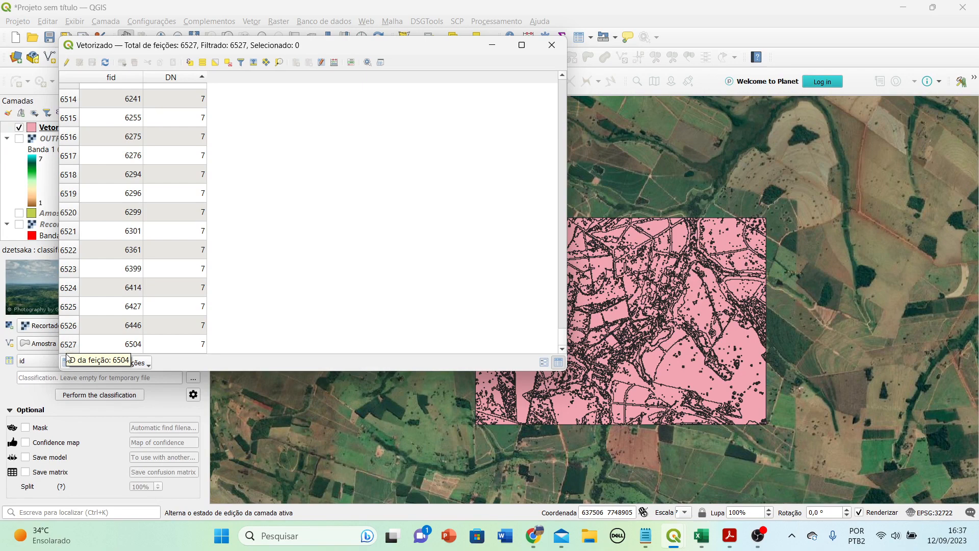
pyautogui.click(552, 45)
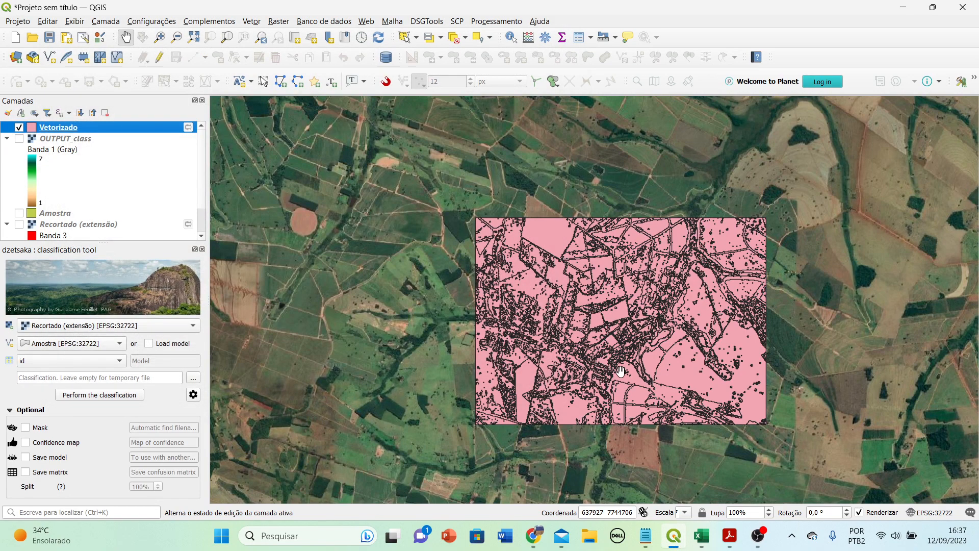
# Examine where the Vetorizado layer lies within the surrounding satellite imagery, at regional and close scales.
pyautogui.scroll(-3, 621, 370)
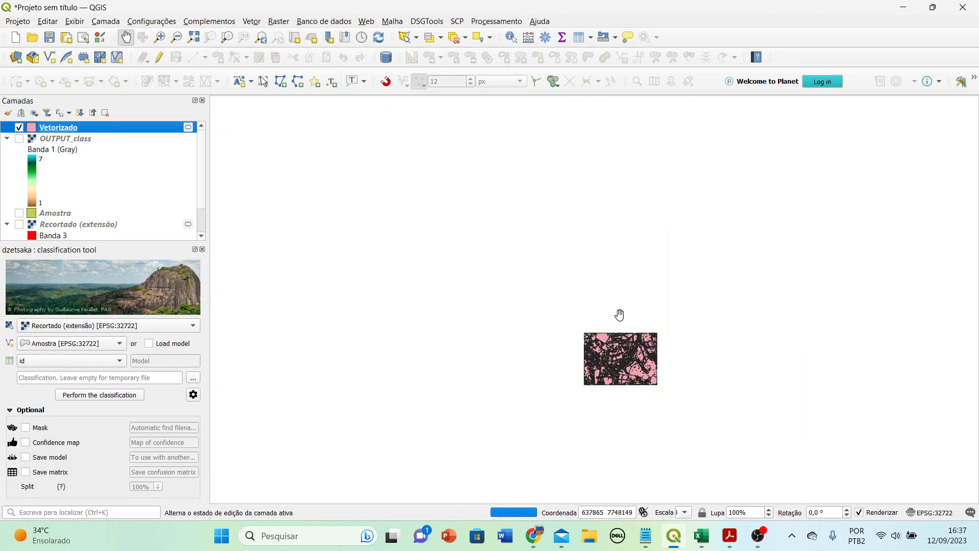
pyautogui.scroll(-1, 660, 392)
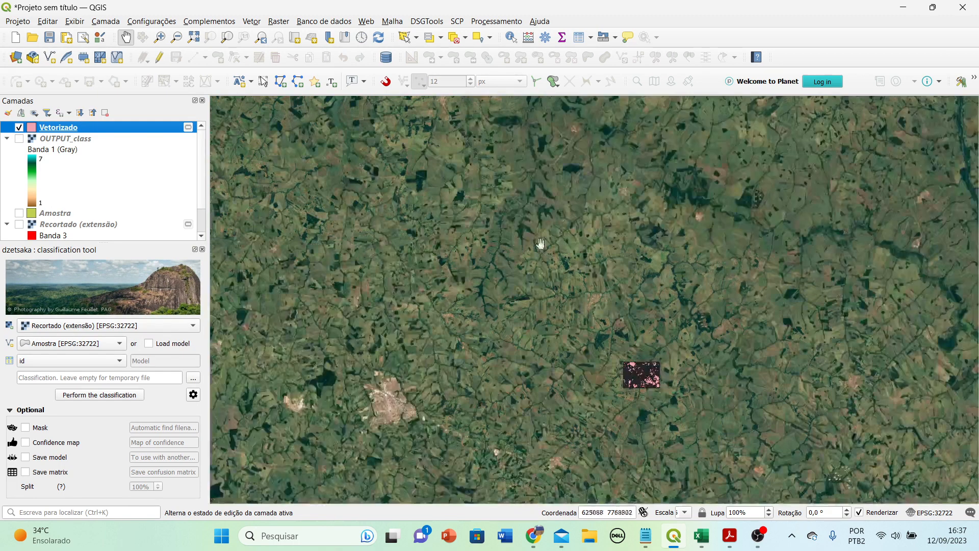
pyautogui.scroll(1, 373, 410)
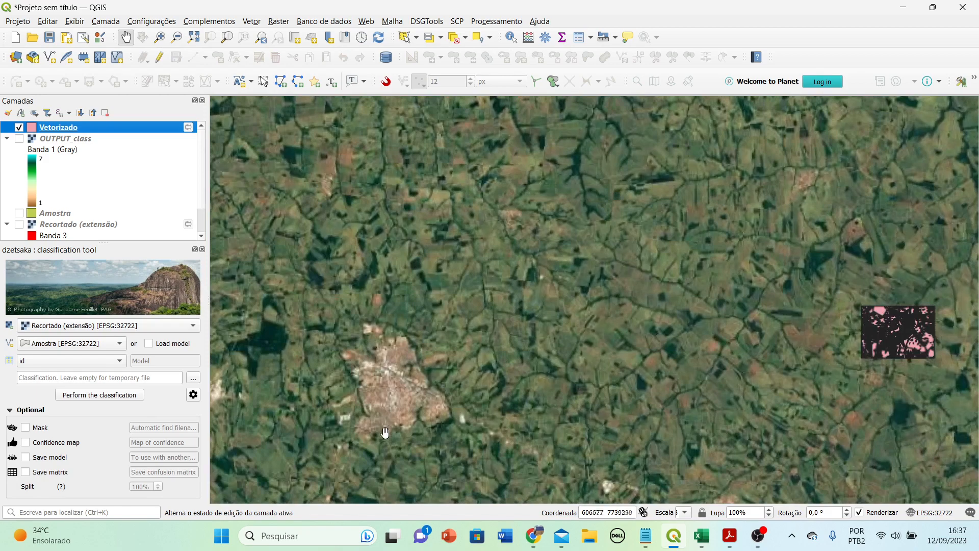
pyautogui.moveTo(672, 452); pyautogui.dragTo(344, 469)
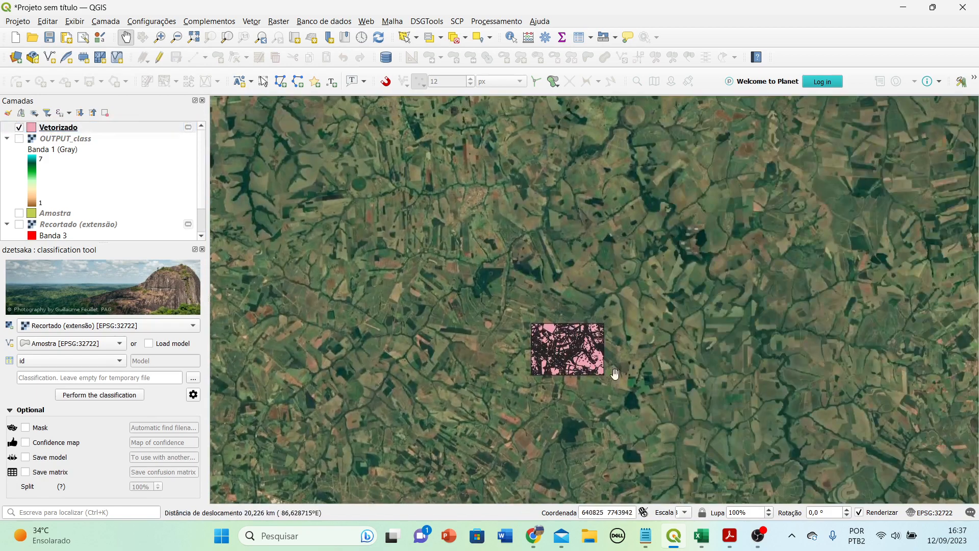
pyautogui.scroll(1, 573, 352)
pyautogui.scroll(2, 573, 352)
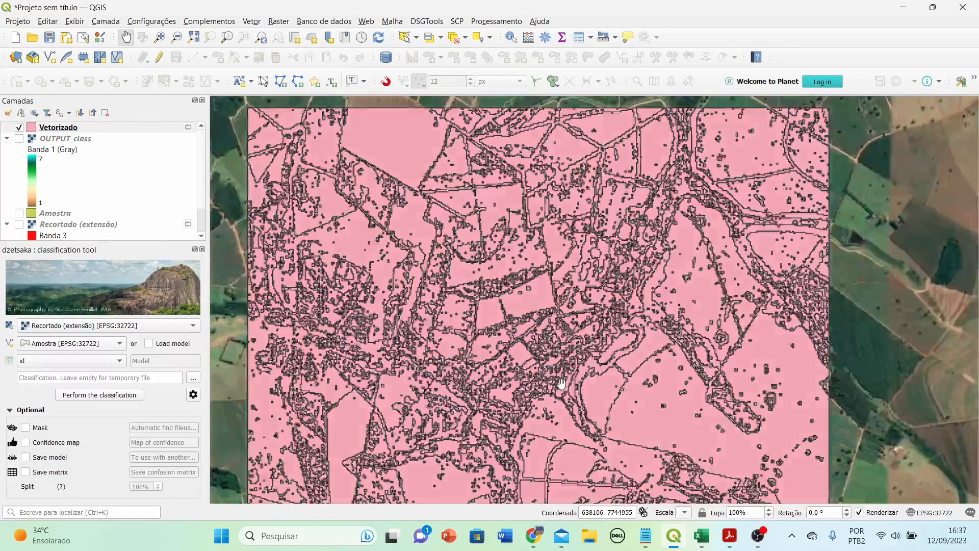
pyautogui.scroll(-1, 573, 385)
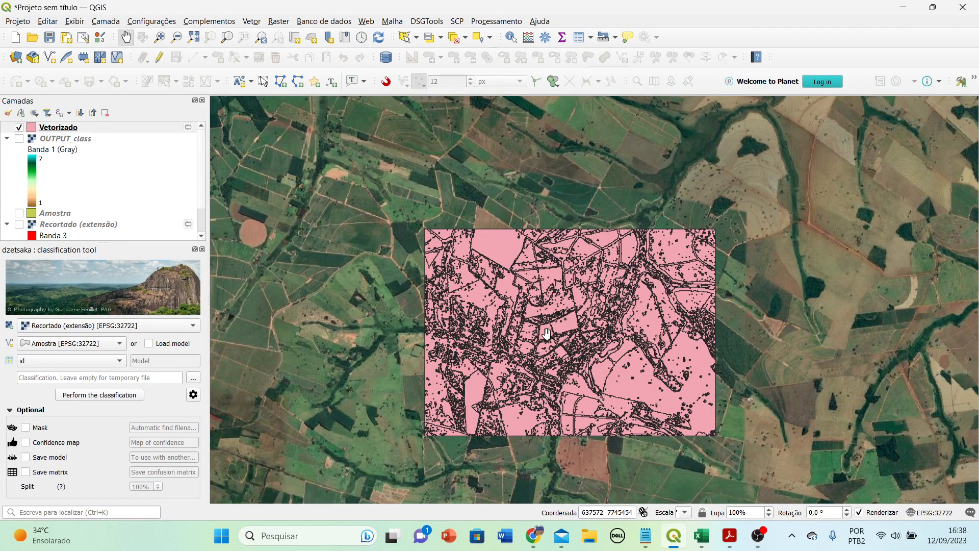
# Review the DN values in the Vetorizado attribute table and close the table.
pyautogui.rightClick(36, 129)
pyautogui.click(82, 278)
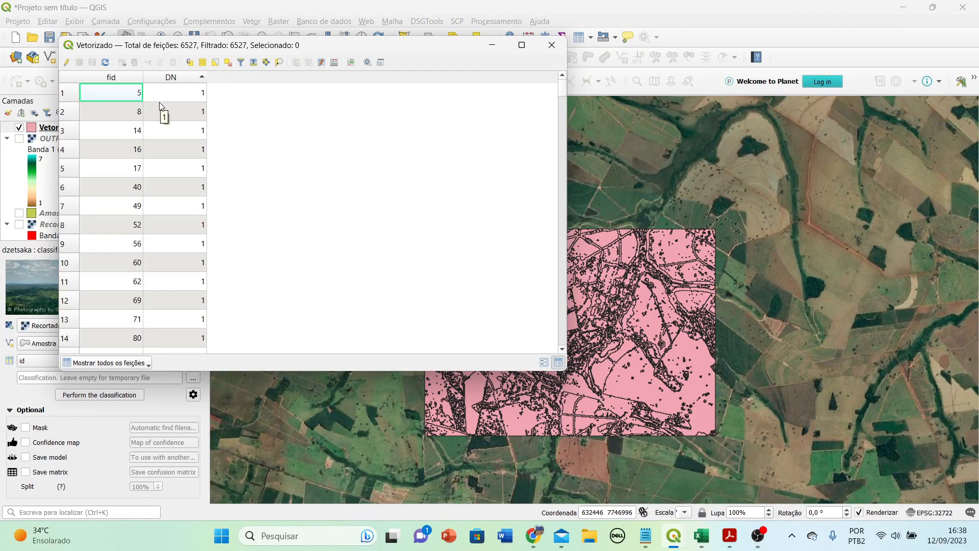
pyautogui.click(552, 45)
# Dissolve the Vetorizado layer by the DN field into a temporary layer, and close the tool.
pyautogui.click(250, 25)
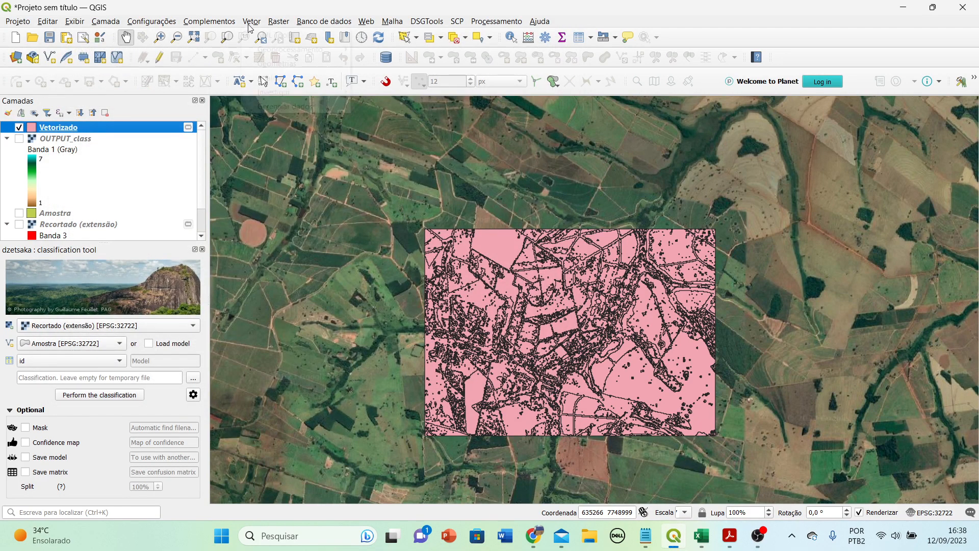
pyautogui.moveTo(263, 51)
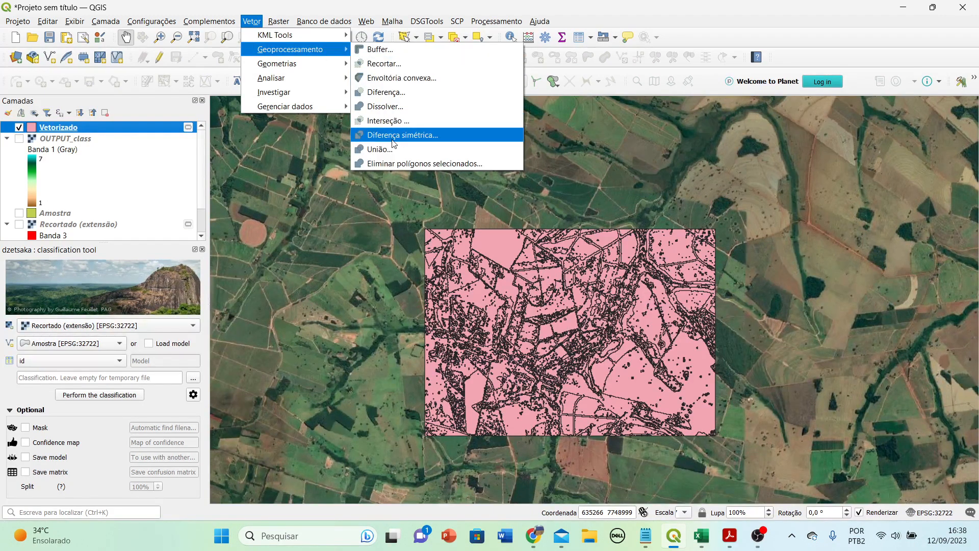
pyautogui.click(397, 108)
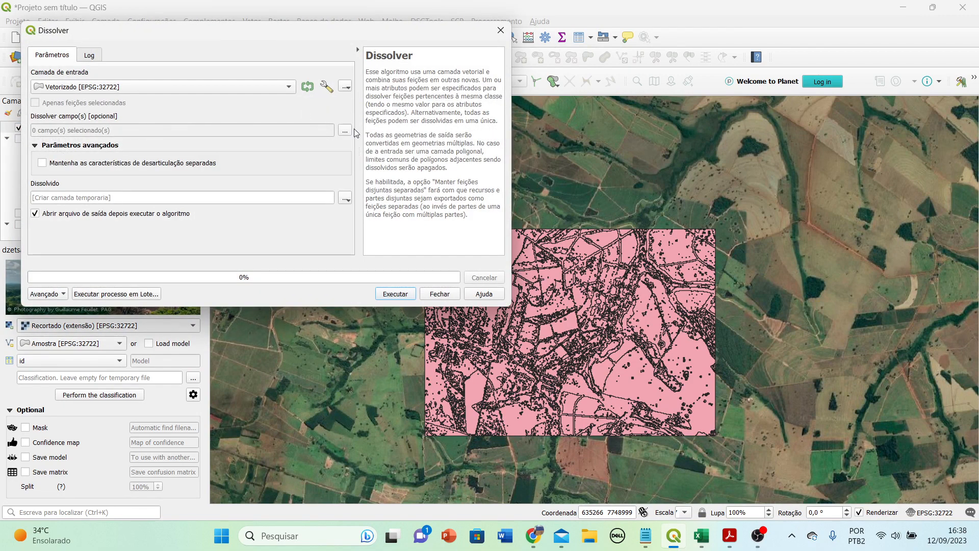
pyautogui.click(346, 131)
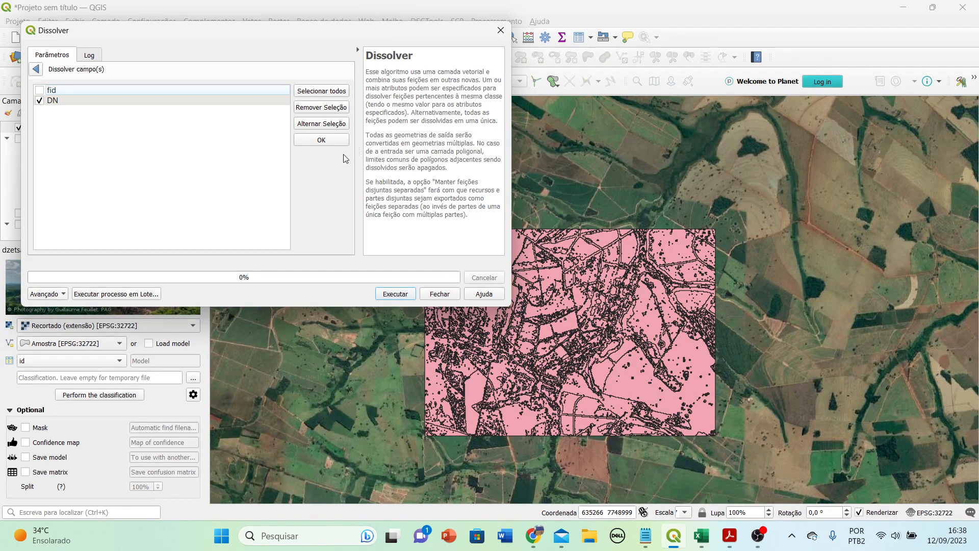
pyautogui.click(333, 142)
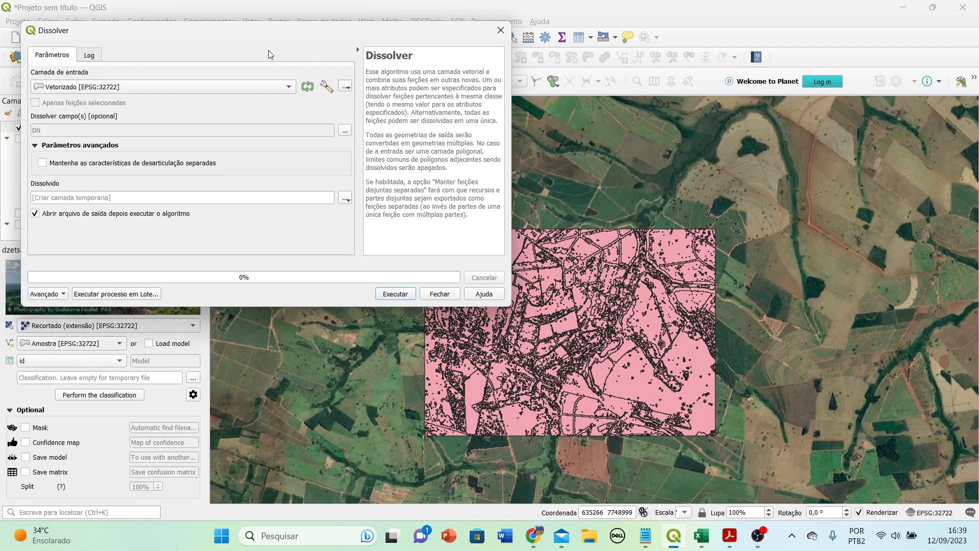
pyautogui.click(400, 294)
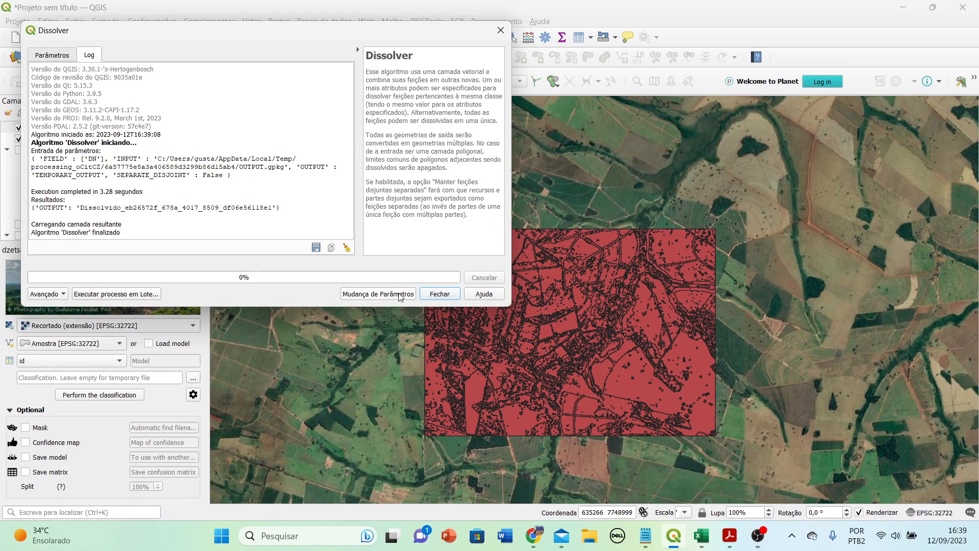
pyautogui.click(439, 295)
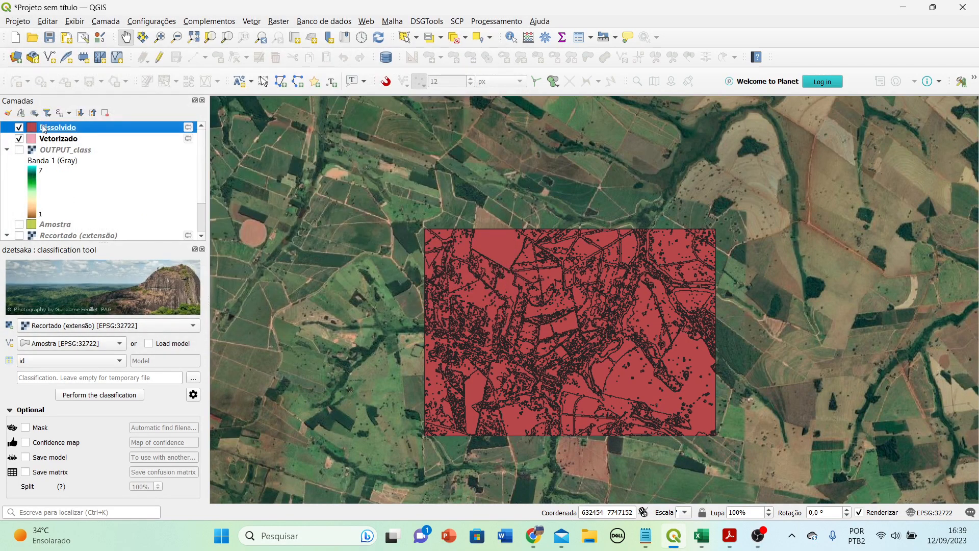
# Open the attribute table of the Dissolvido layer and sort it by DN in ascending order.
pyautogui.rightClick(43, 128)
pyautogui.press('Escape')
pyautogui.rightClick(85, 130)
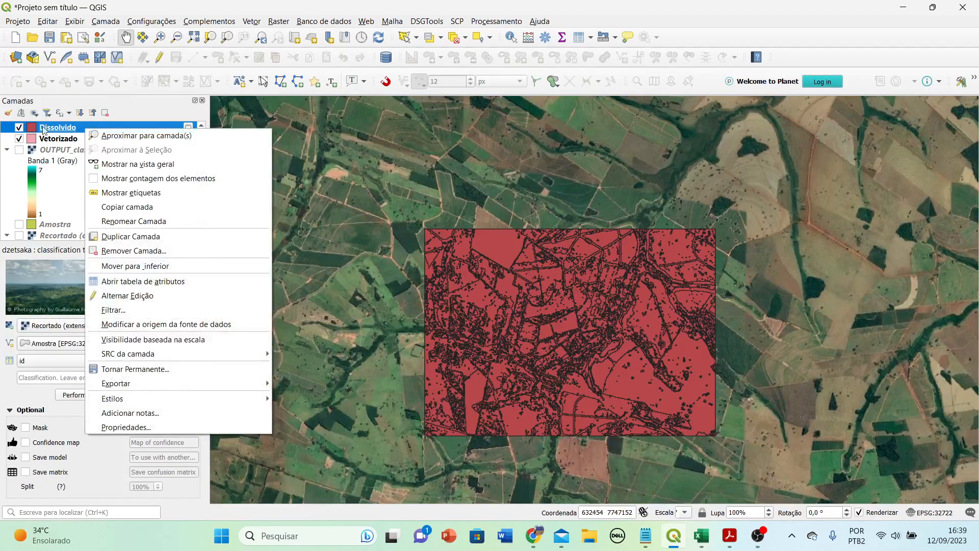
pyautogui.click(111, 282)
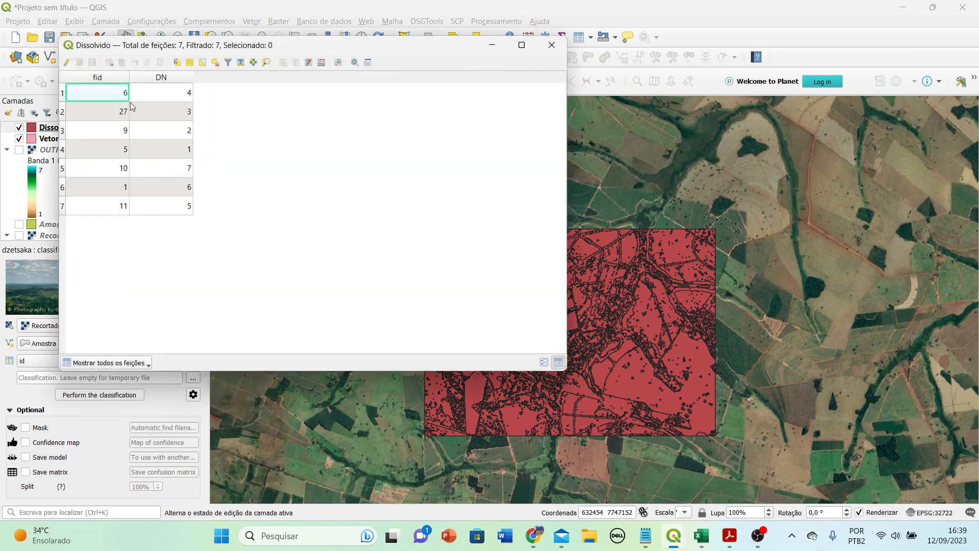
pyautogui.click(162, 78)
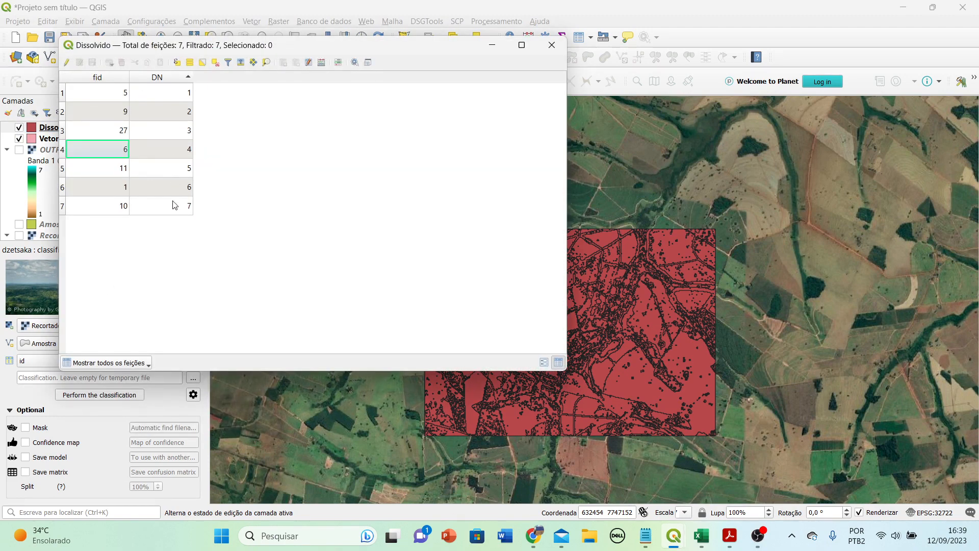
# Delete the fid field from the Dissolvido layer and save the layer edits.
pyautogui.click(66, 62)
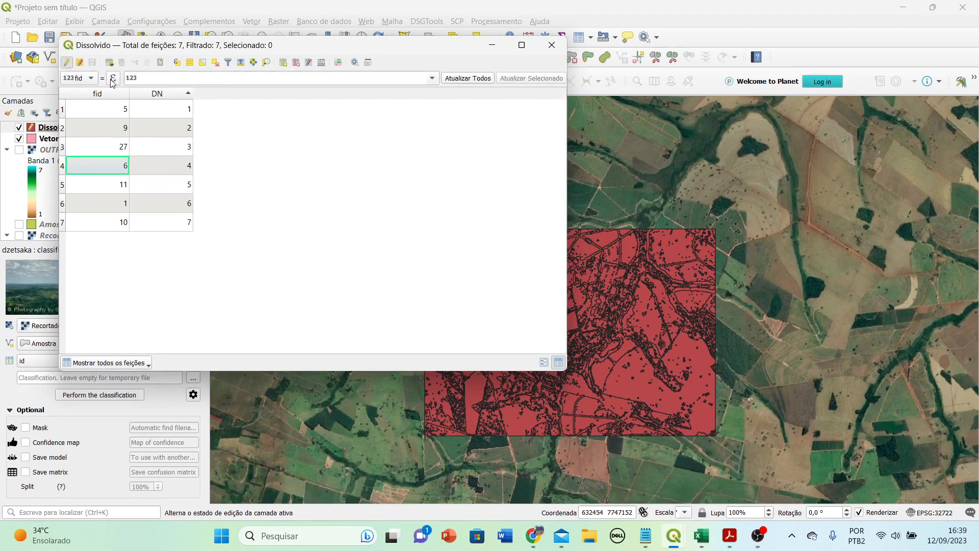
pyautogui.click(296, 62)
pyautogui.click(395, 194)
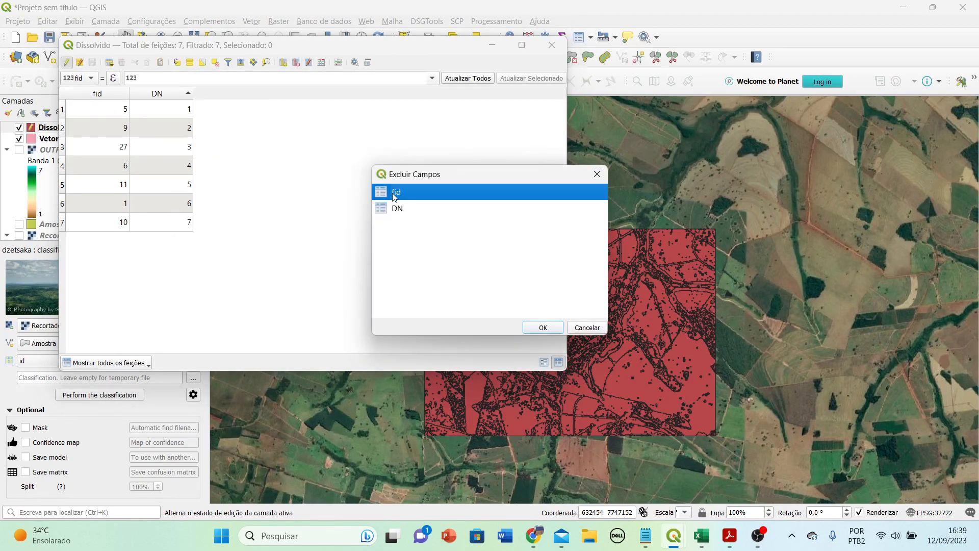
pyautogui.click(544, 328)
pyautogui.click(67, 61)
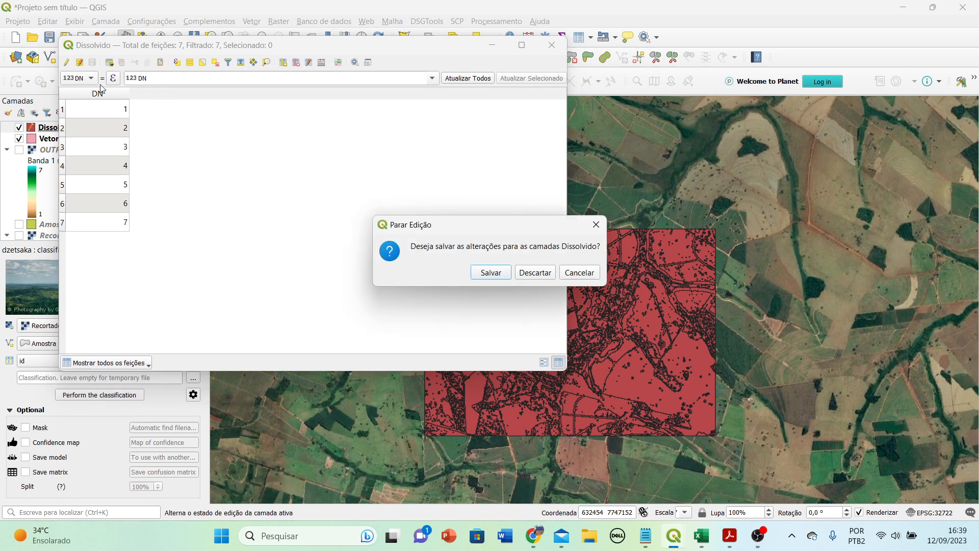
pyautogui.press('Return')
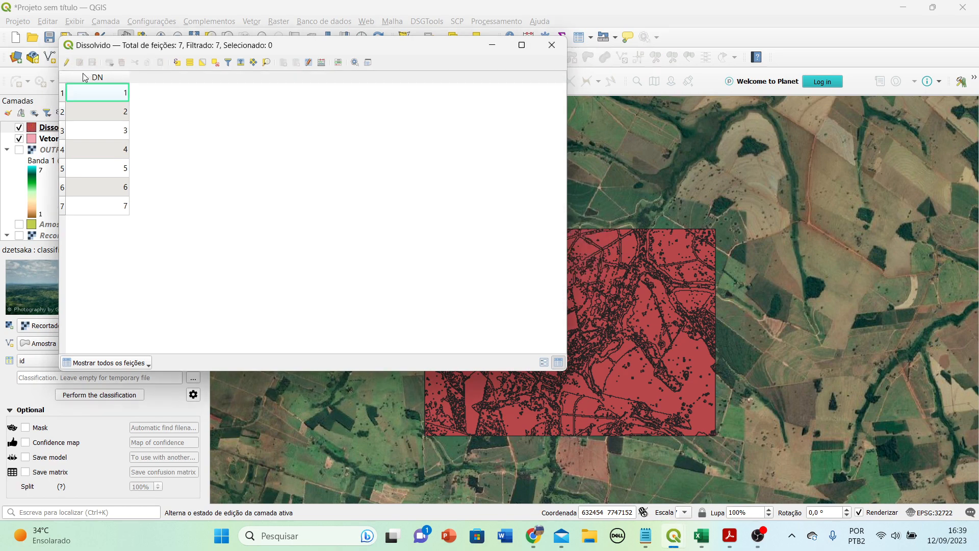
# Arrange the Amostra and Dissolvido attribute tables side by side, with the Dissolvido table in front.
pyautogui.moveTo(218, 46); pyautogui.dragTo(480, 46)
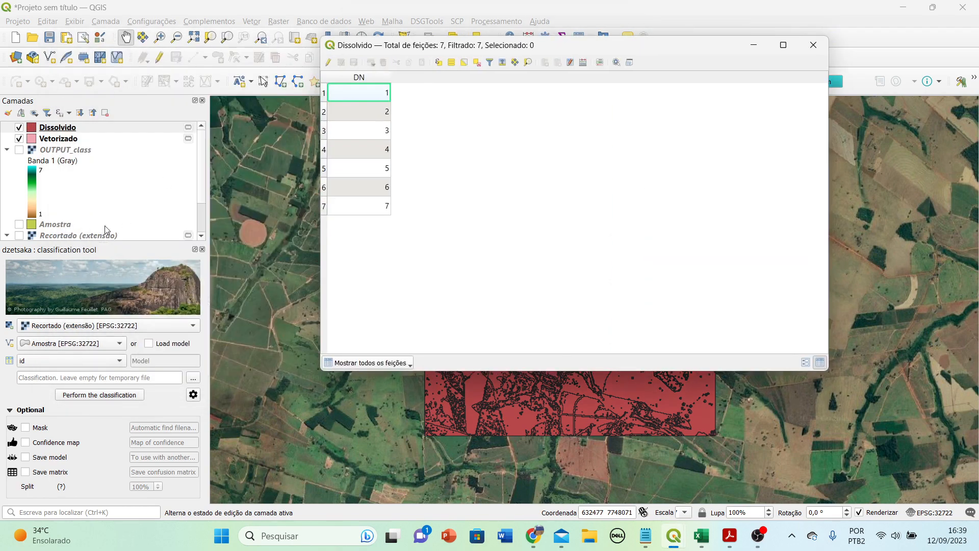
pyautogui.moveTo(201, 186); pyautogui.dragTo(208, 210)
pyautogui.rightClick(44, 179)
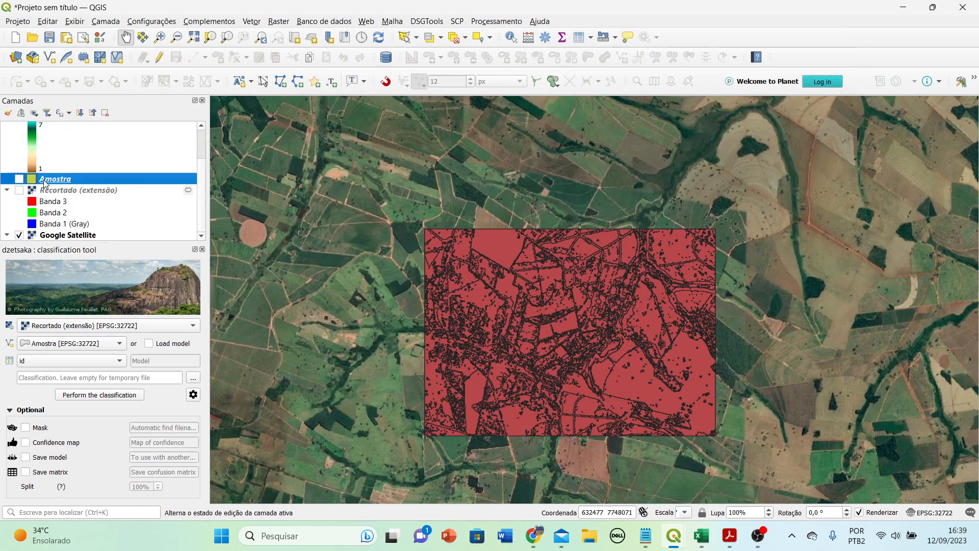
pyautogui.click(65, 362)
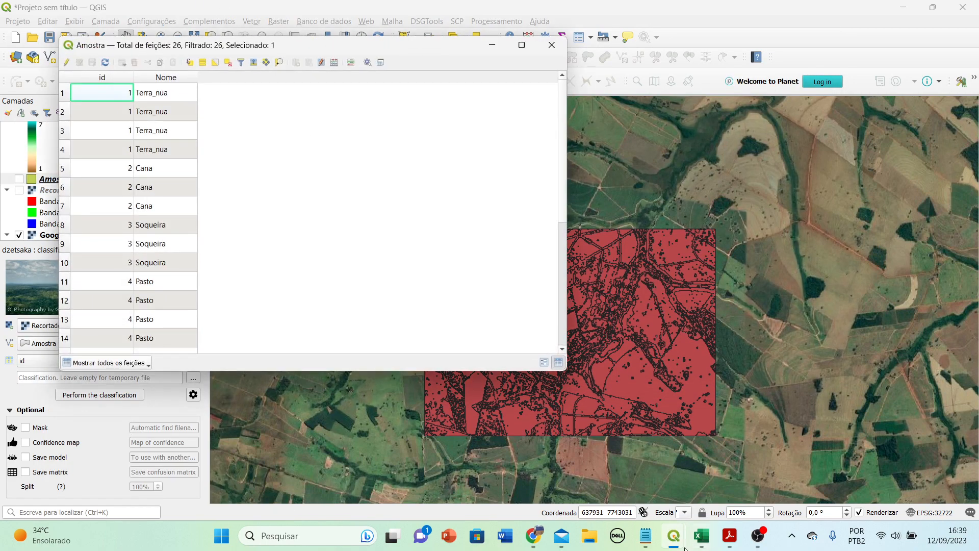
pyautogui.moveTo(673, 535)
pyautogui.click(687, 491)
# Add a text (string) field named Nome with length 20 to the Dissolvido layer in edit mode.
pyautogui.click(333, 62)
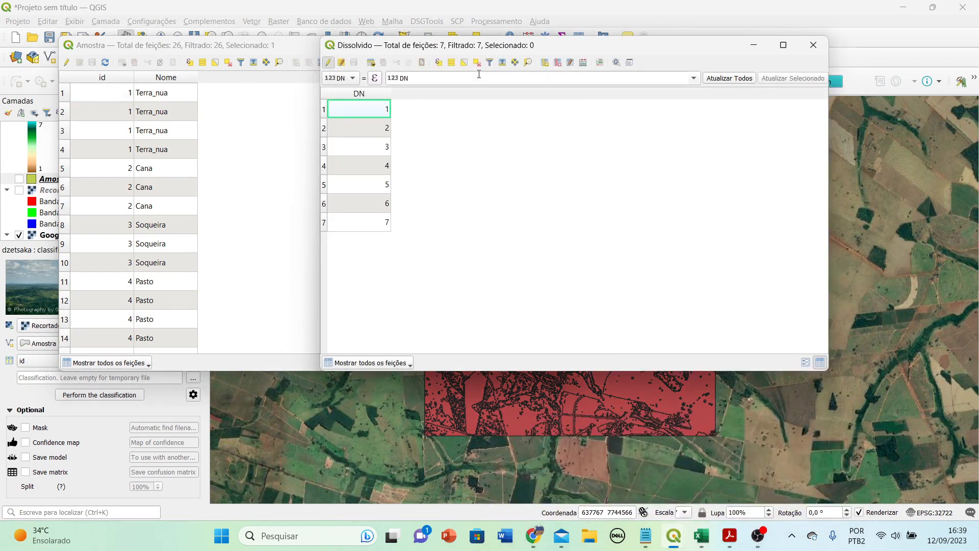
pyautogui.click(546, 65)
pyautogui.write('Nome')
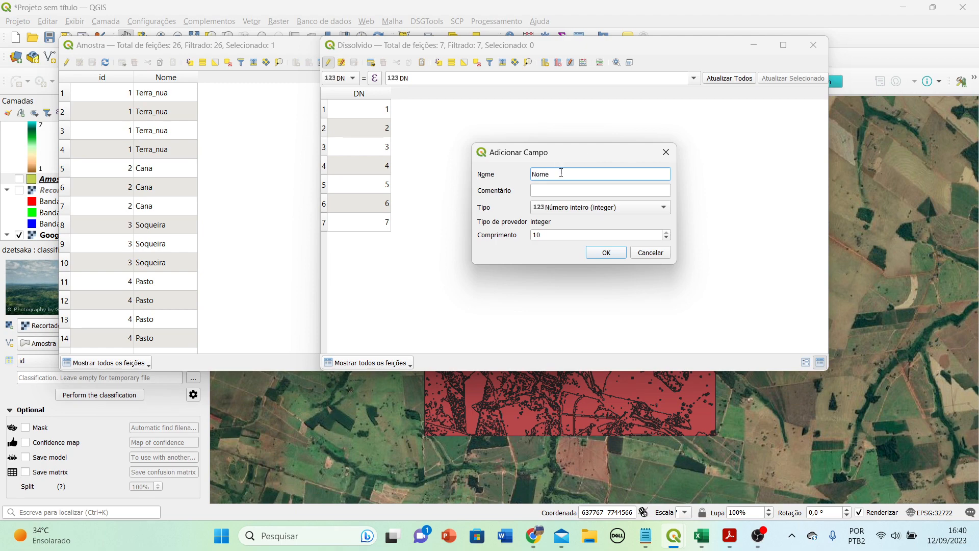
pyautogui.click(561, 209)
pyautogui.click(561, 231)
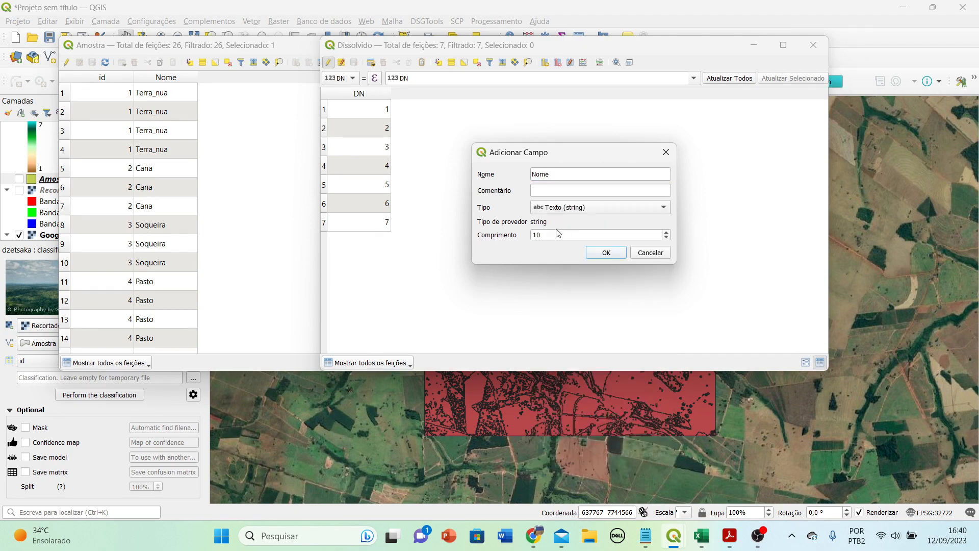
pyautogui.doubleClick(542, 235)
pyautogui.write('20')
pyautogui.click(607, 252)
# Fill in Nome for DN classes 1 to 3 as Terra Nua, Cana-de-açúcar and Soqueira.
pyautogui.doubleClick(415, 112)
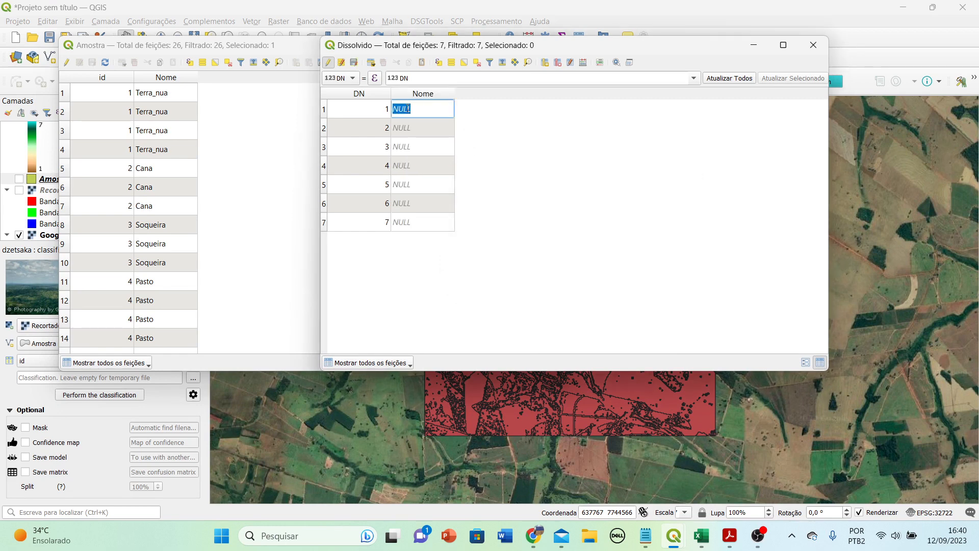
pyautogui.write('Terra Nua')
pyautogui.press('Down')
pyautogui.write('Can')
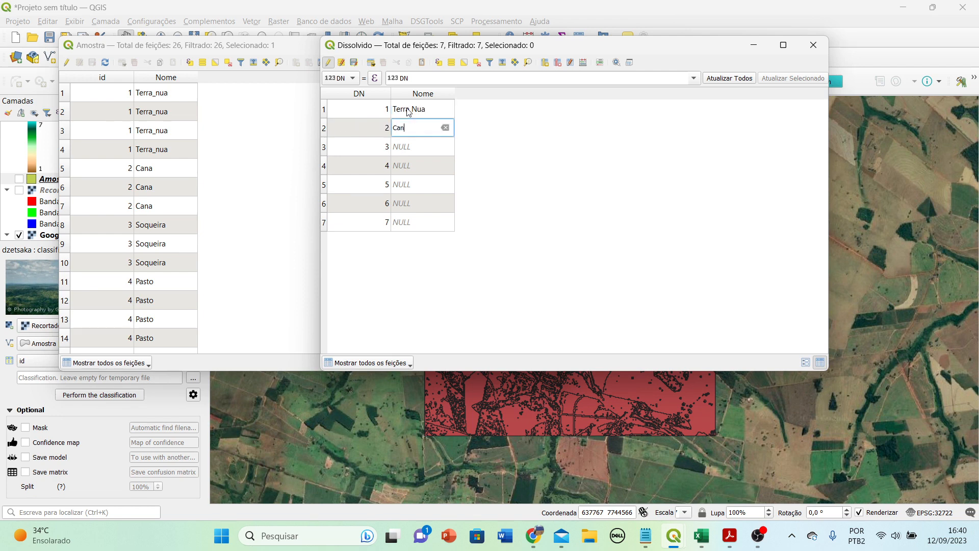
pyautogui.write('a-de-açu')
pyautogui.write('´')
pyautogui.write('car')
pyautogui.press('Down')
pyautogui.write('S')
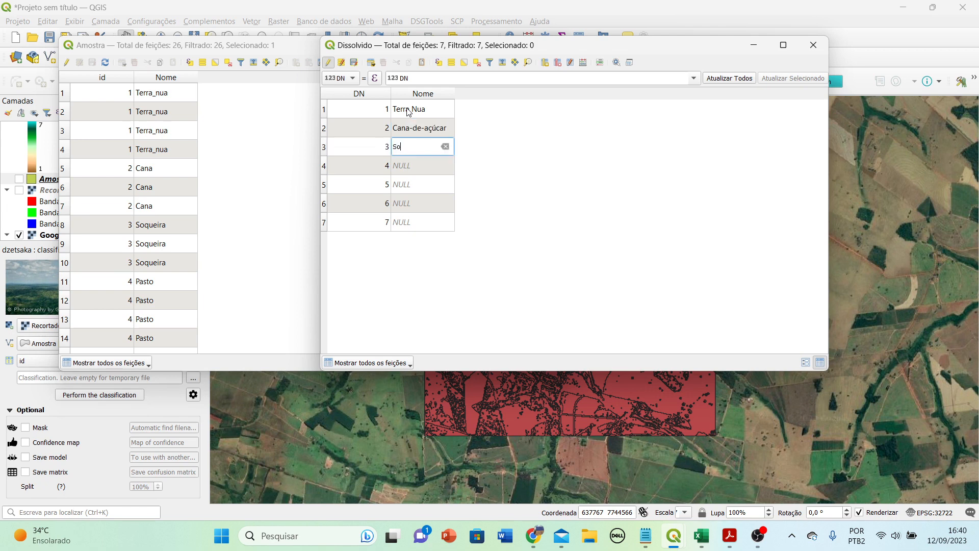
pyautogui.press('Return')
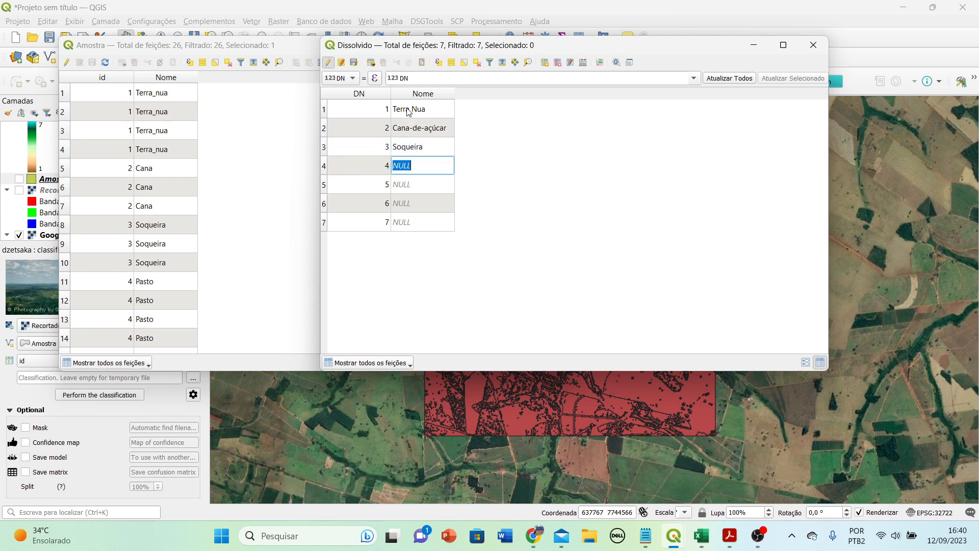
# Fill in Nome for DN classes 4 to 6 as Pastagem, Mata Nativa and Silvicultura.
pyautogui.write('Pastagem')
pyautogui.press('Return')
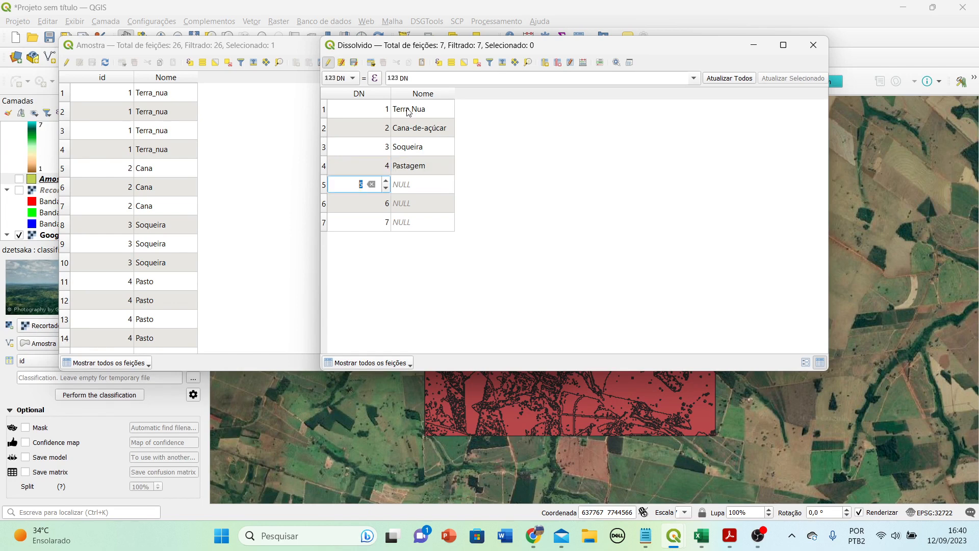
pyautogui.write('Mata Nativa')
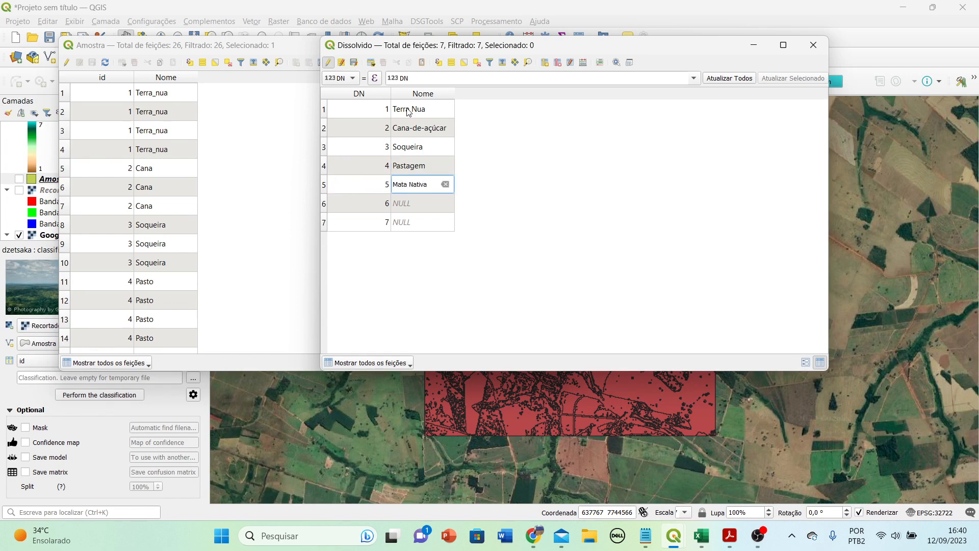
pyautogui.press('Return')
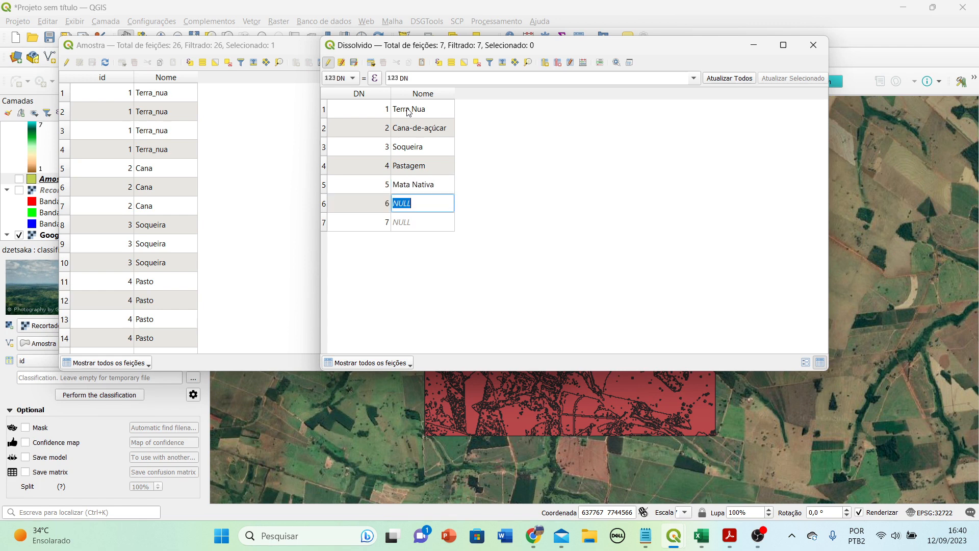
pyautogui.write('Silvicultura')
pyautogui.press('Return')
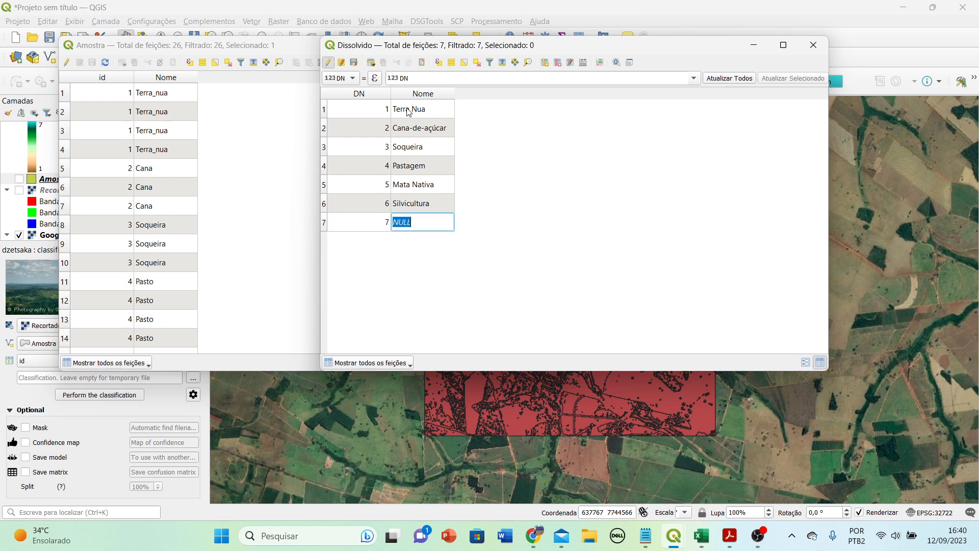
# Enter Áreas Úmidas as the Nome of DN class 7, saving the Dissolvido edits, and close the Amostra attribute table.
pyautogui.write('Áreas Úmidas')
pyautogui.press('Return')
pyautogui.click(328, 62)
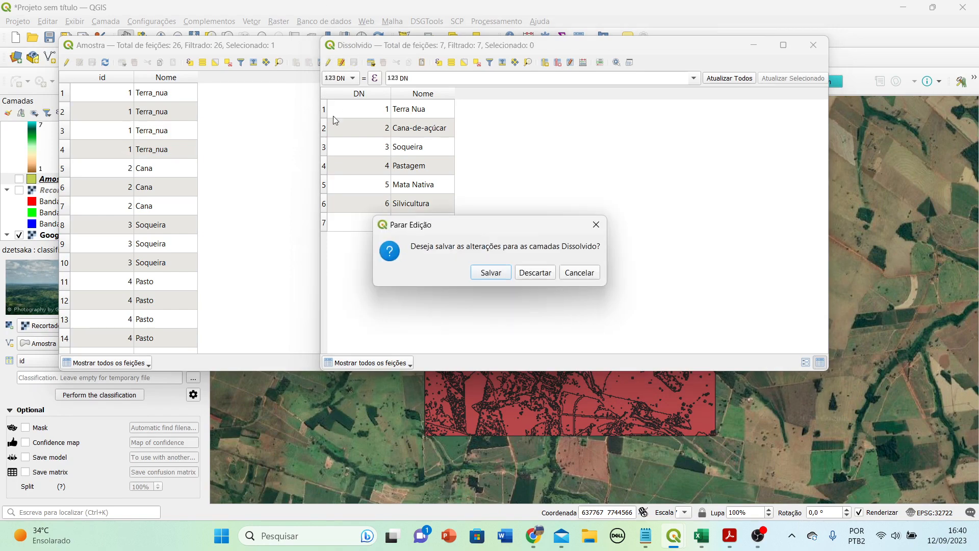
pyautogui.press('Return')
pyautogui.click(234, 45)
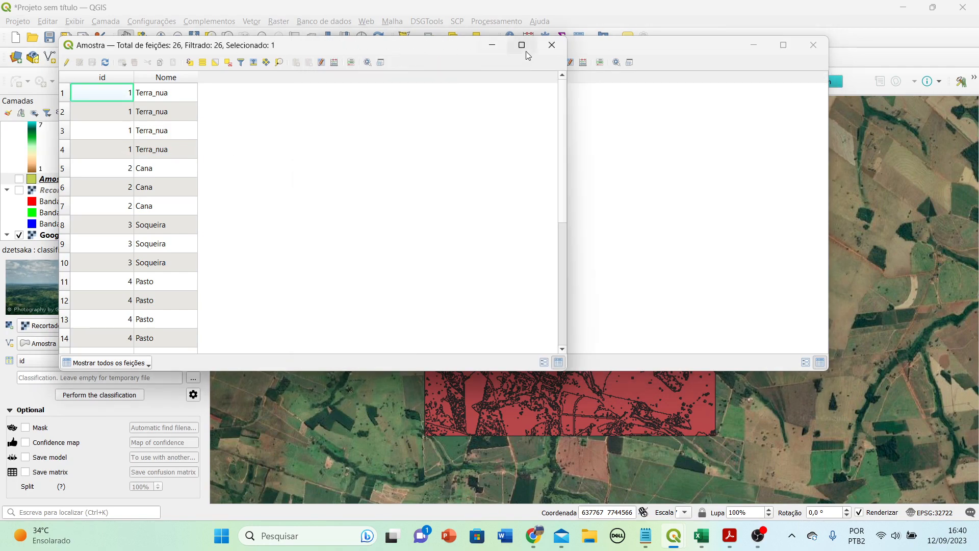
pyautogui.click(563, 50)
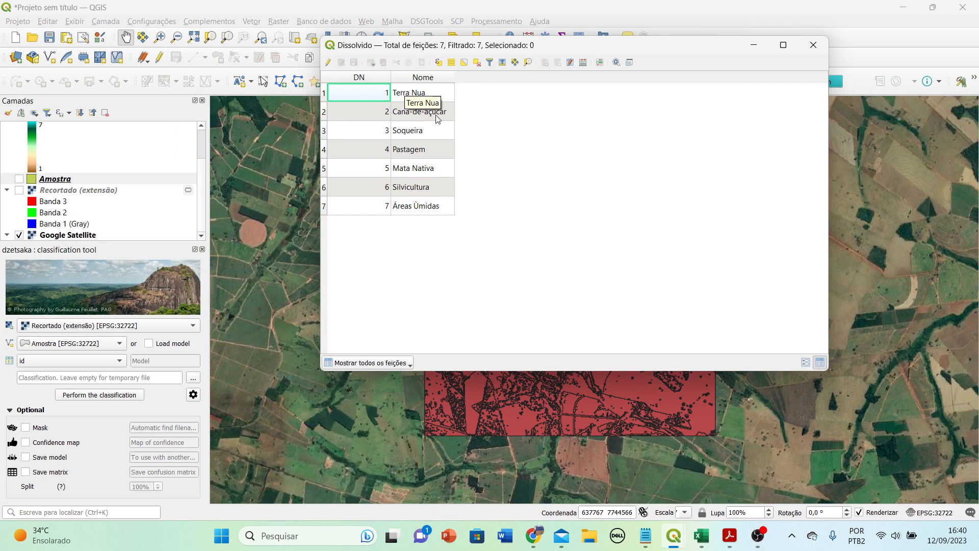
# Put Dissolvido in edit mode and define a new decimal (real) field Area (ha) with length 10 and precision 2 in the Field Calculator.
pyautogui.click(327, 62)
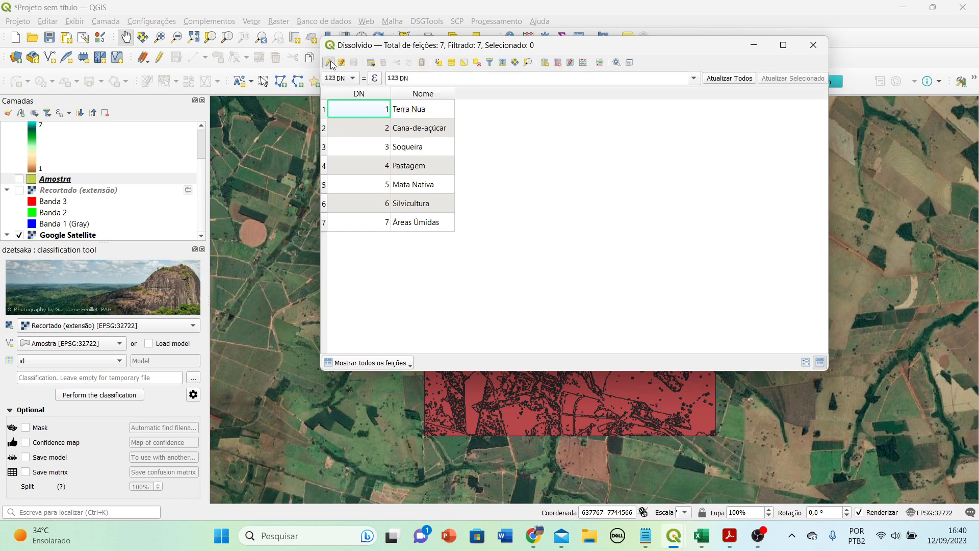
pyautogui.click(581, 63)
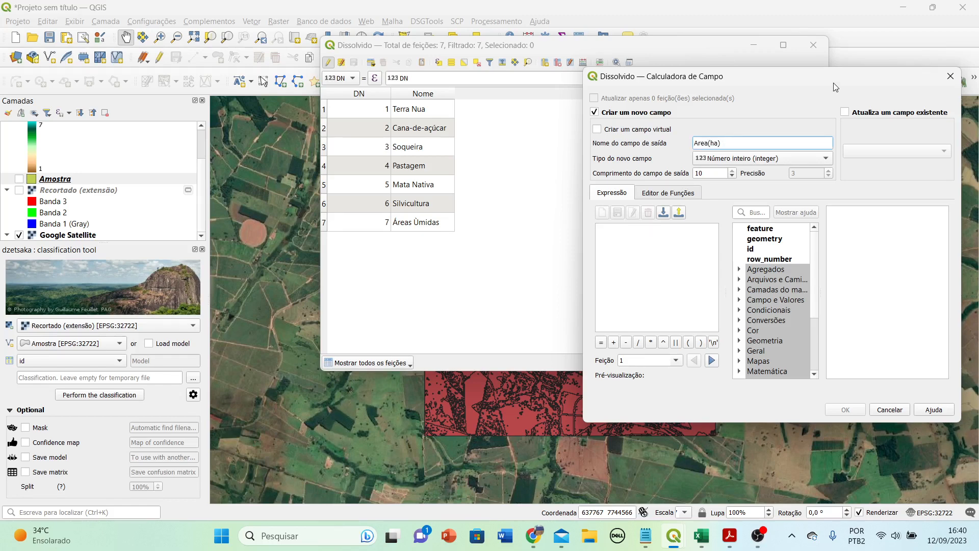
pyautogui.click(949, 76)
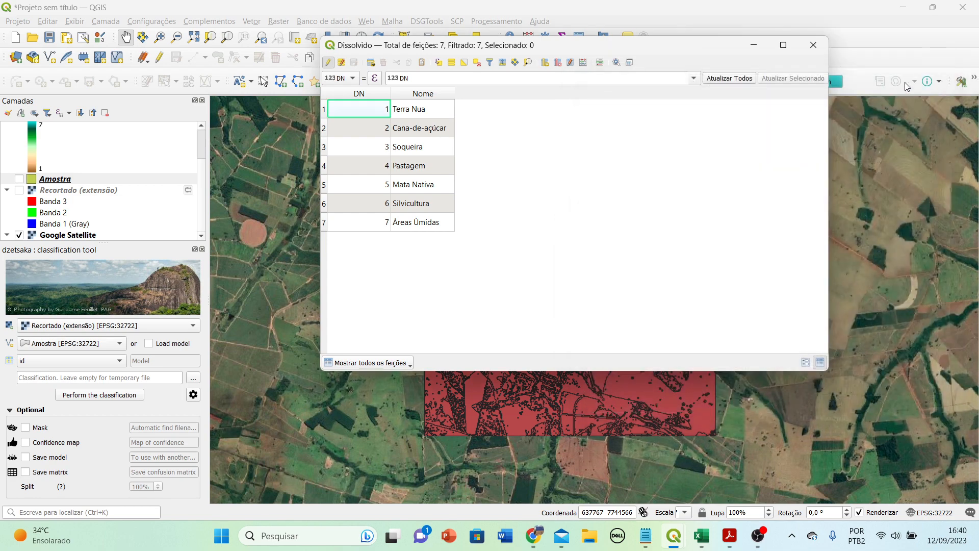
pyautogui.click(574, 64)
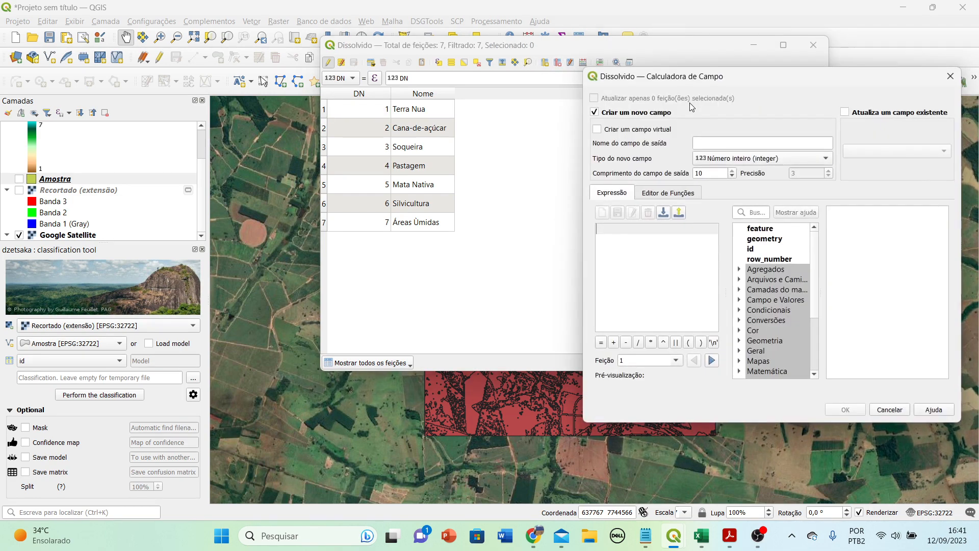
pyautogui.click(707, 144)
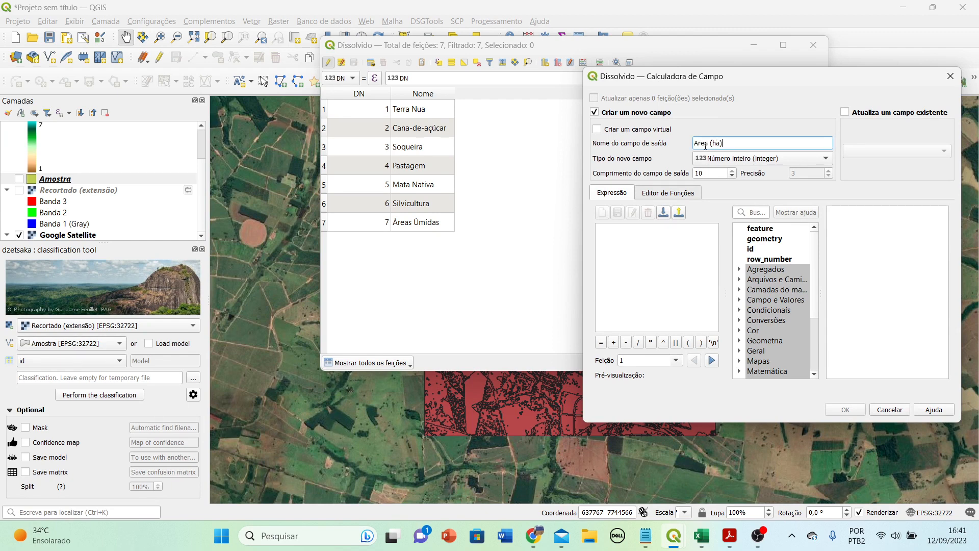
pyautogui.click(698, 159)
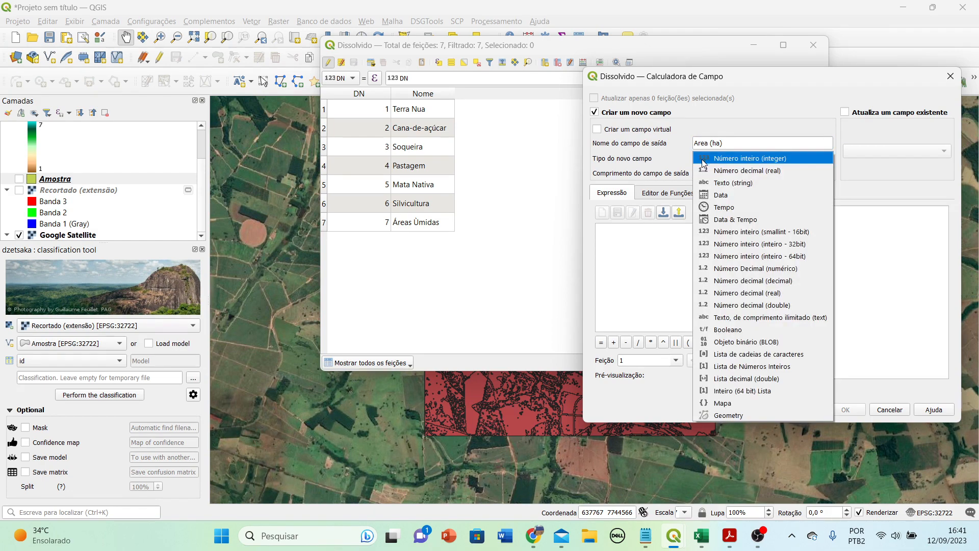
pyautogui.click(709, 170)
pyautogui.write('2')
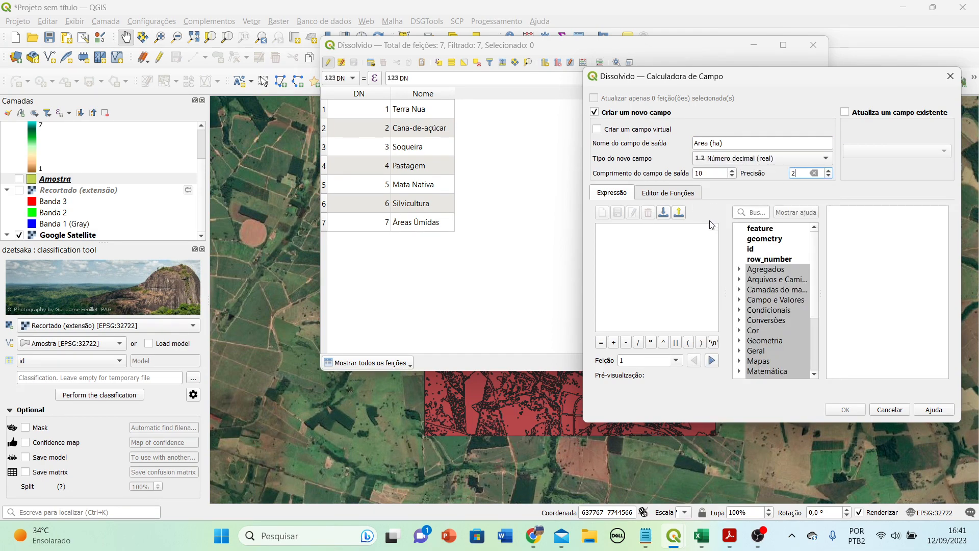
# Calculate the new Area (ha) field with the expression $area/10000.
pyautogui.click(629, 242)
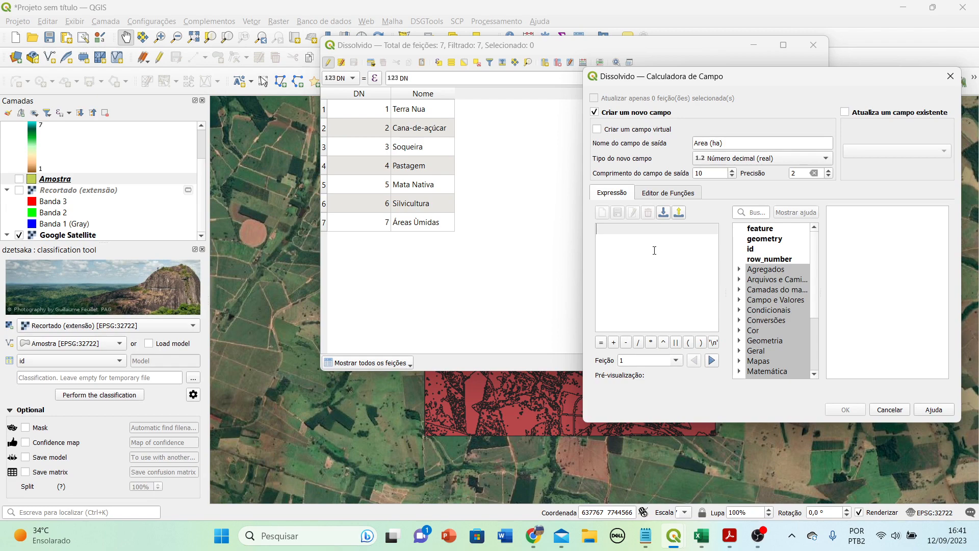
pyautogui.write('$a')
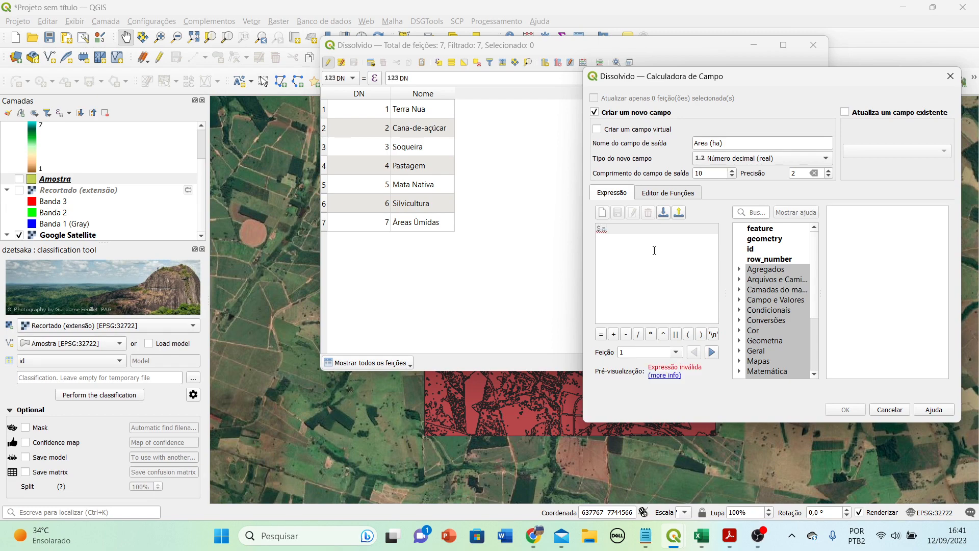
pyautogui.write('rea/10000')
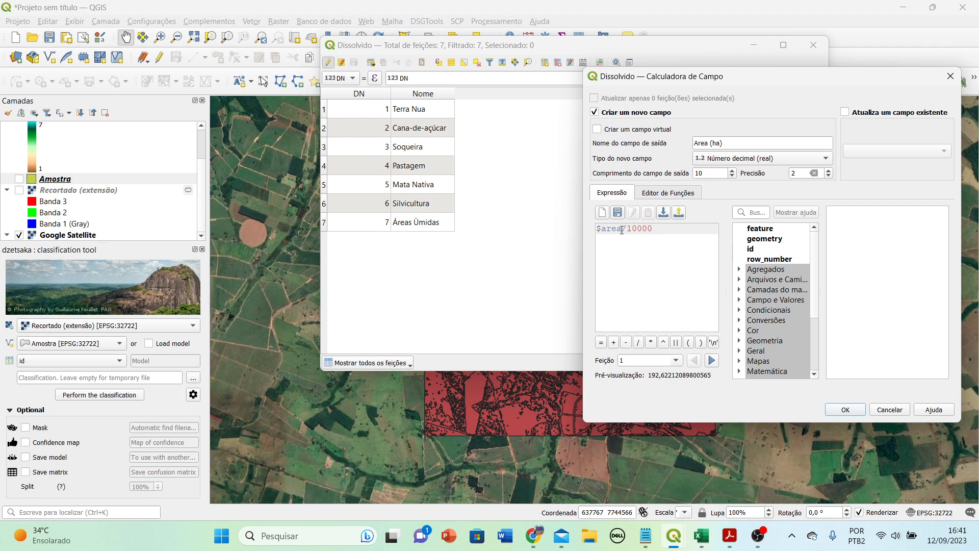
pyautogui.moveTo(621, 230); pyautogui.dragTo(596, 229)
pyautogui.click(621, 229)
pyautogui.click(857, 410)
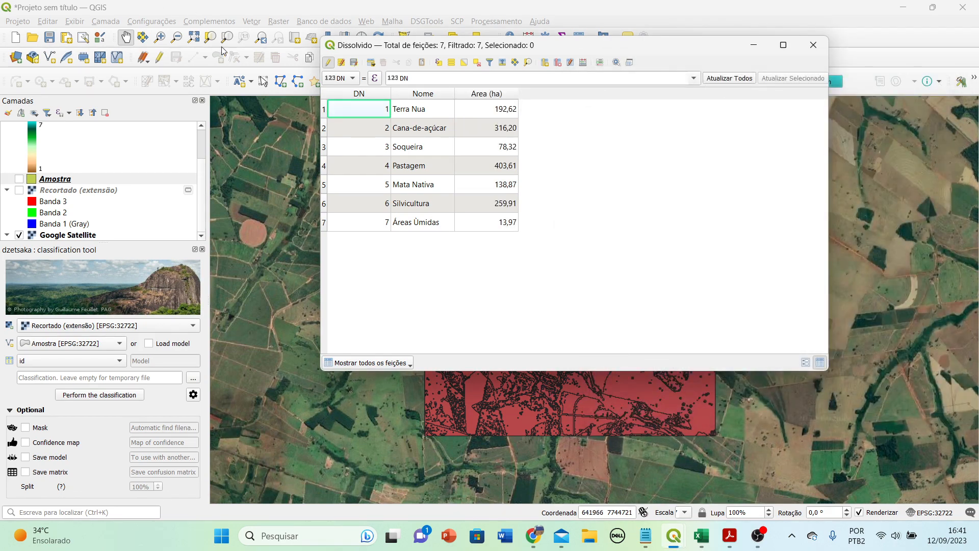
# Save the Dissolvido edits and close its attribute table.
pyautogui.click(328, 63)
pyautogui.click(478, 272)
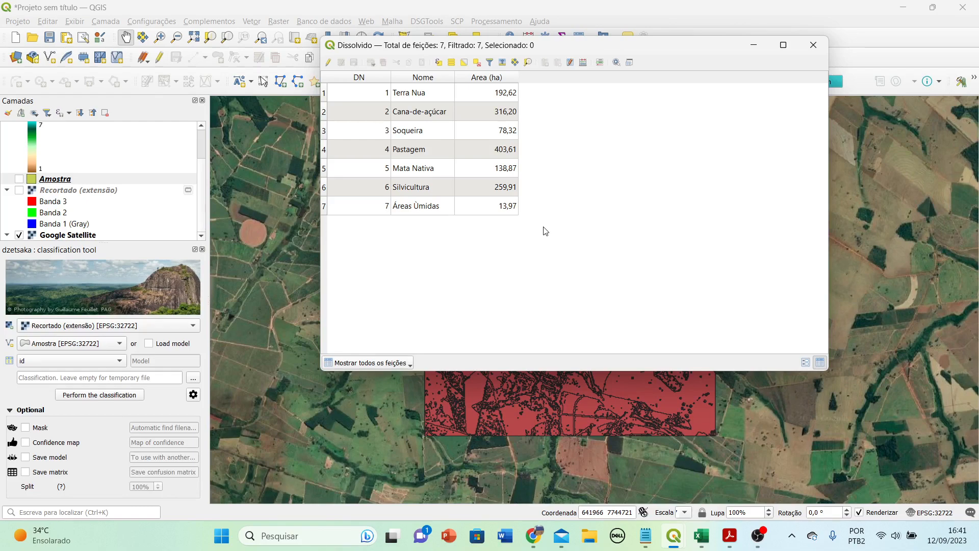
pyautogui.click(813, 45)
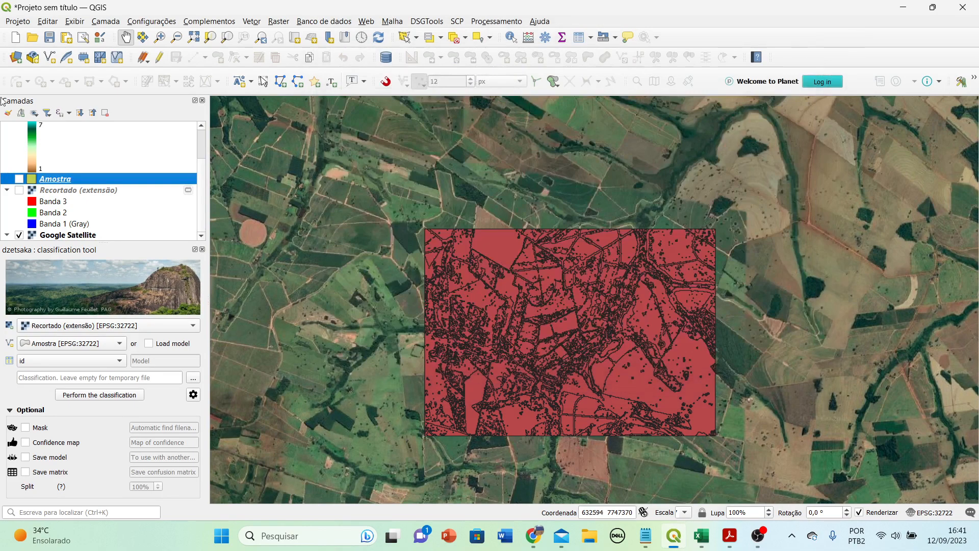
# Set the Dissolvido layer's symbology to Categorized by Nome, classify the values and disable the catch-all class for all other values.
pyautogui.scroll(1, 67, 166)
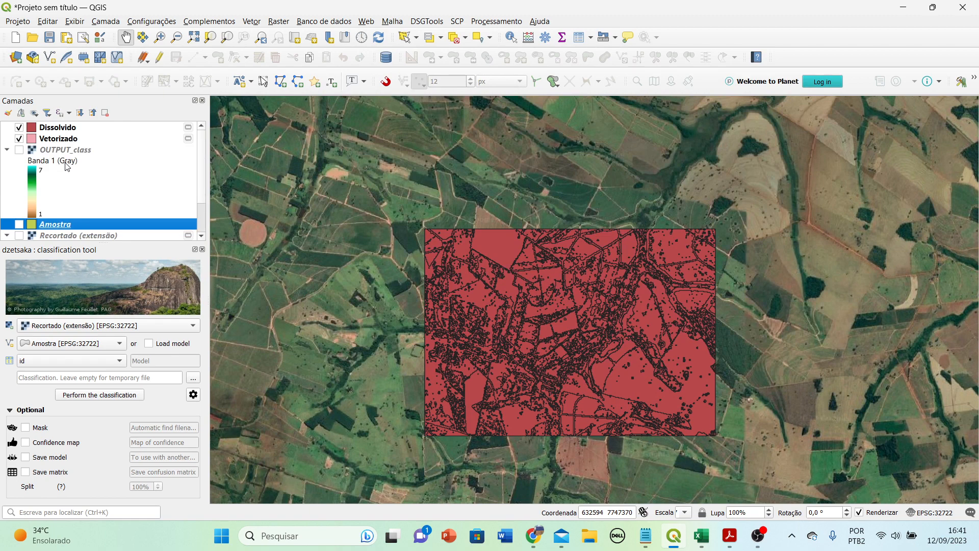
pyautogui.rightClick(50, 129)
pyautogui.click(153, 423)
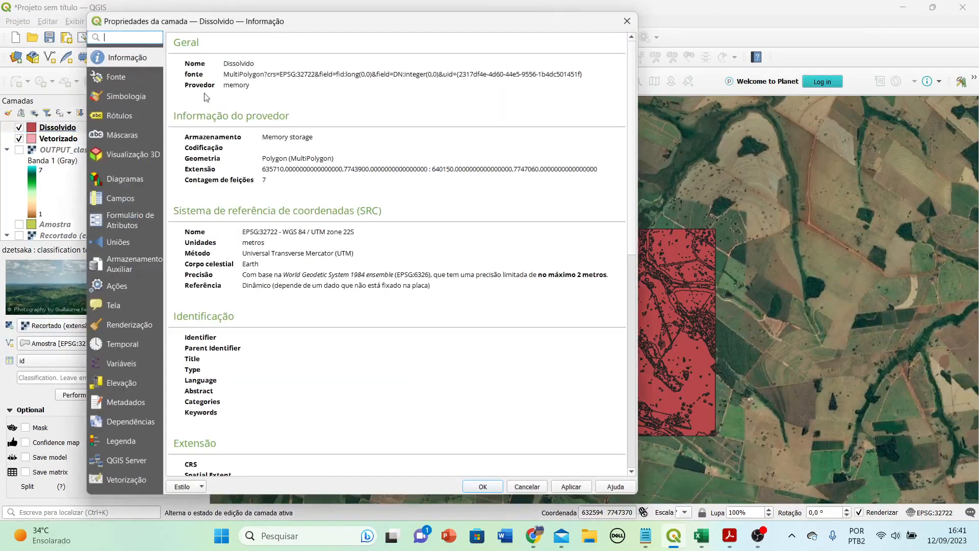
pyautogui.click(123, 97)
pyautogui.click(346, 45)
pyautogui.click(345, 51)
pyautogui.click(423, 57)
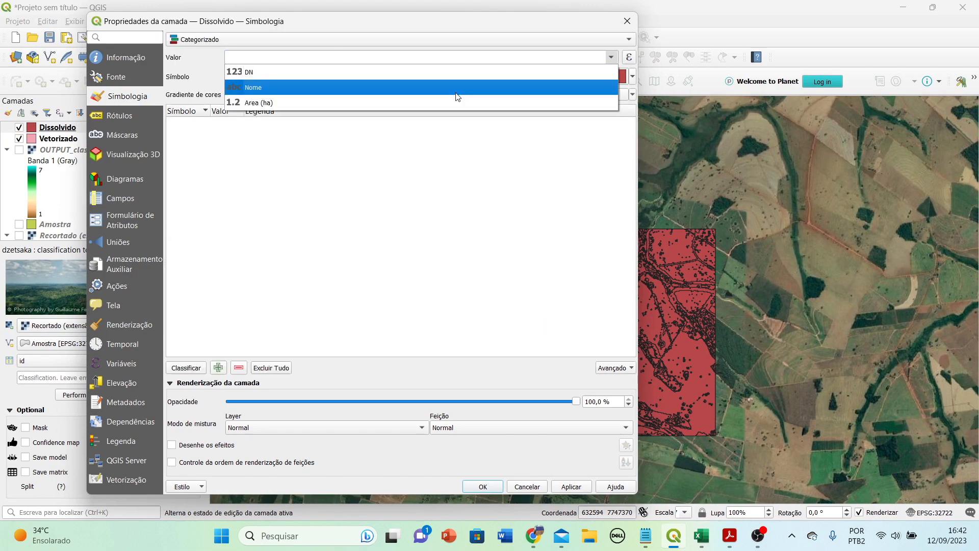
pyautogui.click(253, 88)
pyautogui.click(186, 367)
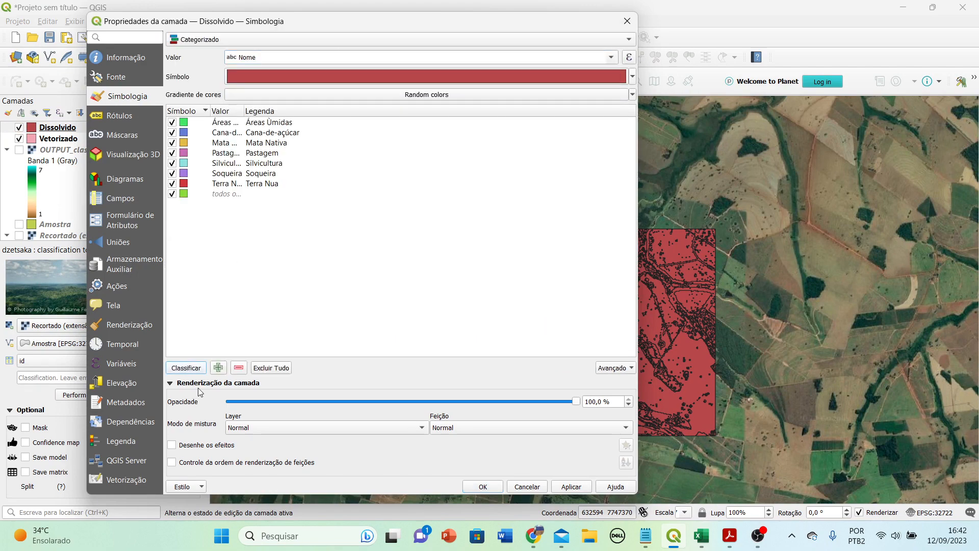
pyautogui.click(172, 194)
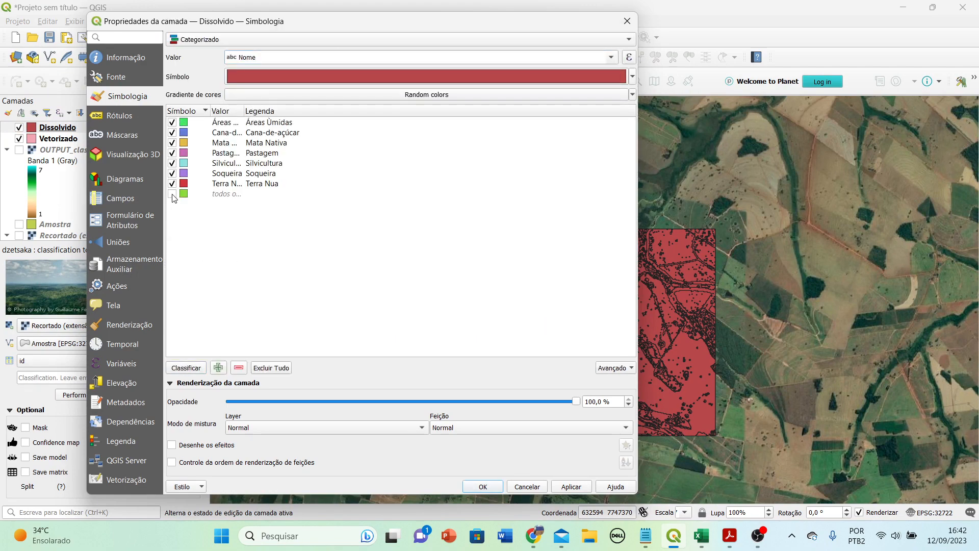
# Assign the topo swamp symbol to the Áreas Úmidas class.
pyautogui.doubleClick(183, 122)
pyautogui.scroll(-3, 462, 249)
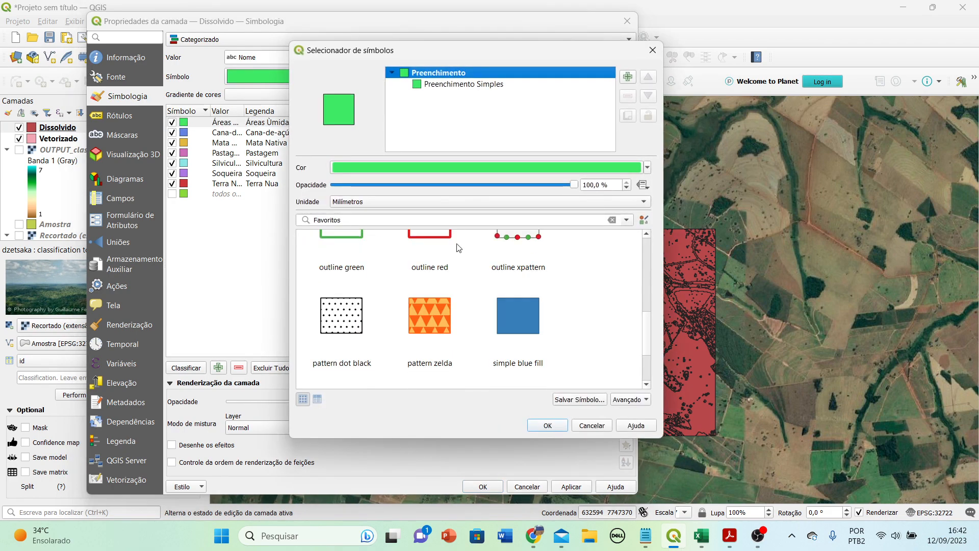
pyautogui.click(344, 223)
pyautogui.moveTo(648, 258); pyautogui.dragTo(643, 371)
pyautogui.click(420, 255)
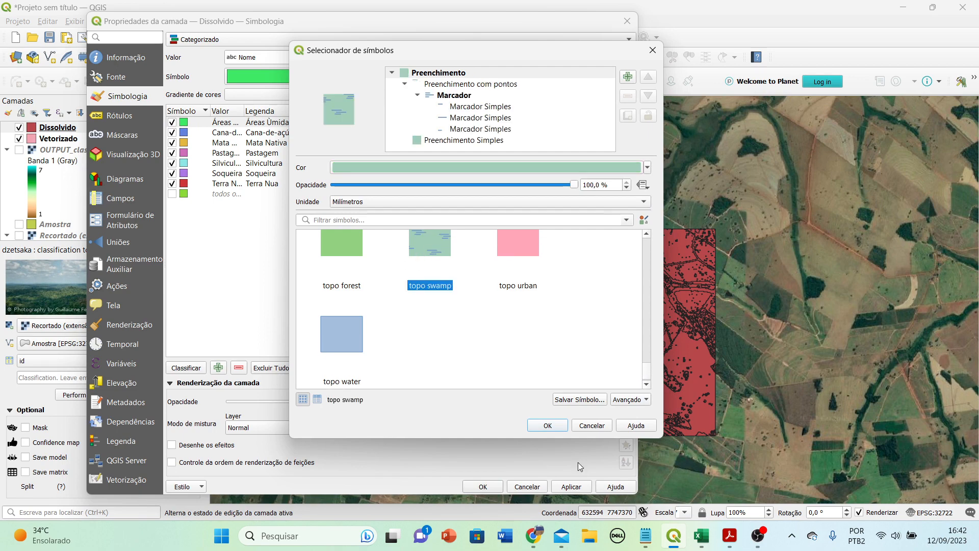
pyautogui.click(543, 426)
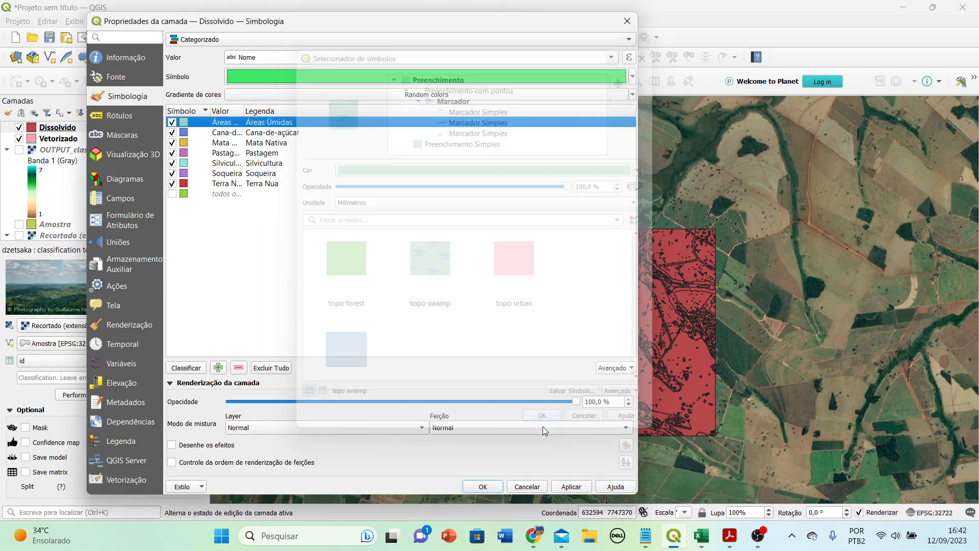
# Assign the simple pink fill symbol to the Cana-de-açúcar class.
pyautogui.doubleClick(183, 134)
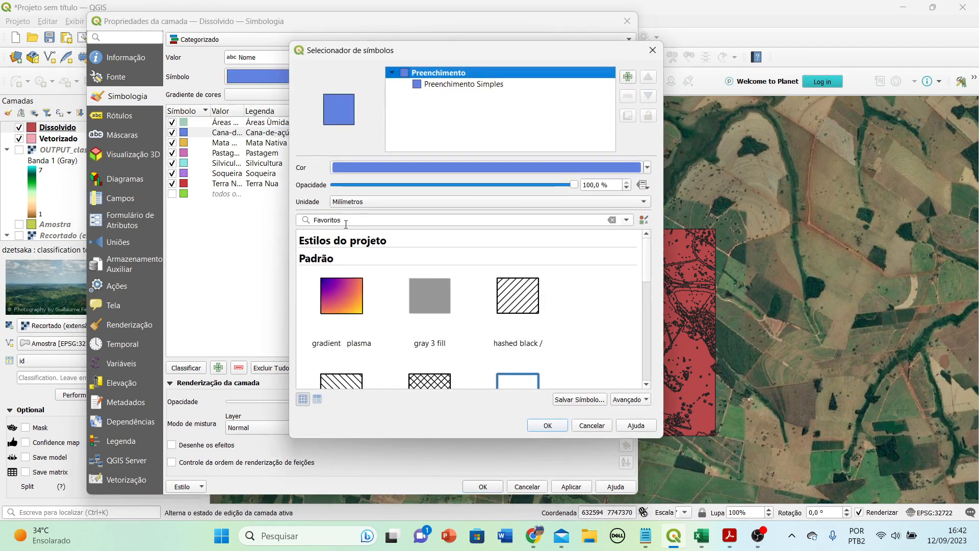
pyautogui.scroll(-10, 637, 285)
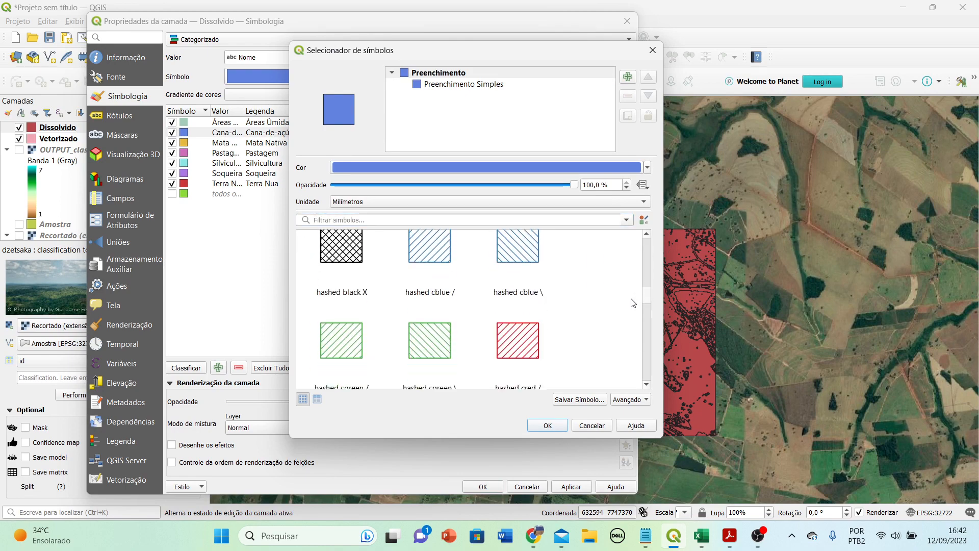
pyautogui.scroll(-6, 632, 325)
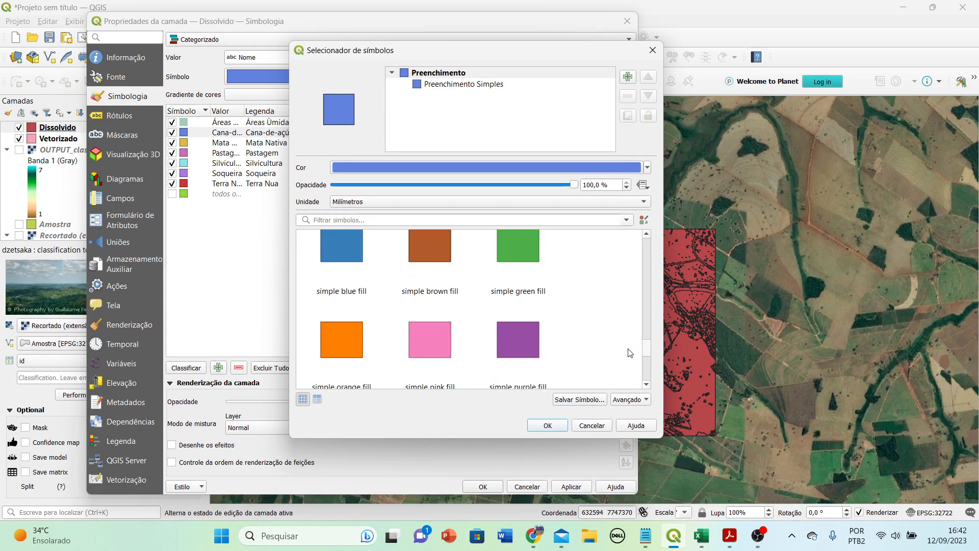
pyautogui.scroll(-4, 628, 350)
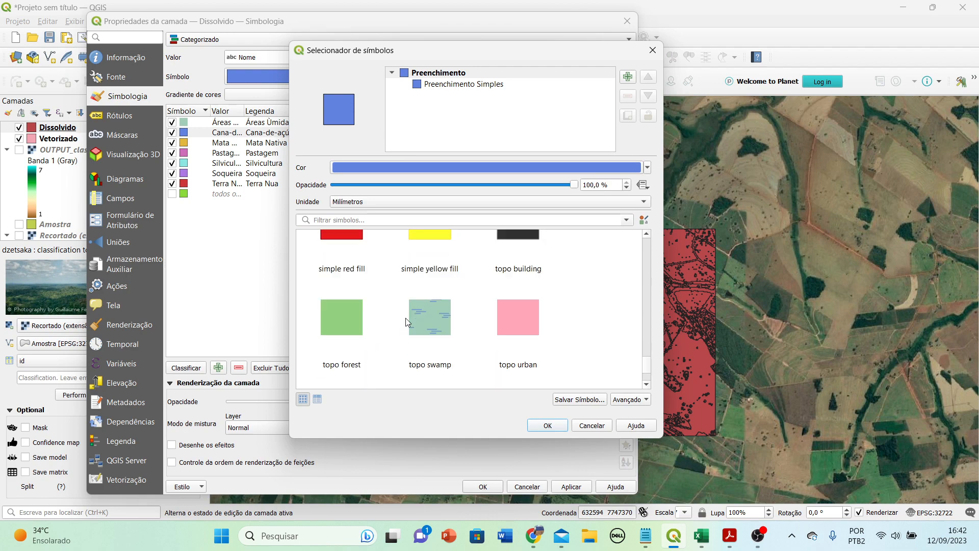
pyautogui.scroll(-1, 416, 338)
pyautogui.scroll(5, 416, 339)
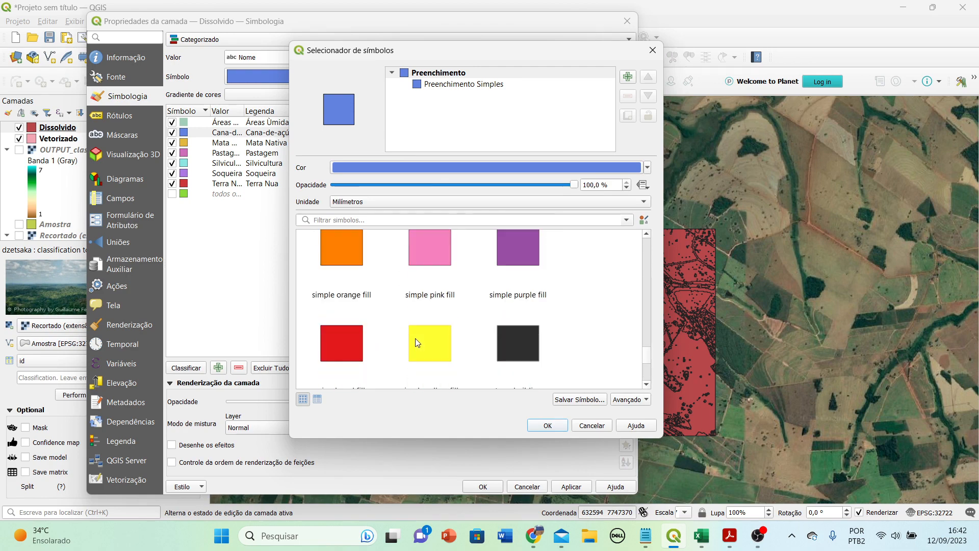
pyautogui.click(429, 315)
pyautogui.click(547, 425)
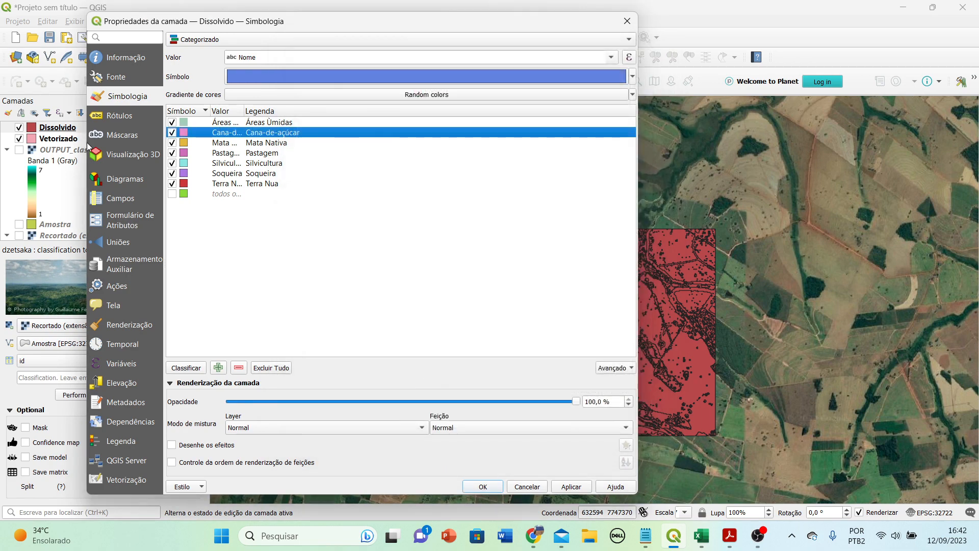
# Assign the topo forest symbol to the Mata Nativa class.
pyautogui.doubleClick(183, 144)
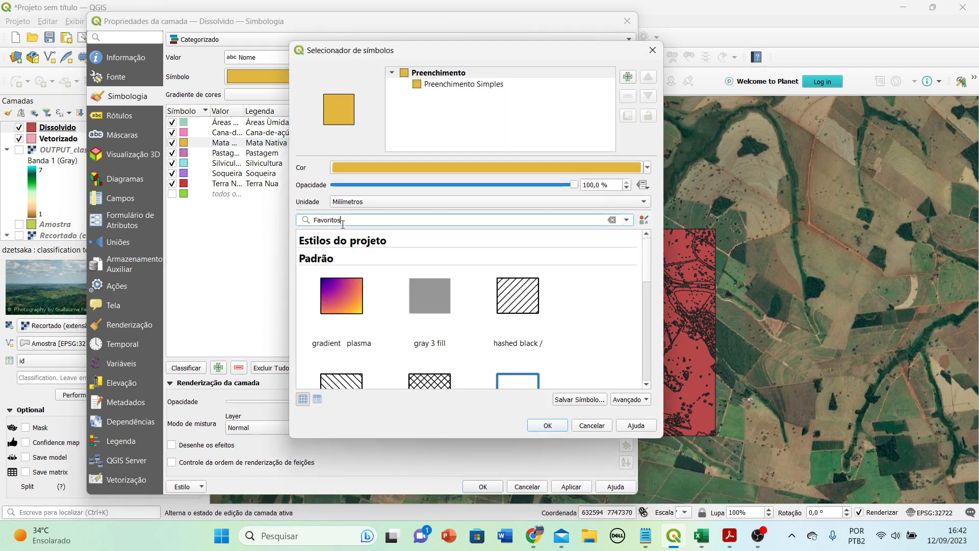
pyautogui.moveTo(356, 218); pyautogui.dragTo(309, 220)
pyautogui.press('BackSpace')
pyautogui.moveTo(645, 246); pyautogui.dragTo(641, 356)
pyautogui.click(340, 376)
pyautogui.click(547, 425)
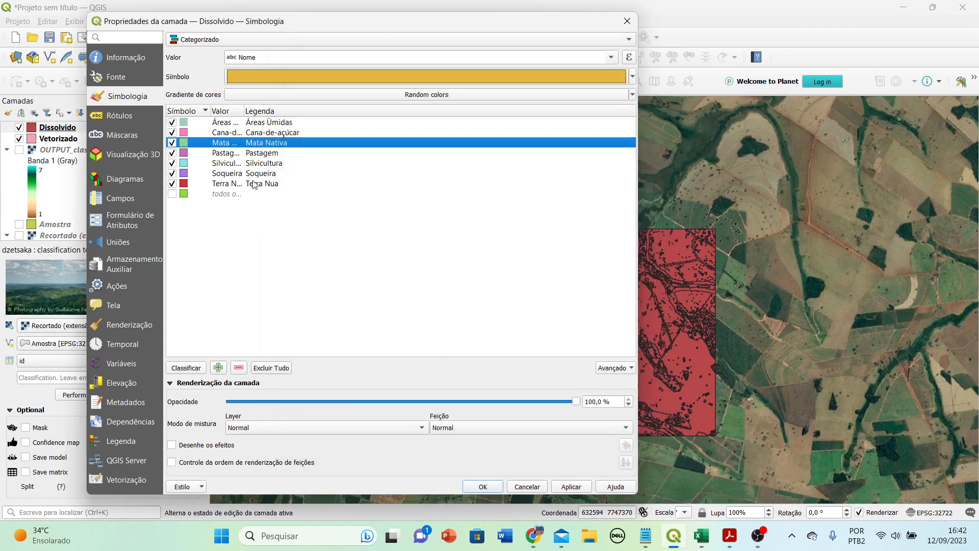
# Assign the simple purple fill symbol to the Pastagem class.
pyautogui.doubleClick(190, 157)
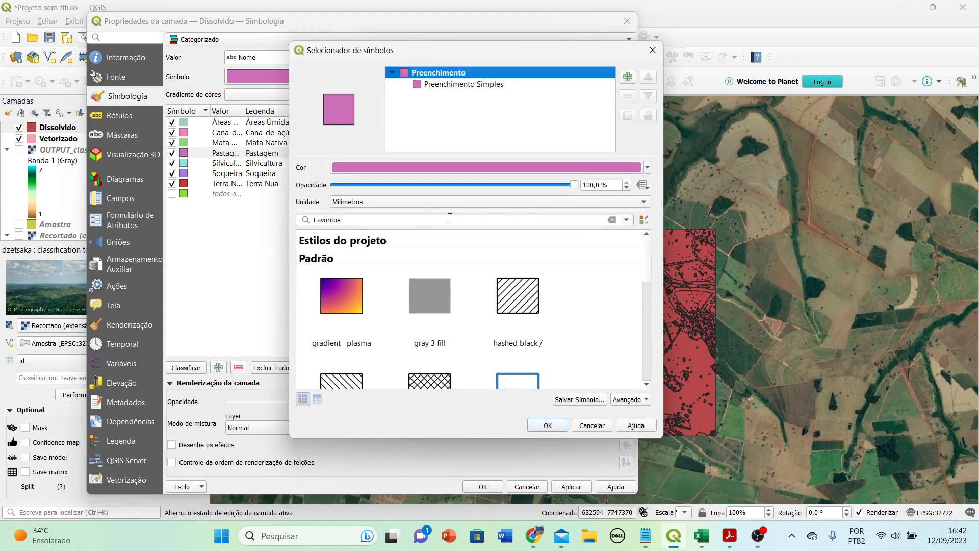
pyautogui.moveTo(644, 243); pyautogui.dragTo(647, 352)
pyautogui.click(498, 278)
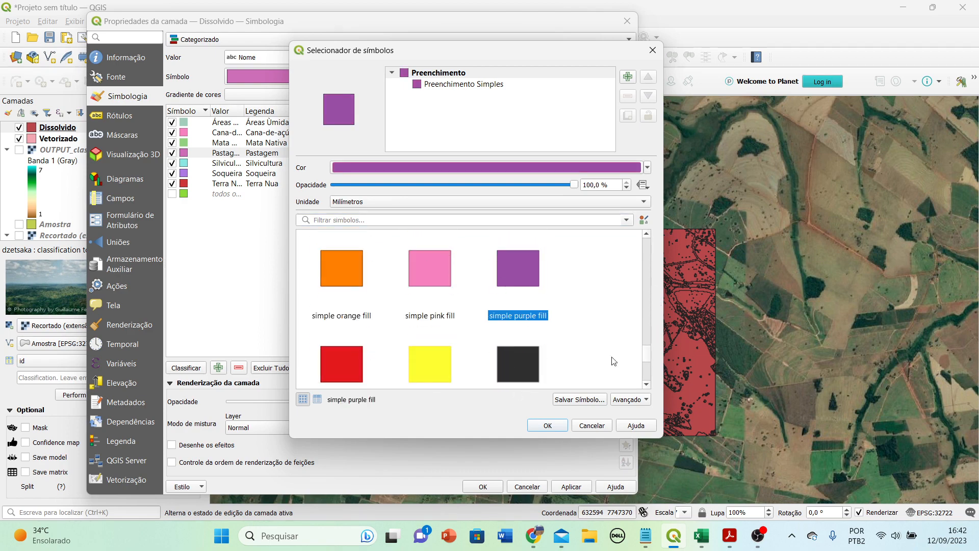
pyautogui.click(647, 168)
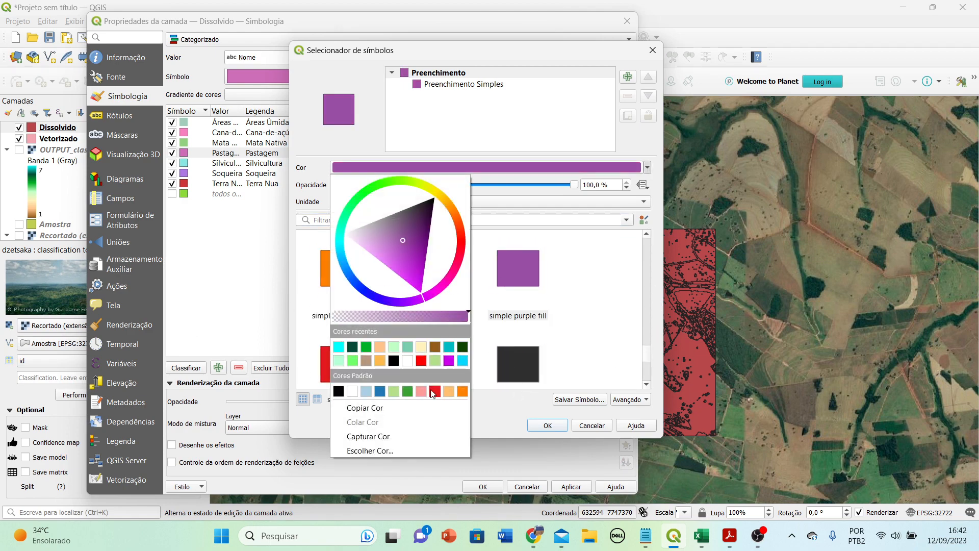
pyautogui.click(567, 54)
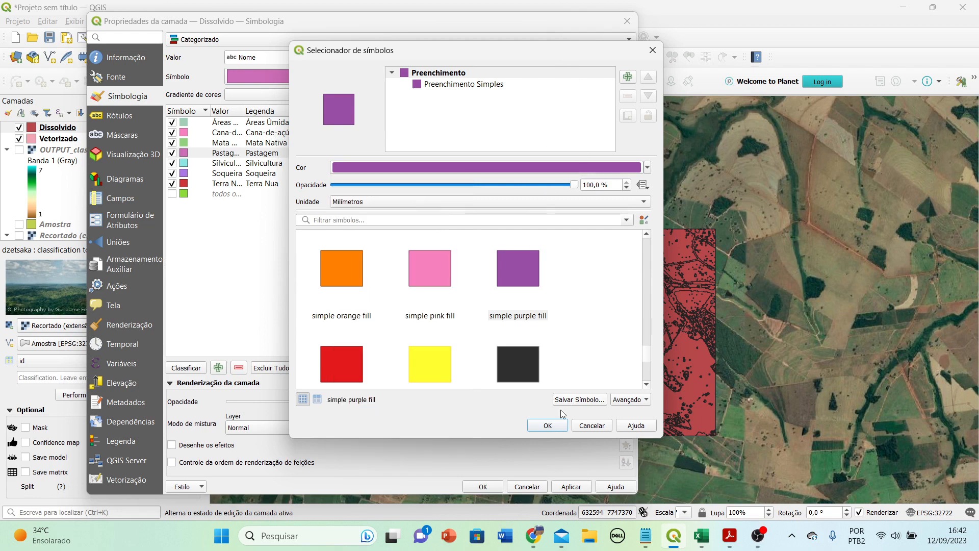
pyautogui.click(547, 425)
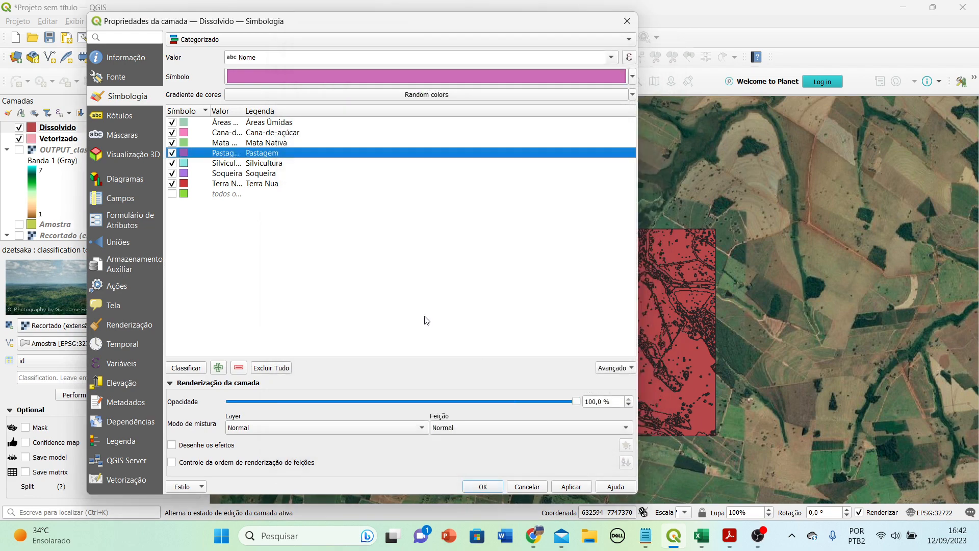
# Assign the simple green fill symbol to the Silvicultura class.
pyautogui.doubleClick(185, 163)
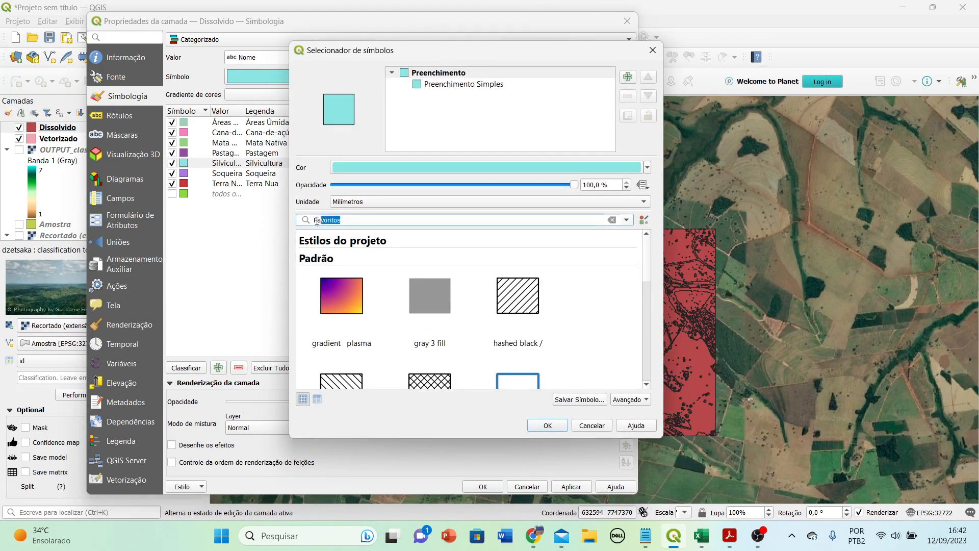
pyautogui.moveTo(648, 248); pyautogui.dragTo(641, 350)
pyautogui.click(512, 319)
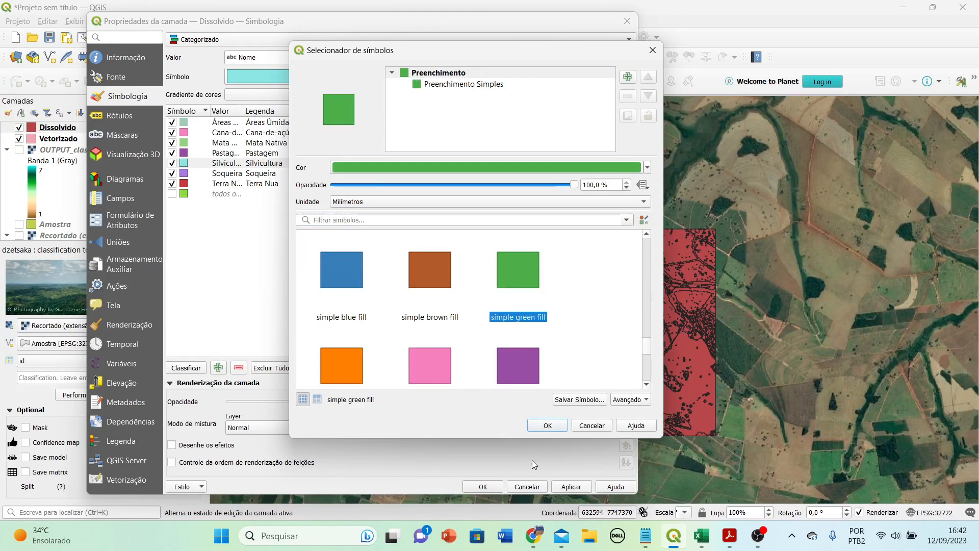
pyautogui.click(547, 426)
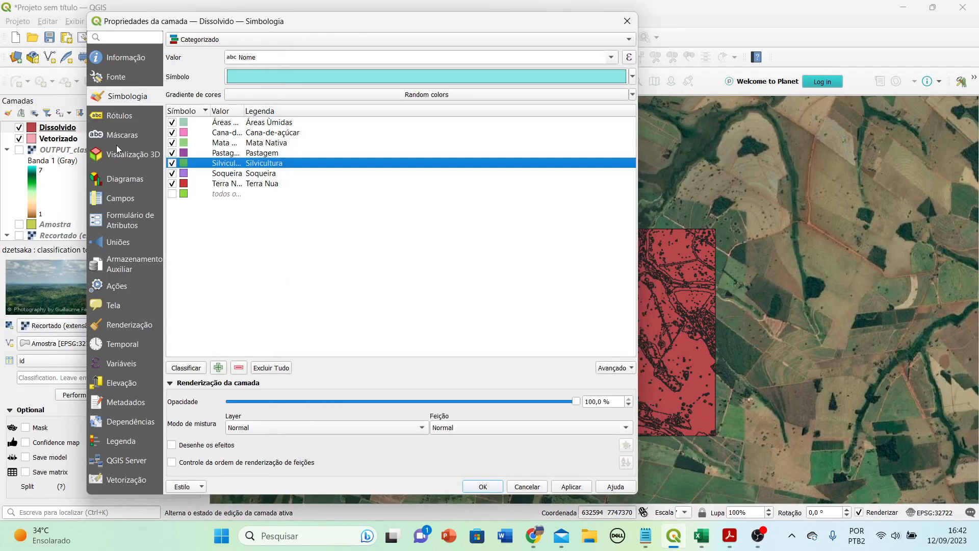
# Assign the simple yellow fill symbol to the Soqueira class.
pyautogui.doubleClick(183, 173)
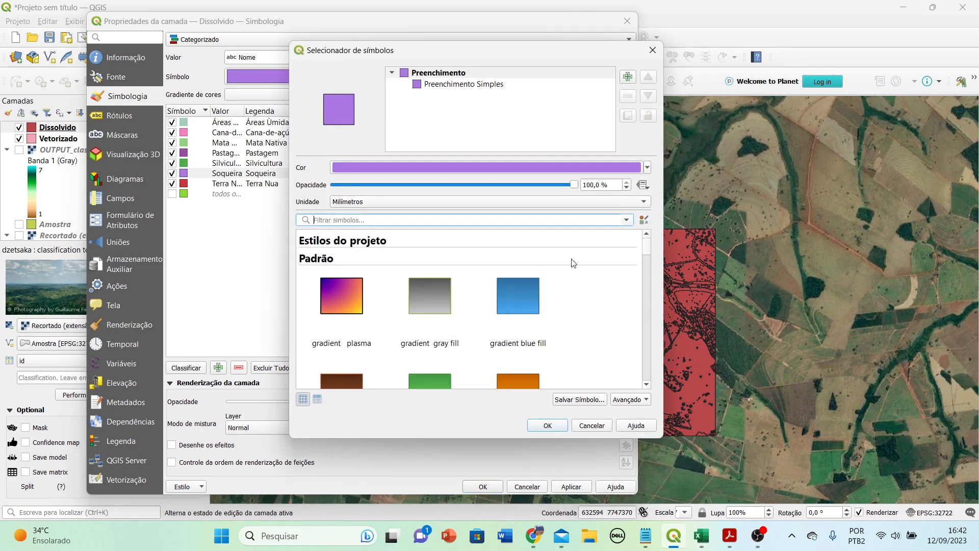
pyautogui.moveTo(645, 248); pyautogui.dragTo(661, 358)
pyautogui.click(420, 314)
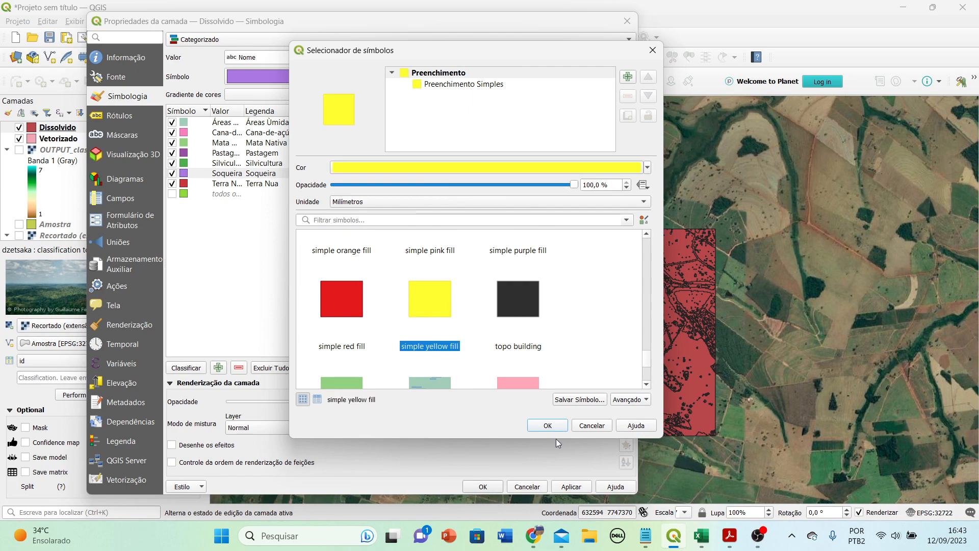
pyautogui.click(547, 425)
# Assign the simple brown fill symbol to the Terra Nua class, then apply the symbology and close the layer properties.
pyautogui.doubleClick(184, 183)
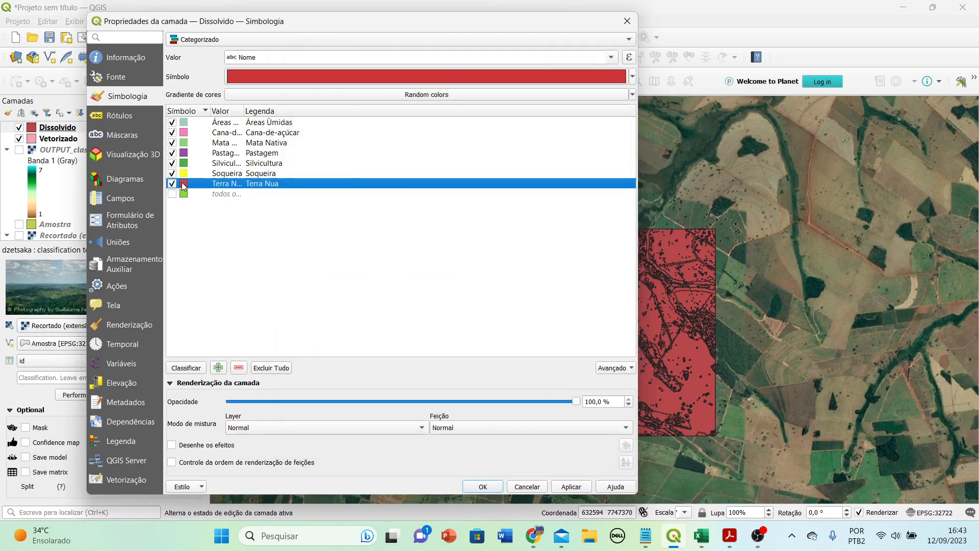
pyautogui.moveTo(343, 222); pyautogui.dragTo(214, 194)
pyautogui.press('BackSpace')
pyautogui.moveTo(645, 245); pyautogui.dragTo(641, 347)
pyautogui.click(439, 292)
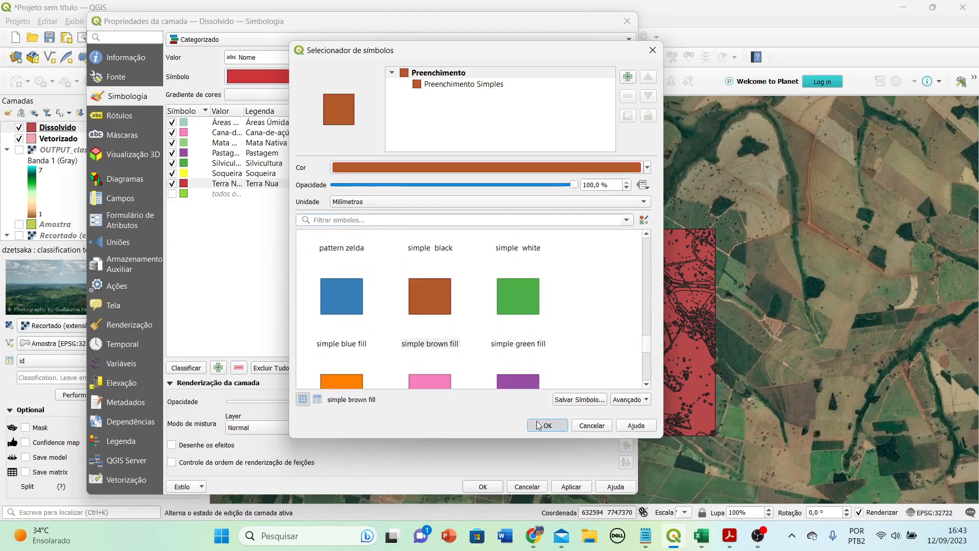
pyautogui.click(547, 425)
pyautogui.click(571, 487)
pyautogui.click(482, 486)
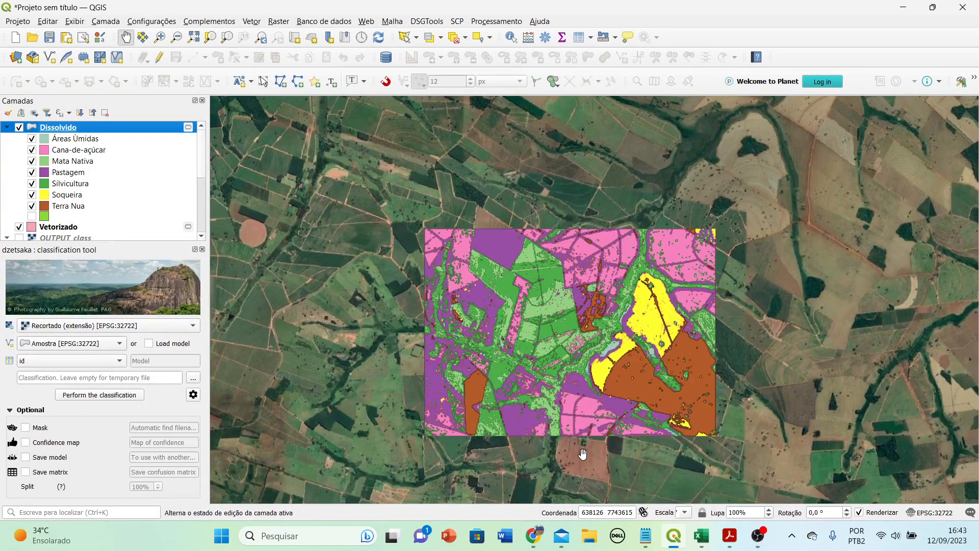
# Hide every Dissolvido class except Cana-de-açúcar and turn off the Vetorizado layer.
pyautogui.scroll(3, 588, 358)
pyautogui.scroll(-3, 588, 359)
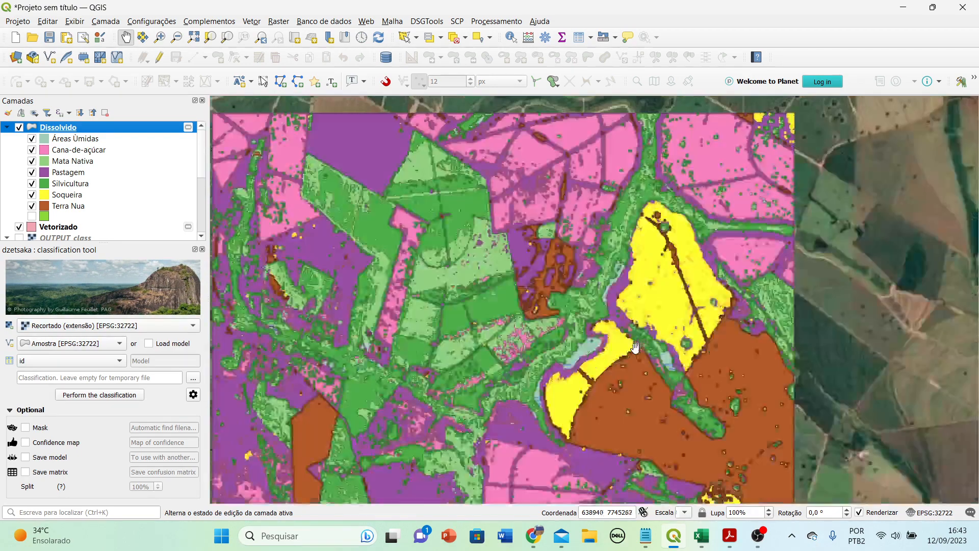
pyautogui.scroll(2, 600, 347)
pyautogui.moveTo(547, 343); pyautogui.dragTo(640, 318)
pyautogui.scroll(-1, 639, 318)
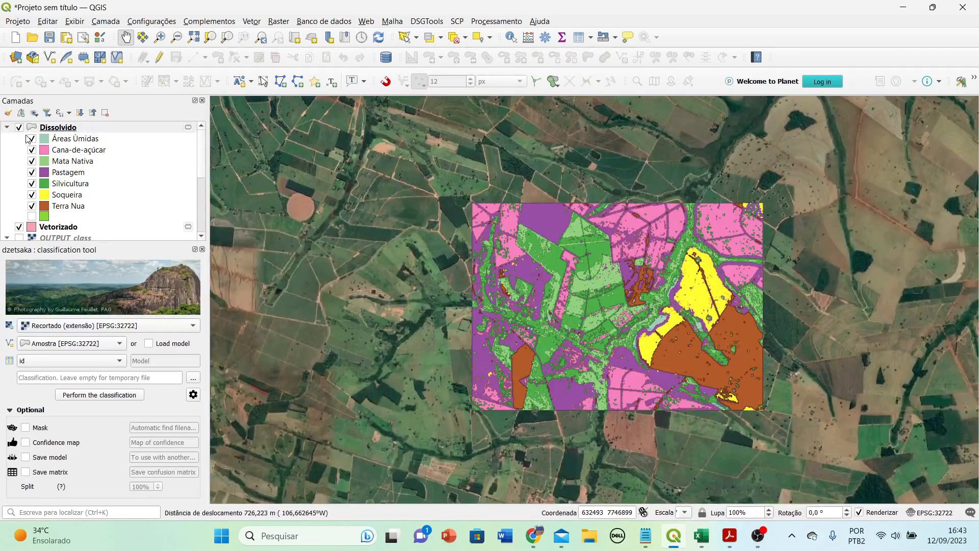
pyautogui.click(32, 138)
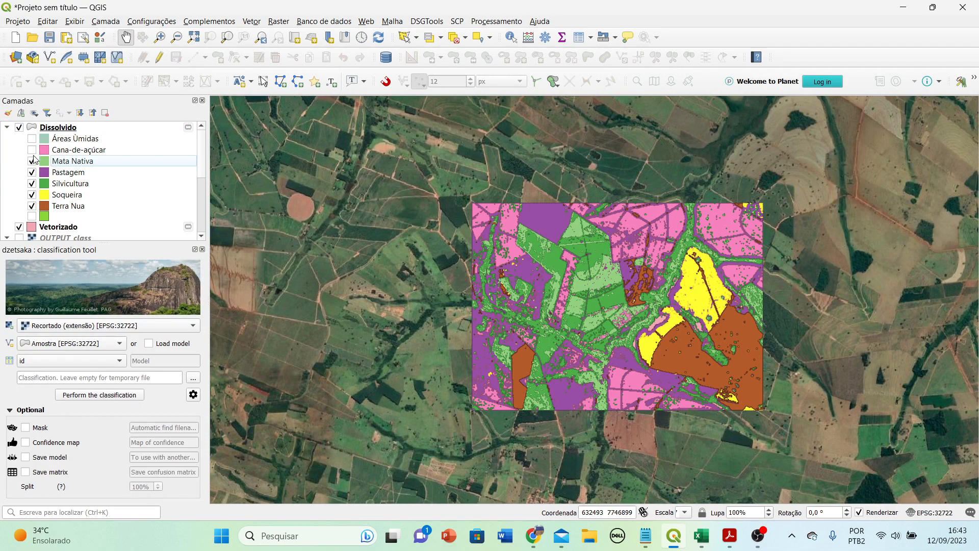
pyautogui.click(32, 149)
pyautogui.click(32, 161)
pyautogui.click(31, 150)
pyautogui.click(32, 171)
pyautogui.click(32, 183)
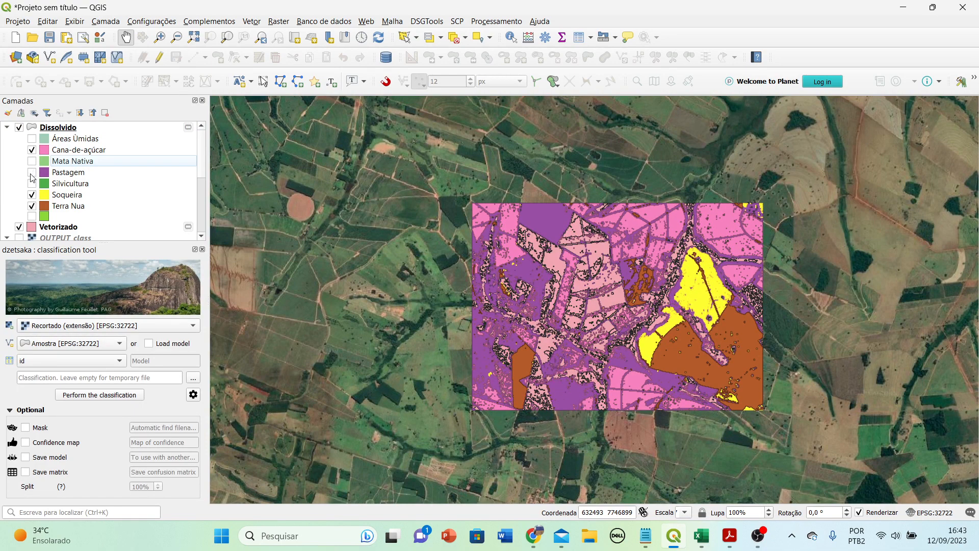
pyautogui.click(32, 194)
pyautogui.click(31, 206)
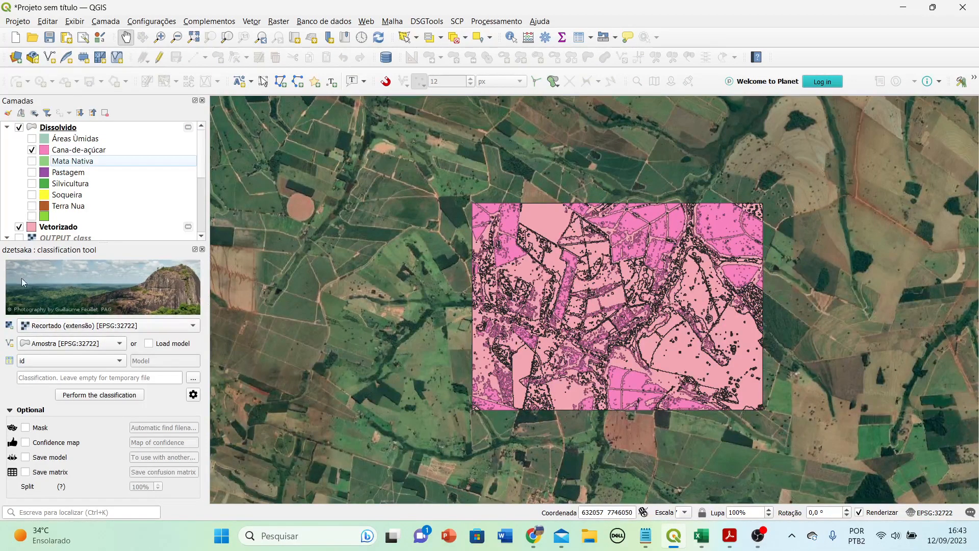
pyautogui.click(19, 226)
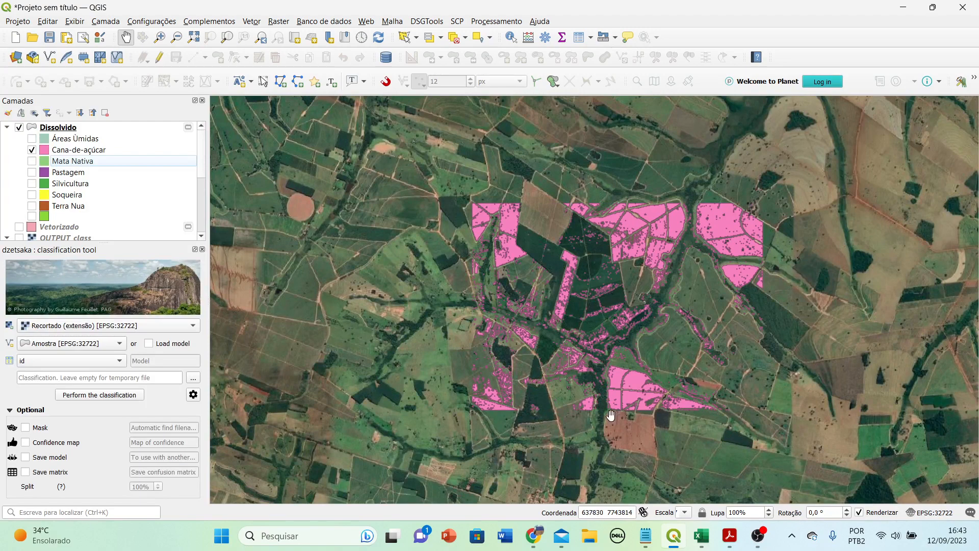
# Toggle the Cana-de-açúcar and Mata Nativa classes in turn to compare each with the satellite image.
pyautogui.click(32, 150)
pyautogui.click(31, 150)
pyautogui.click(32, 150)
pyautogui.click(32, 161)
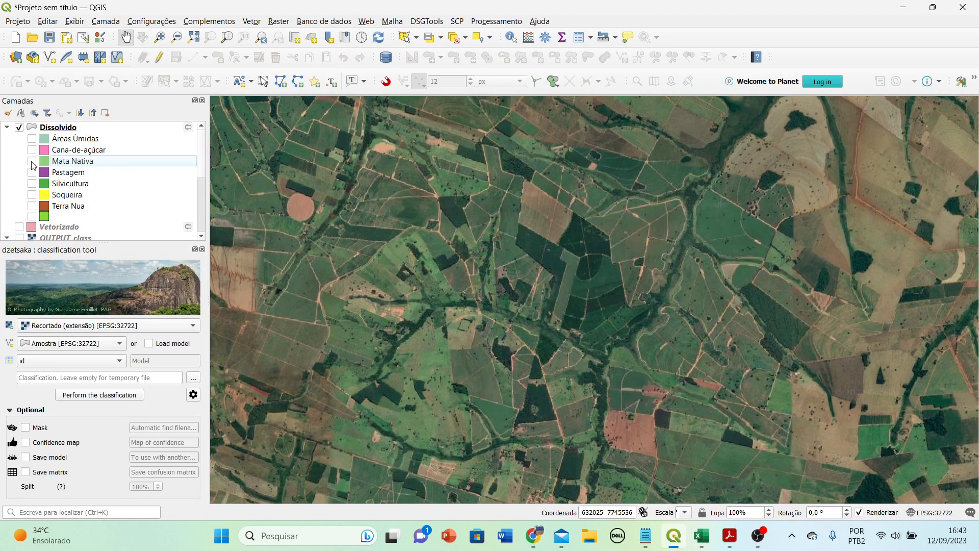
pyautogui.click(32, 161)
# Show only the Pastagem class and examine its coverage against the satellite image across the classified area.
pyautogui.click(32, 172)
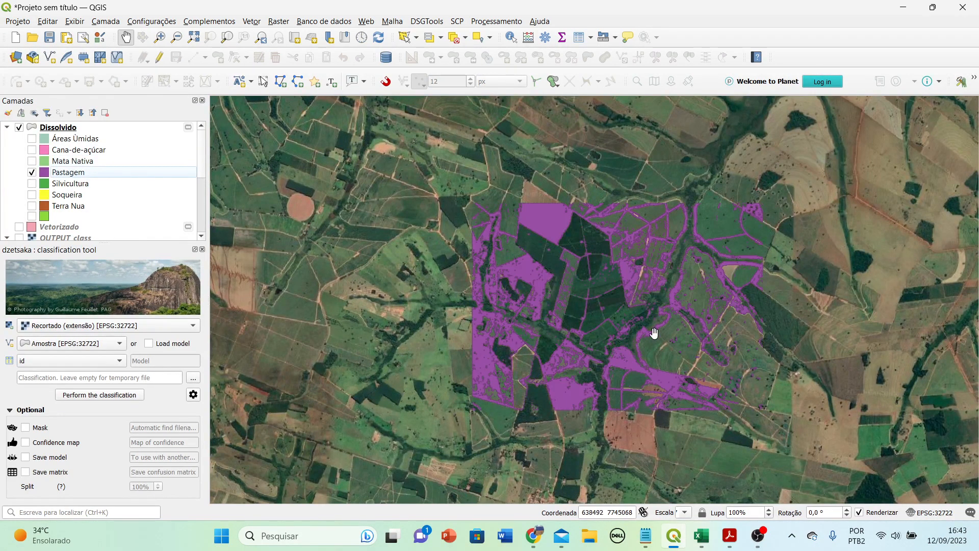
pyautogui.scroll(1, 652, 333)
pyautogui.scroll(1, 545, 334)
pyautogui.moveTo(477, 301); pyautogui.dragTo(537, 433)
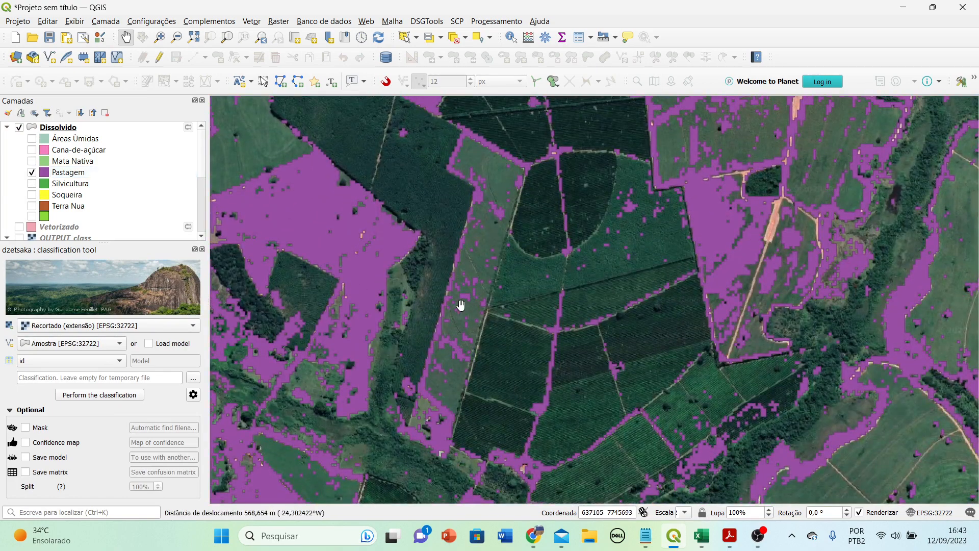
pyautogui.scroll(1, 459, 305)
pyautogui.scroll(-1, 649, 260)
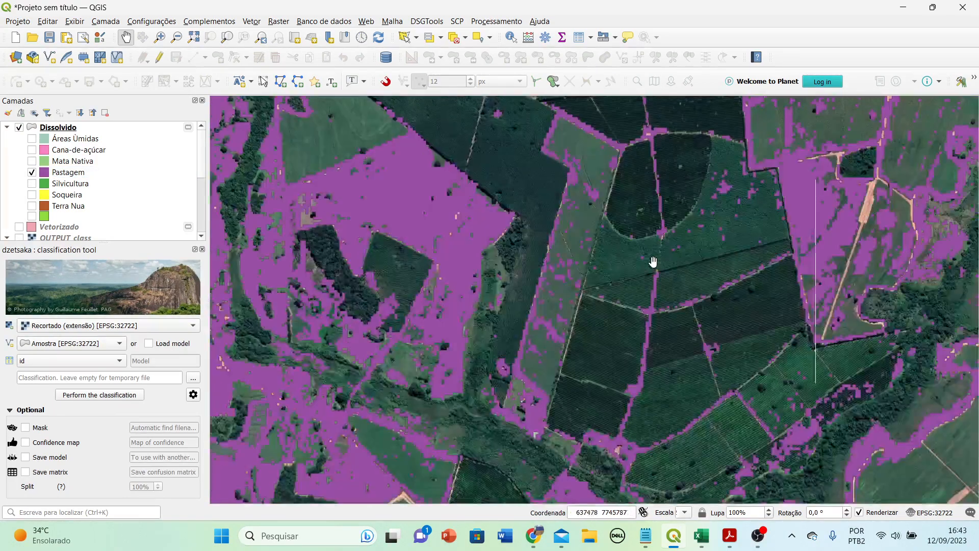
pyautogui.moveTo(561, 420); pyautogui.dragTo(441, 444)
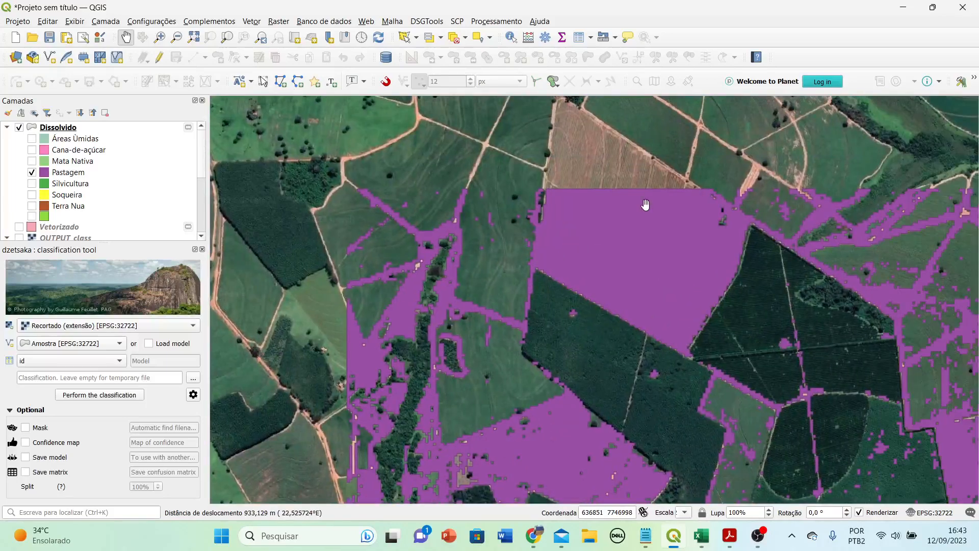
pyautogui.moveTo(644, 199); pyautogui.dragTo(529, 179)
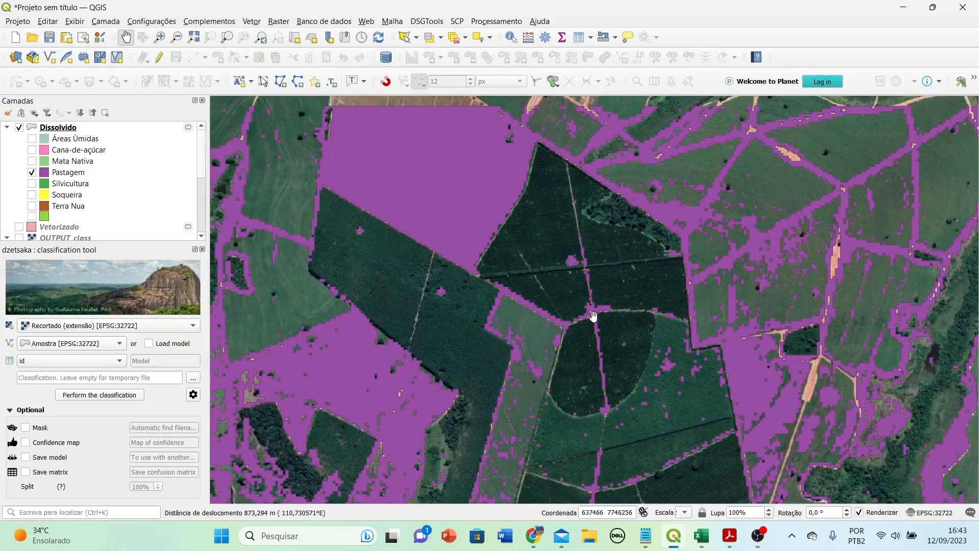
pyautogui.moveTo(764, 401); pyautogui.dragTo(706, 113)
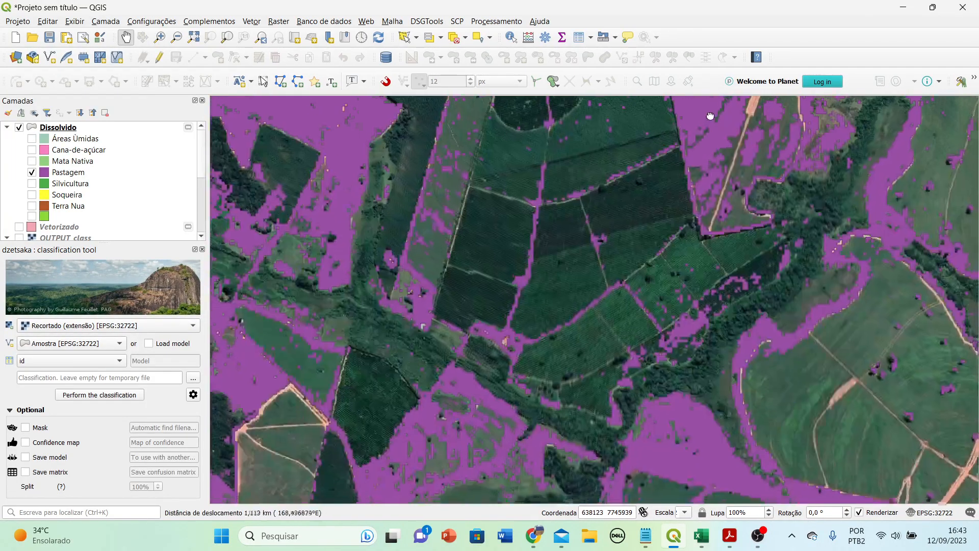
pyautogui.moveTo(708, 263); pyautogui.dragTo(704, 187)
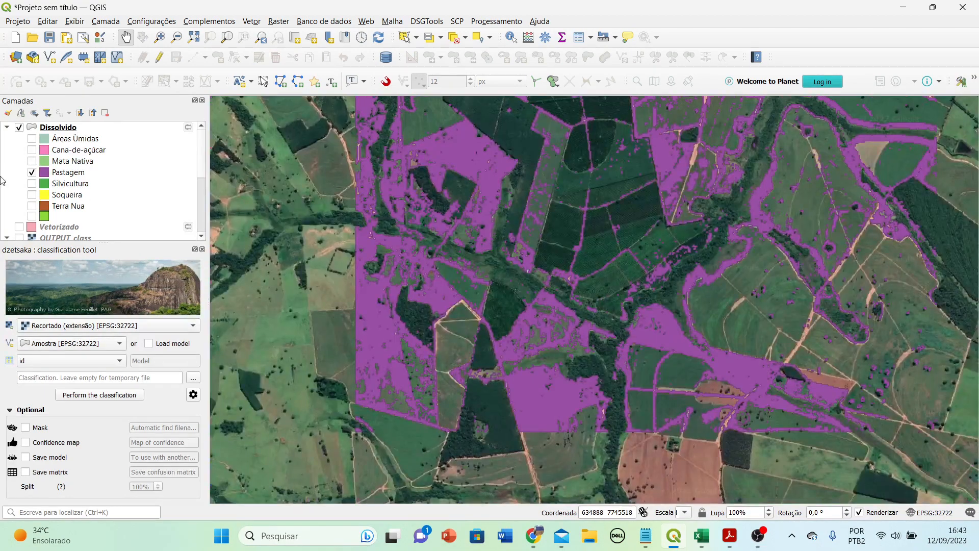
# Replace Pastagem with the Silvicultura class, compare it with the tree stands in the satellite image, and hide it again.
pyautogui.click(31, 173)
pyautogui.click(31, 184)
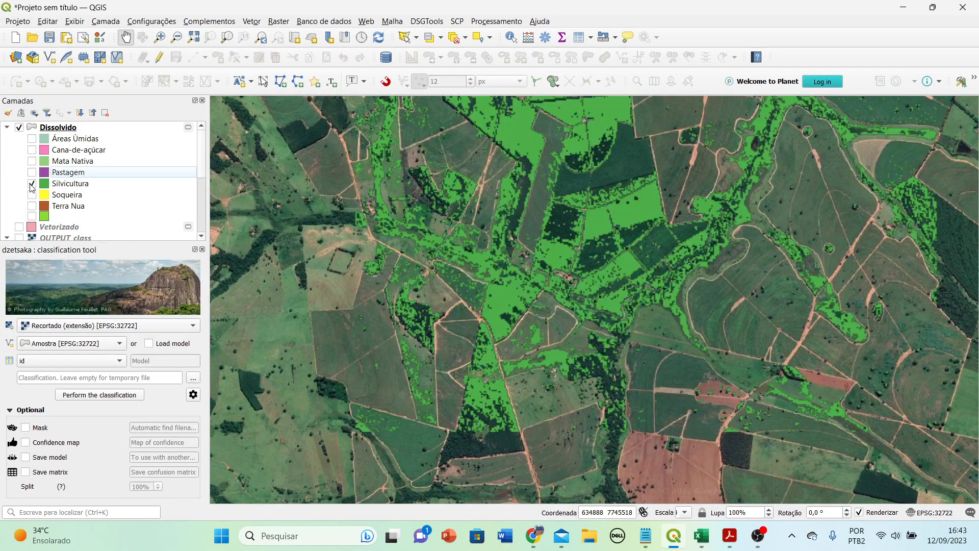
pyautogui.click(32, 184)
pyautogui.click(32, 183)
pyautogui.scroll(3, 432, 316)
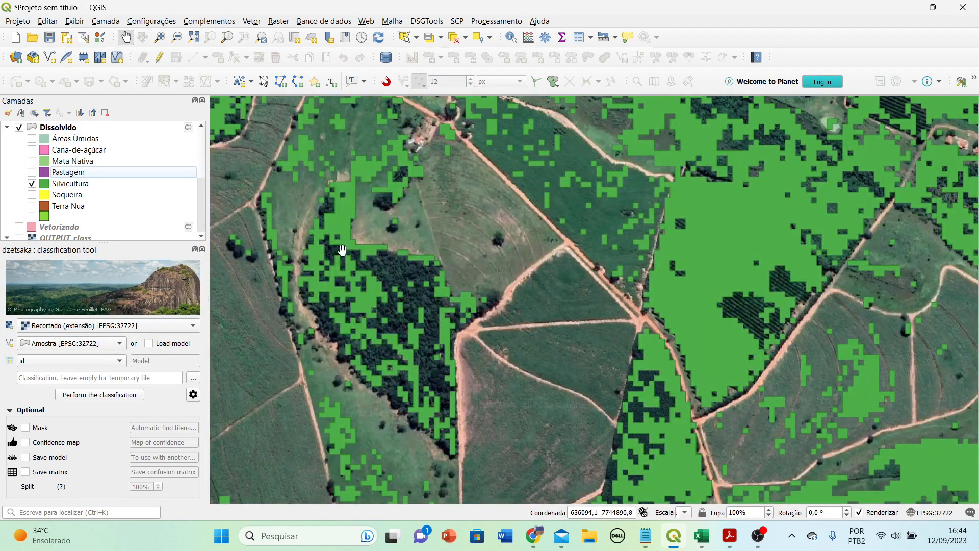
pyautogui.click(31, 183)
pyautogui.scroll(-3, 453, 250)
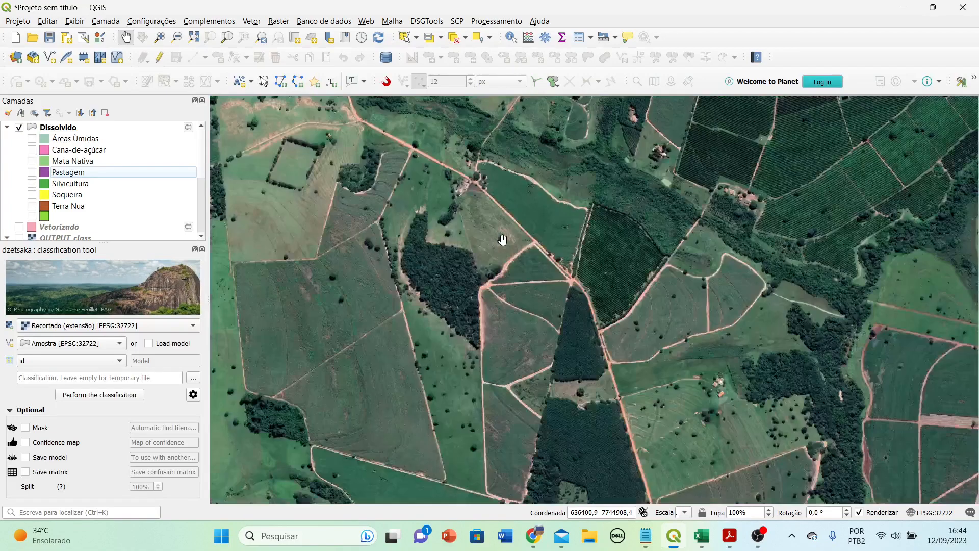
# Show the Terra Nua class and examine its patches against the bare soil in the satellite image.
pyautogui.click(32, 206)
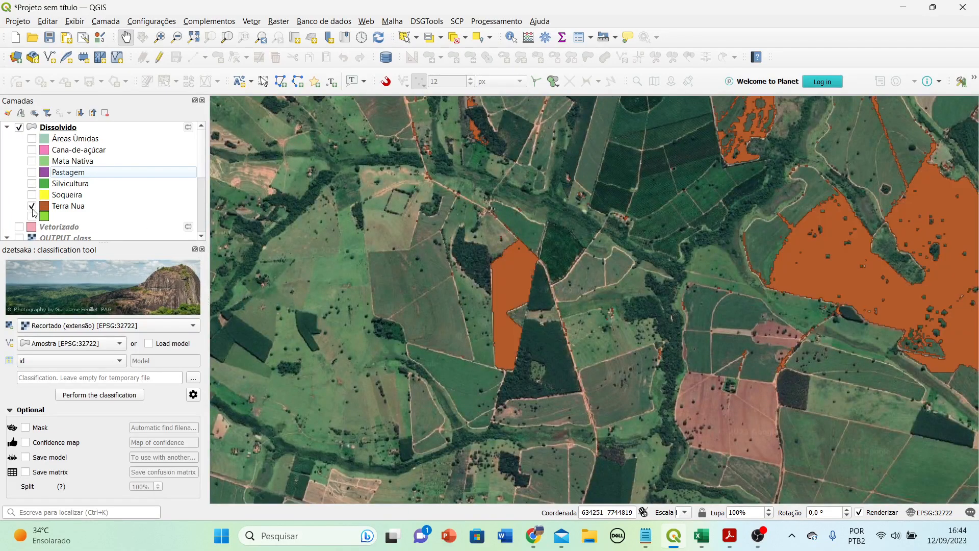
pyautogui.scroll(1, 796, 270)
pyautogui.moveTo(795, 271); pyautogui.dragTo(469, 376)
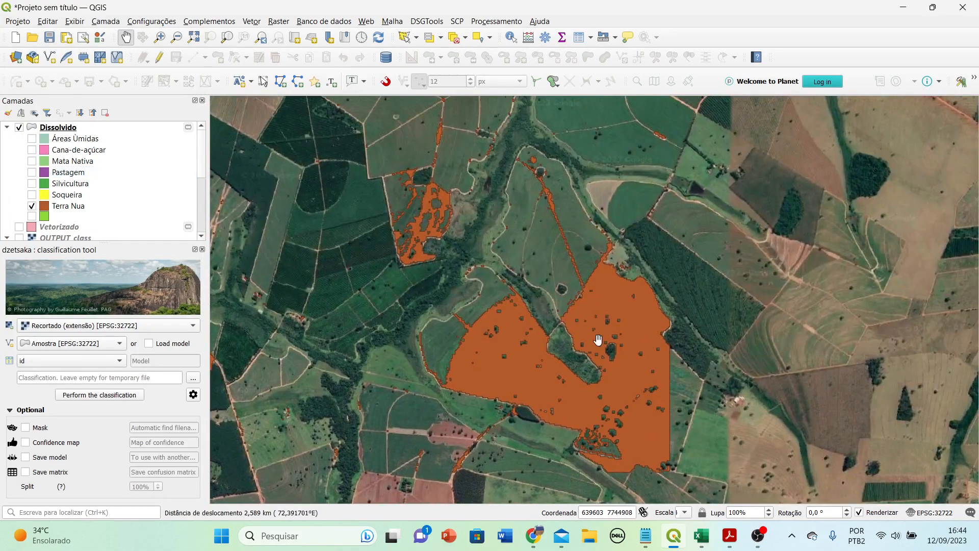
pyautogui.moveTo(460, 142); pyautogui.dragTo(473, 311)
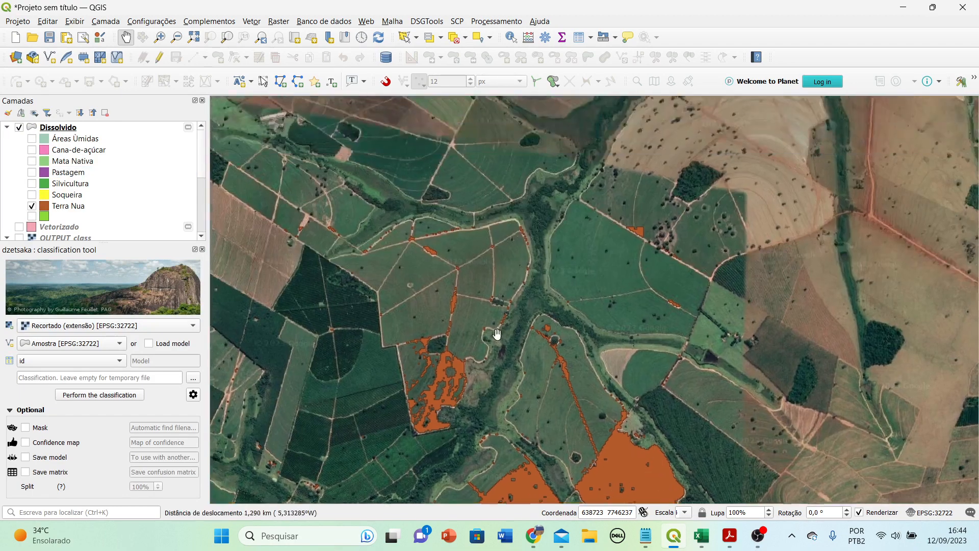
pyautogui.scroll(-2, 690, 206)
pyautogui.moveTo(794, 179); pyautogui.dragTo(723, 290)
pyautogui.scroll(-1, 729, 299)
pyautogui.moveTo(785, 283); pyautogui.dragTo(744, 305)
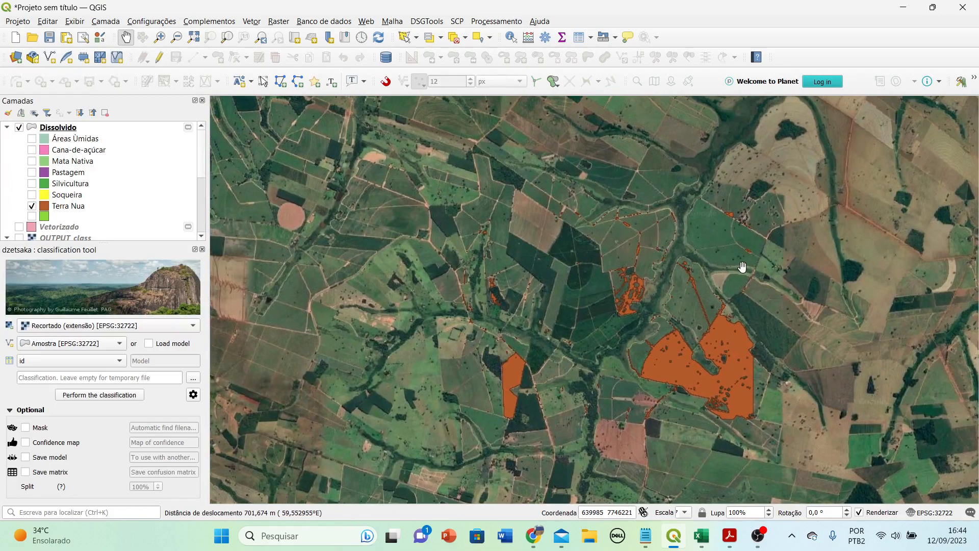
# Turn the Áreas Úmidas, Cana-de-açúcar, Mata Nativa, Pastagem, Silvicultura and Soqueira classes of the Dissolvido layer back on.
pyautogui.click(32, 138)
pyautogui.click(31, 149)
pyautogui.click(32, 160)
pyautogui.click(31, 172)
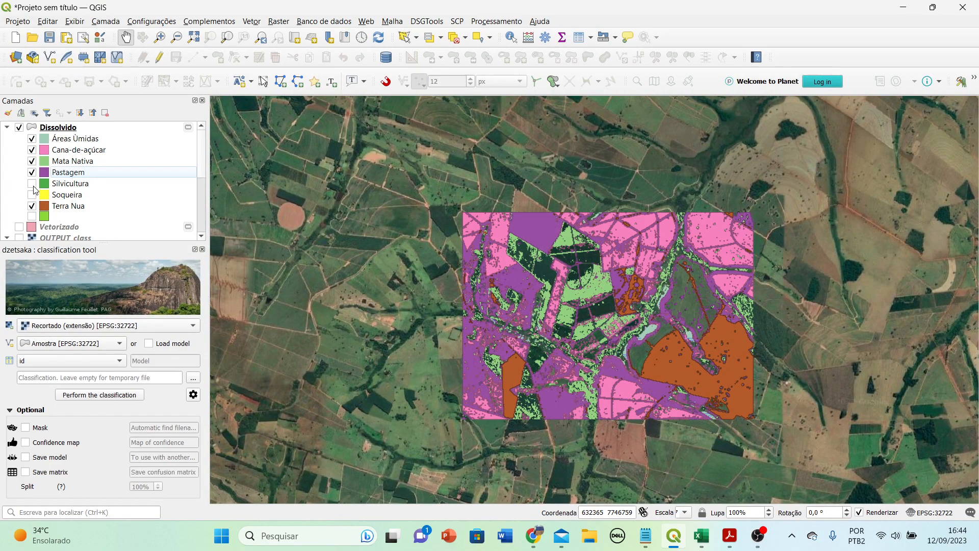
pyautogui.click(32, 183)
pyautogui.click(32, 194)
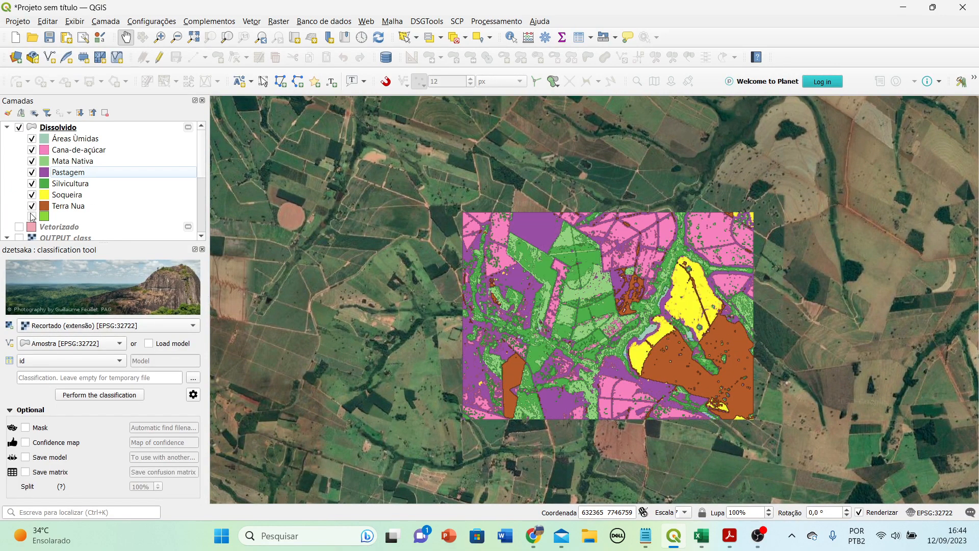
# Review the export formats for the Dissolvido layer, including the MS Office Open XML spreadsheet (XLSX) option, and leave without saving.
pyautogui.rightClick(67, 127)
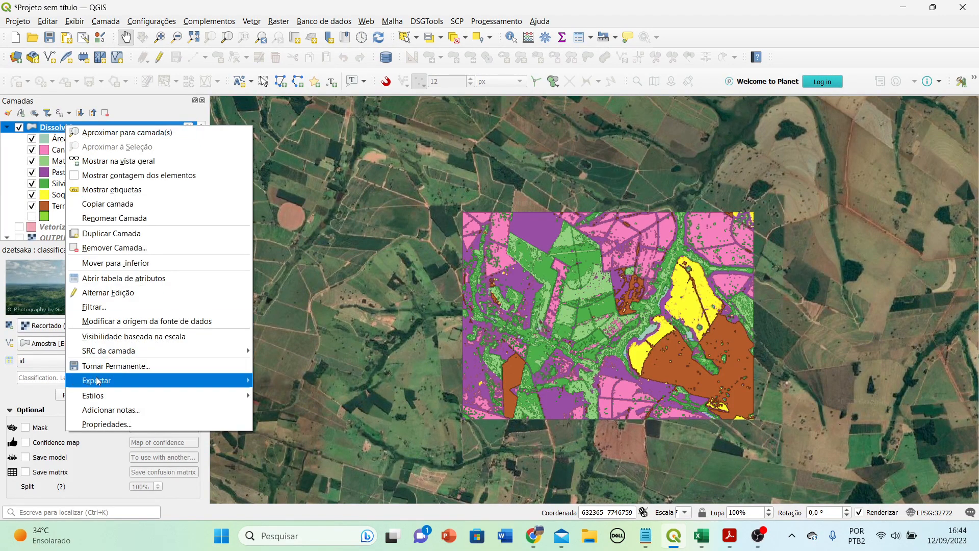
pyautogui.moveTo(98, 380)
pyautogui.click(318, 384)
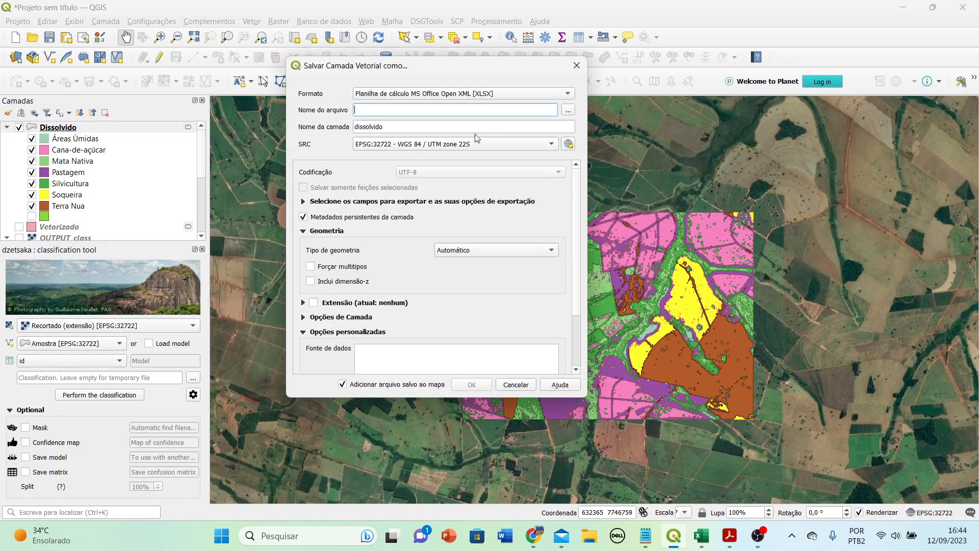
pyautogui.click(469, 91)
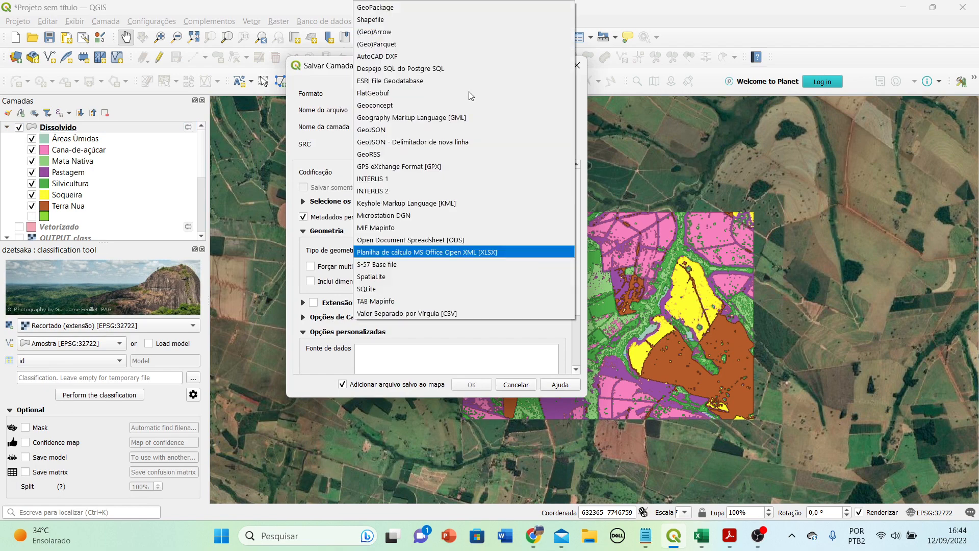
pyautogui.click(429, 253)
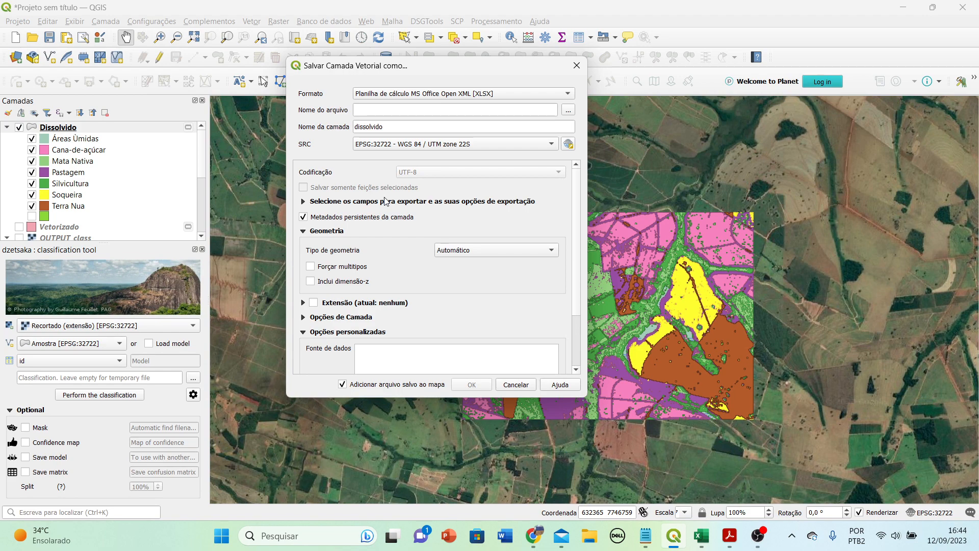
pyautogui.click(576, 65)
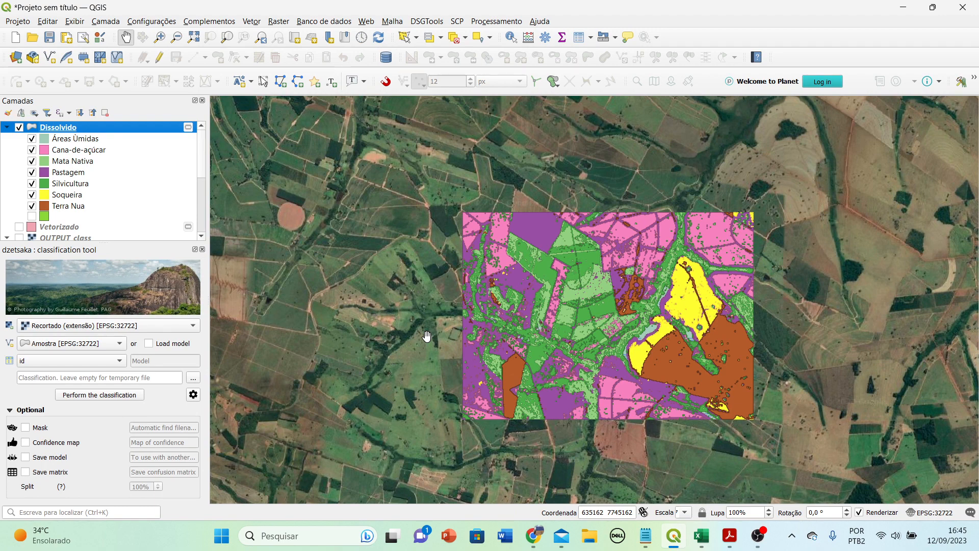
# Find the urban area outside the classified extent and examine its roofs, streets and bare lots up close in the satellite image.
pyautogui.scroll(-5, 426, 335)
pyautogui.scroll(10, 412, 306)
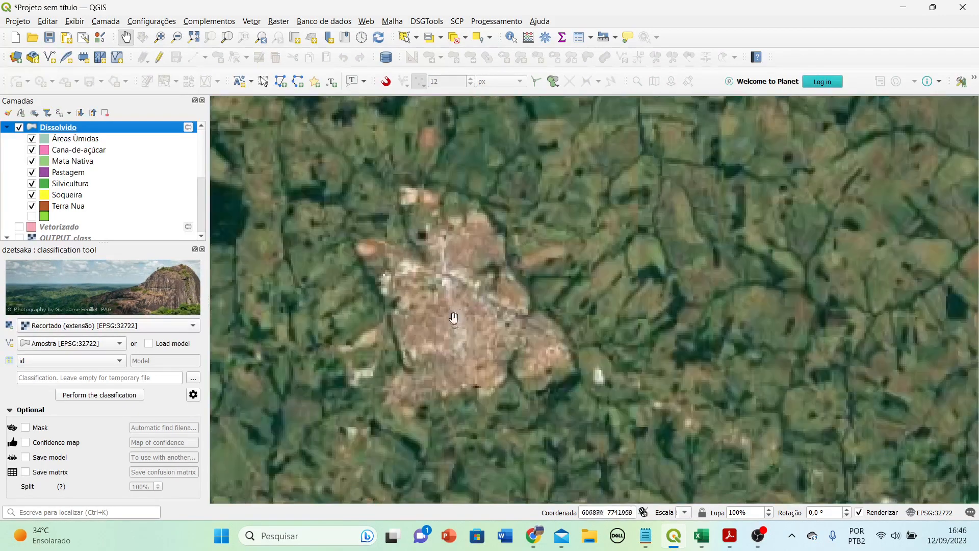
pyautogui.scroll(3, 453, 314)
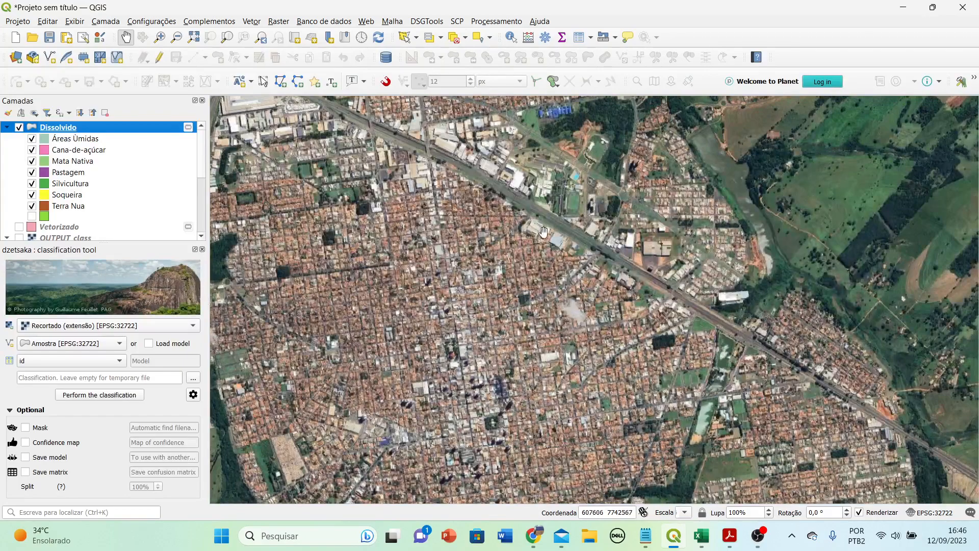
pyautogui.scroll(4, 521, 213)
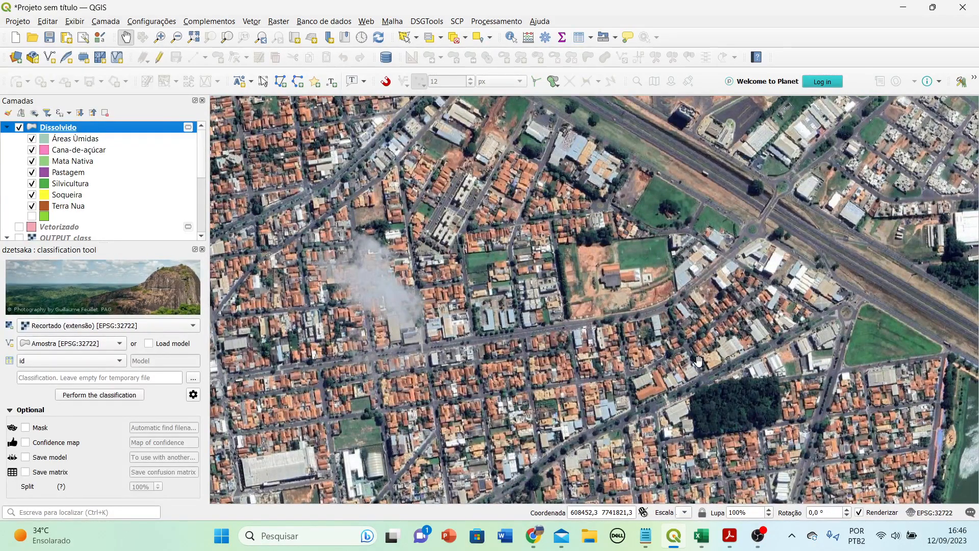
pyautogui.scroll(1, 560, 372)
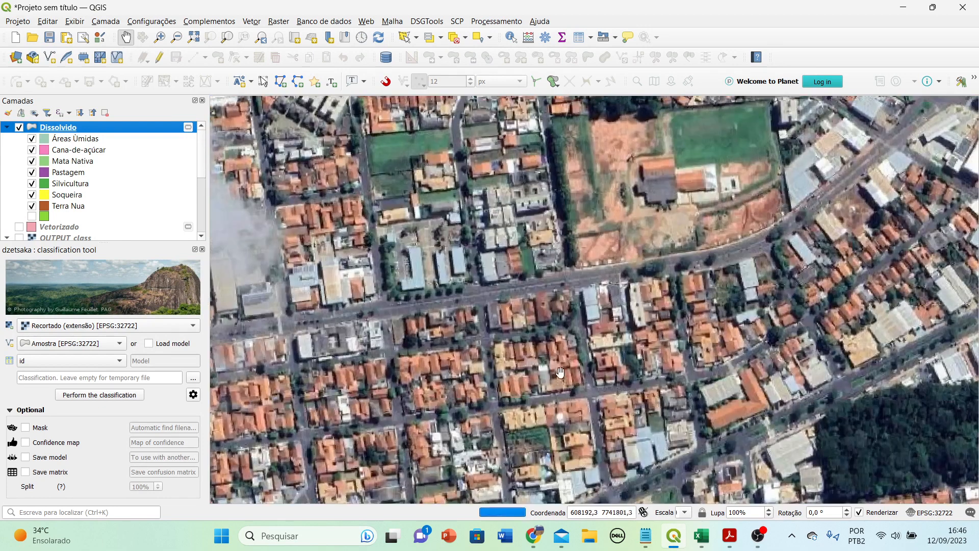
pyautogui.scroll(1, 560, 372)
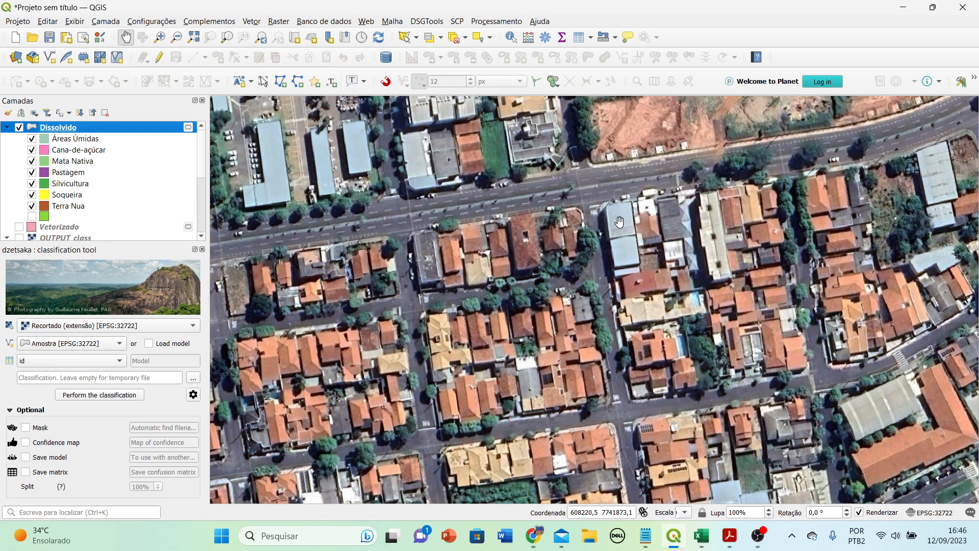
pyautogui.moveTo(629, 261); pyautogui.dragTo(705, 368)
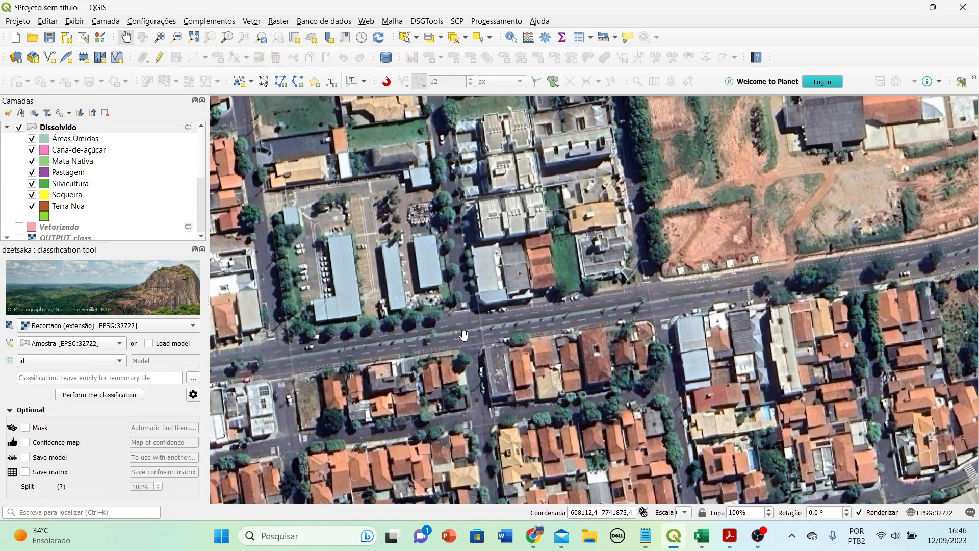
# Examine the wooded block, lakes, grass lots and surrounding housing across the city in the satellite image.
pyautogui.scroll(-3, 556, 308)
pyautogui.moveTo(780, 375); pyautogui.dragTo(632, 234)
pyautogui.moveTo(749, 326); pyautogui.dragTo(560, 291)
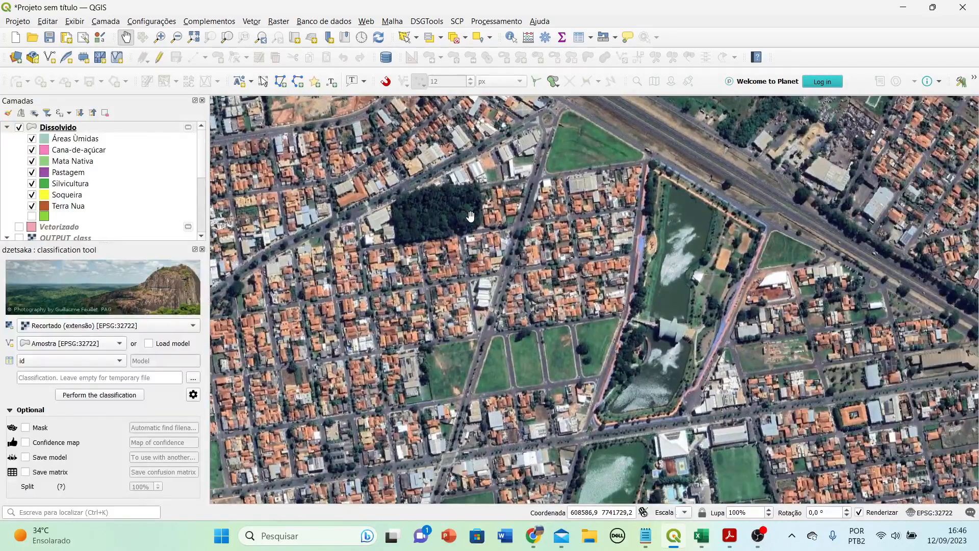
pyautogui.scroll(-3, 470, 216)
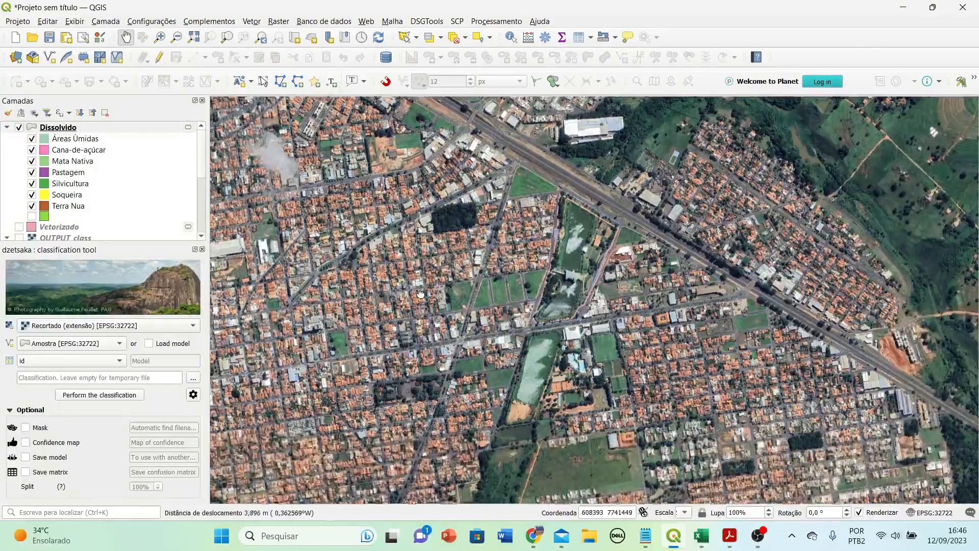
pyautogui.moveTo(420, 295); pyautogui.dragTo(569, 193)
pyautogui.scroll(2, 571, 292)
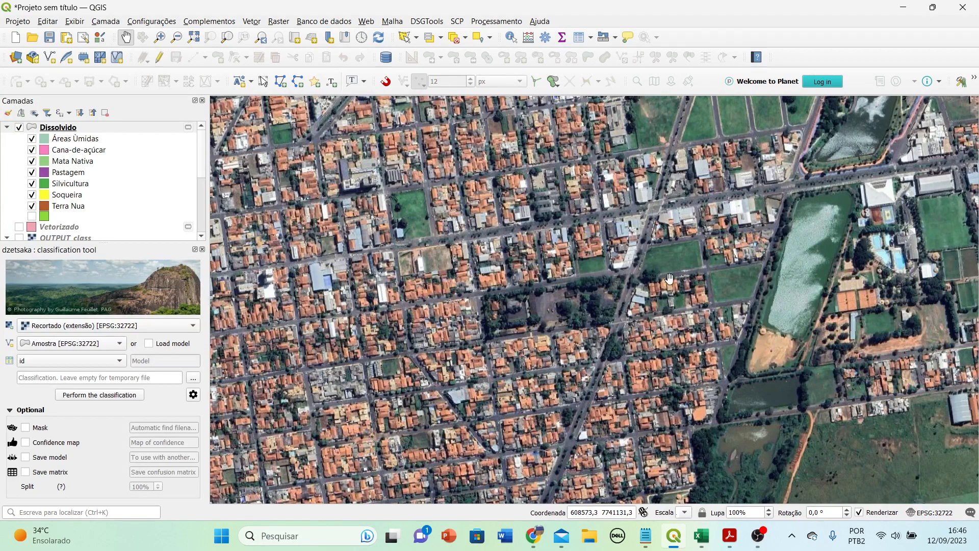
pyautogui.moveTo(785, 227); pyautogui.dragTo(635, 405)
pyautogui.moveTo(651, 383); pyautogui.dragTo(627, 448)
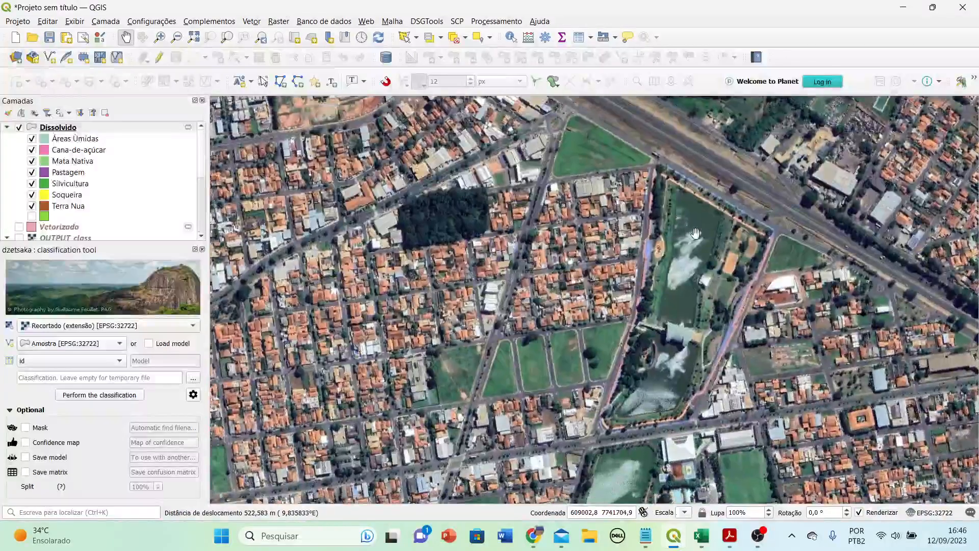
pyautogui.moveTo(440, 224); pyautogui.dragTo(415, 201)
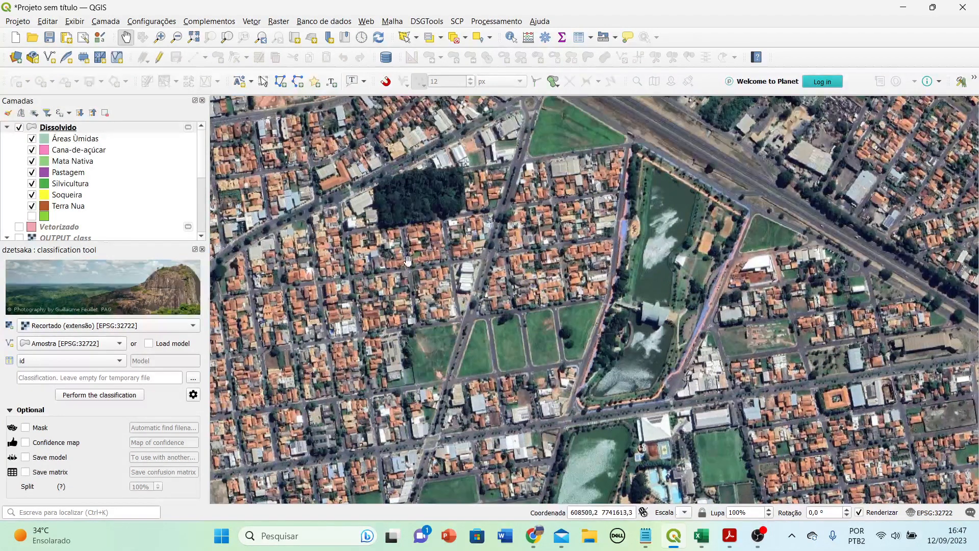
pyautogui.moveTo(393, 238); pyautogui.dragTo(445, 318)
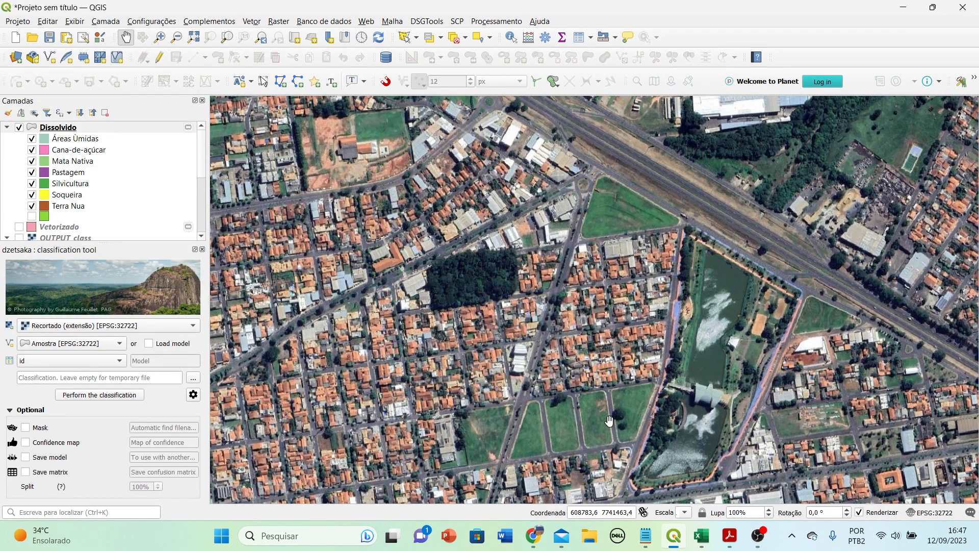
pyautogui.scroll(-2, 429, 329)
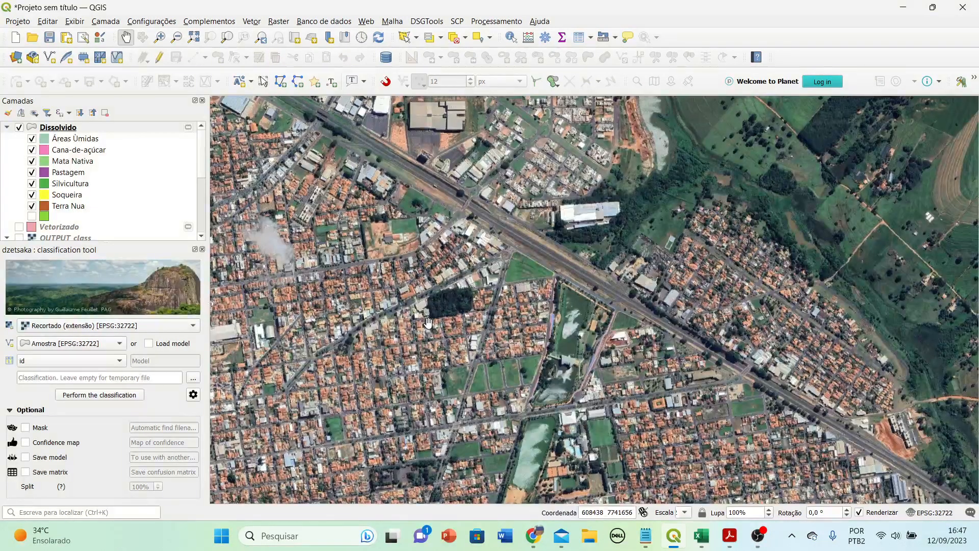